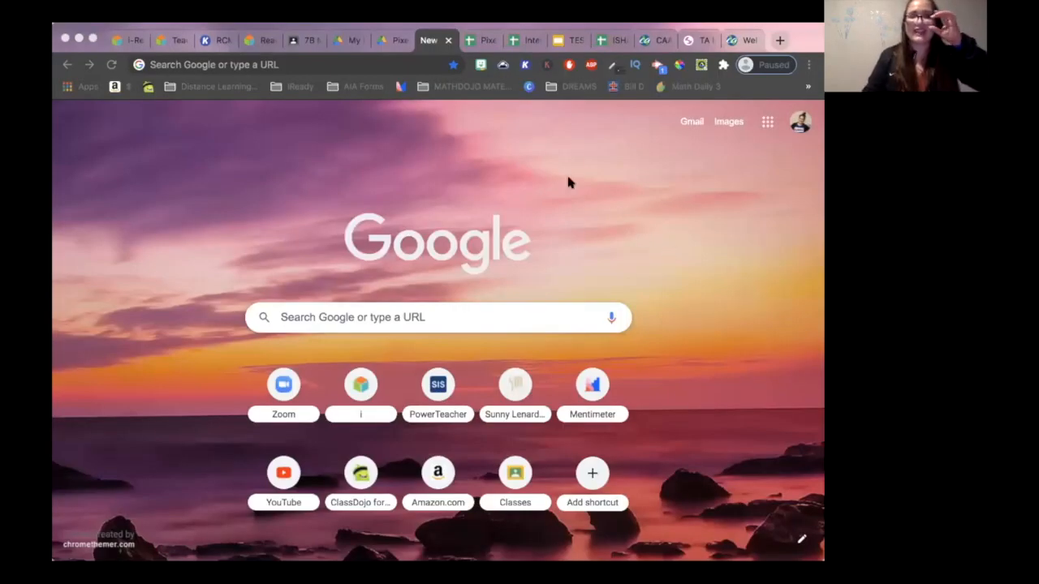
- Create a new spreadsheet through sheets.new and name it "BATMAN PIXEL ART (INTERGERS)"
click(390, 65)
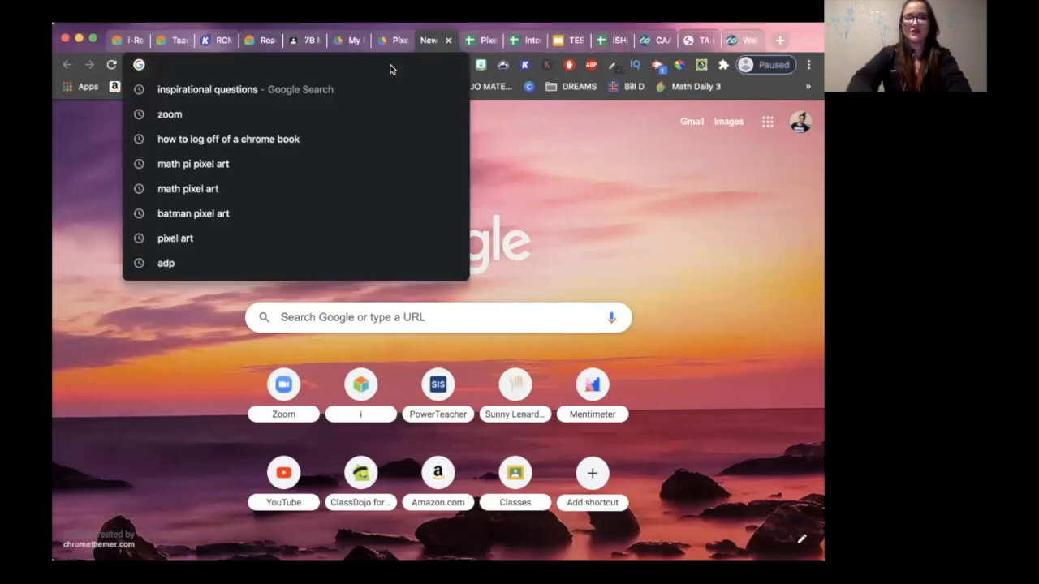
text(sheets.new)
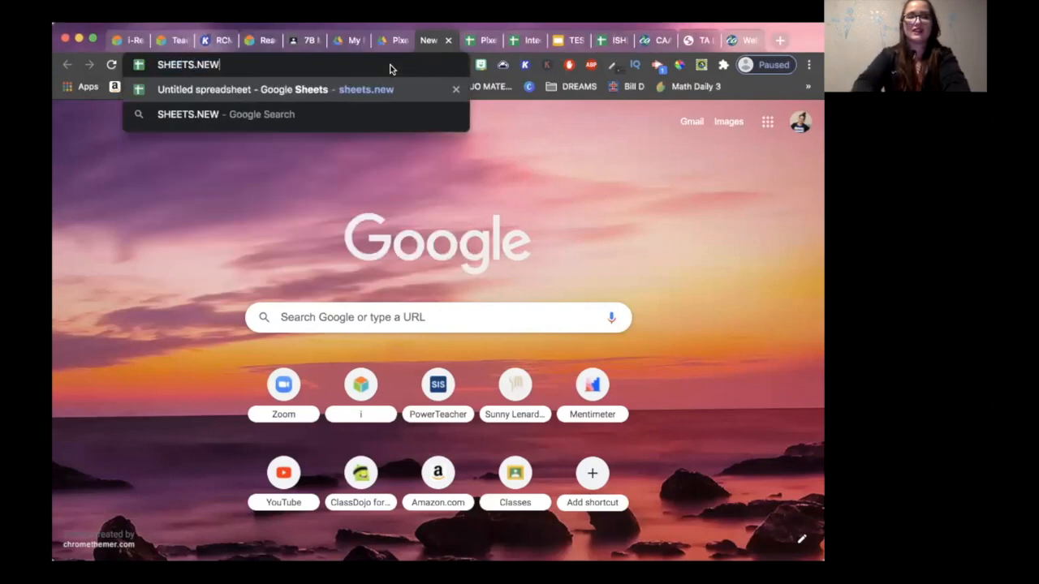
key(Return)
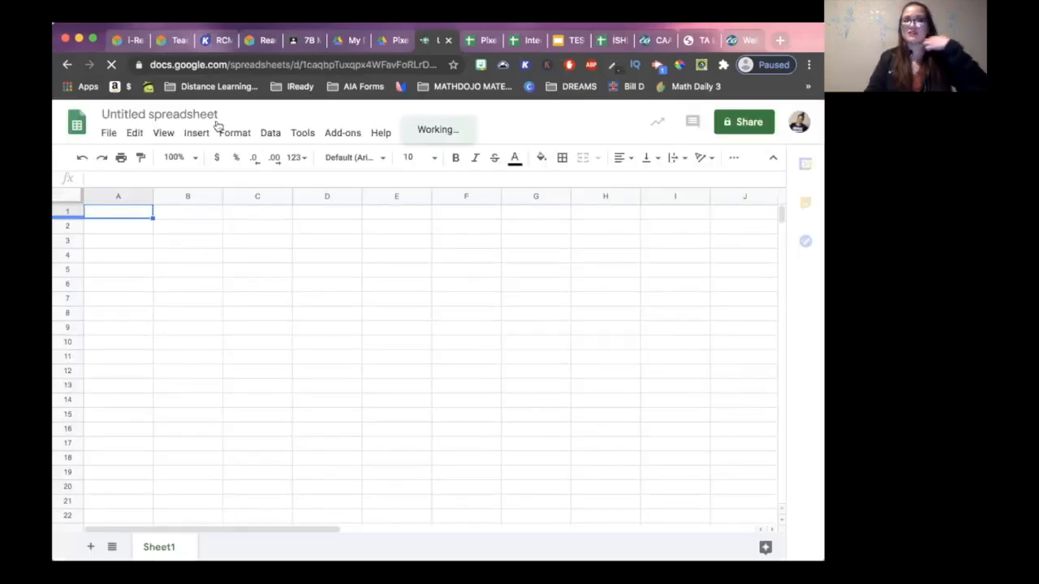
click(185, 115)
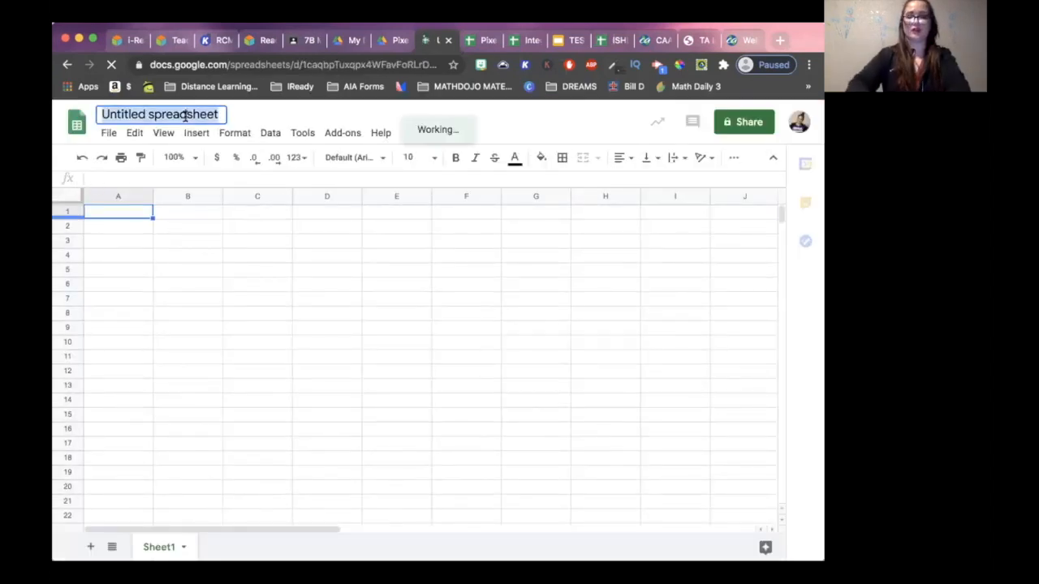
text(BATMAN Pl)
text(XEL ART (INTERGERS))
key(Return)
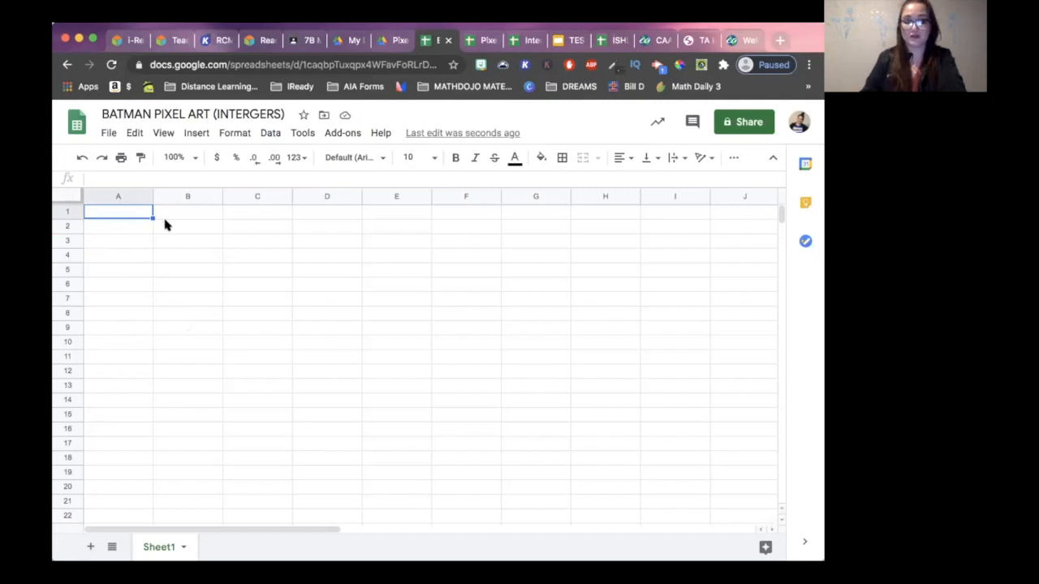
- Shrink all columns and rows of the sheet into small square cells and insert 26 more columns
click(58, 199)
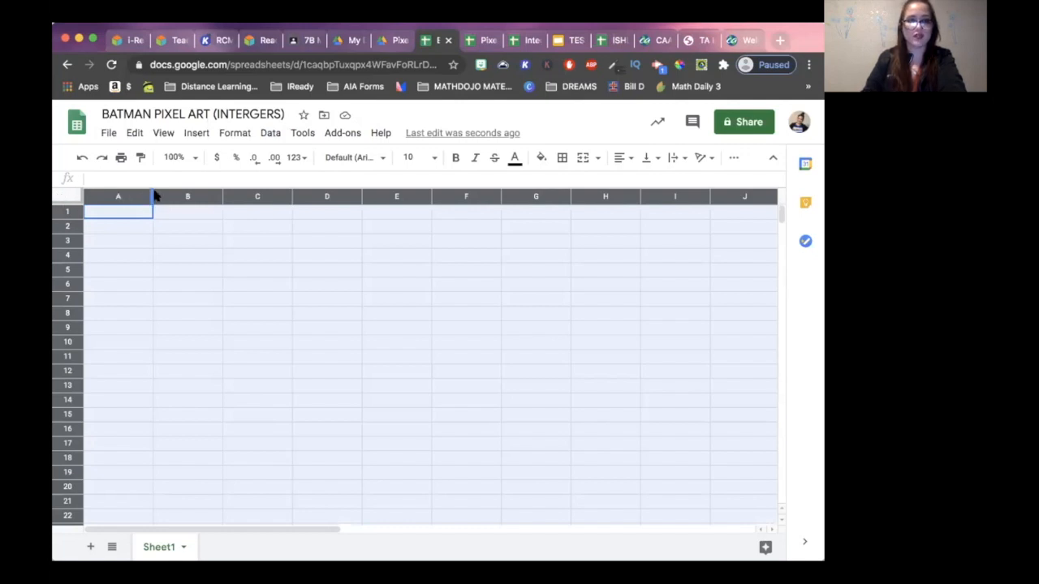
drag(153, 196, 67, 212)
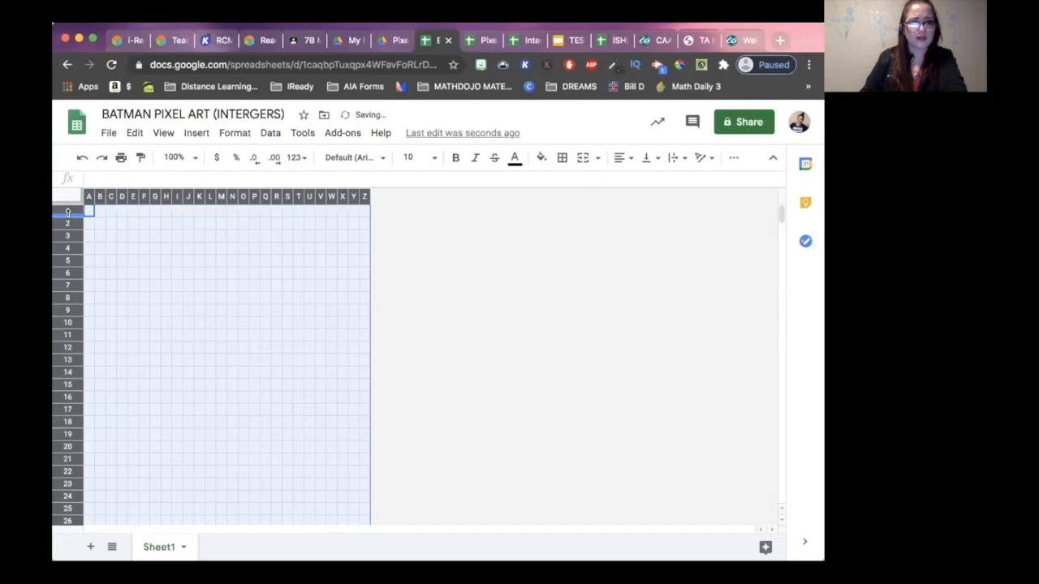
right_click(204, 248)
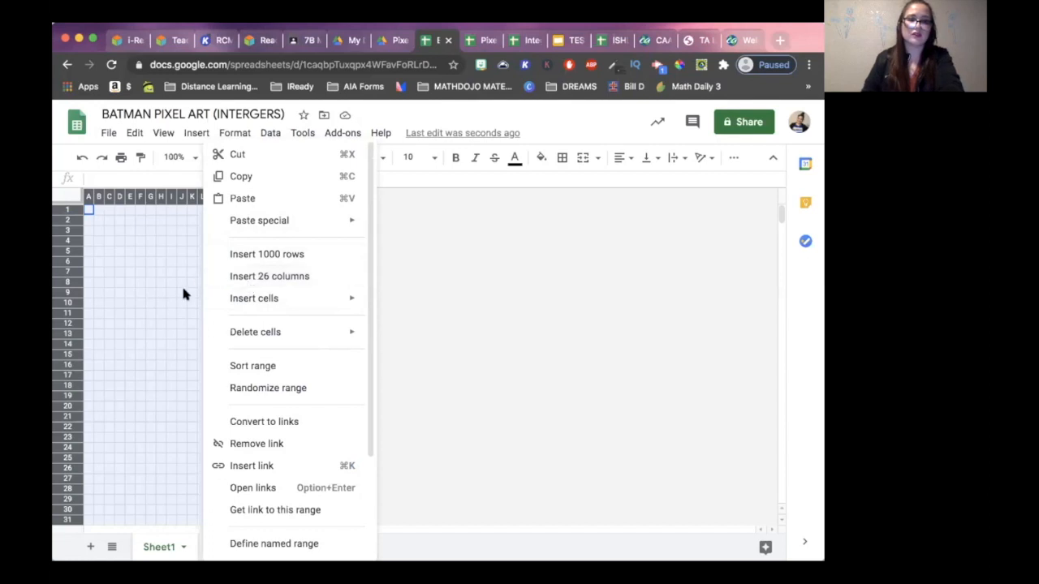
click(285, 279)
click(492, 364)
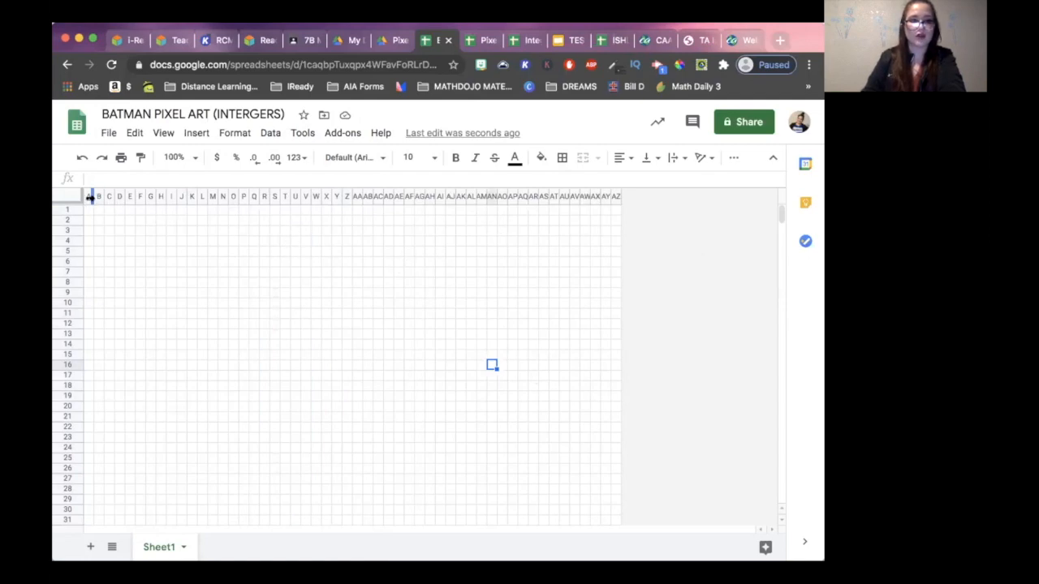
- Widen columns A and B to make room for questions and answers beside the small square grid
drag(92, 197, 262, 211)
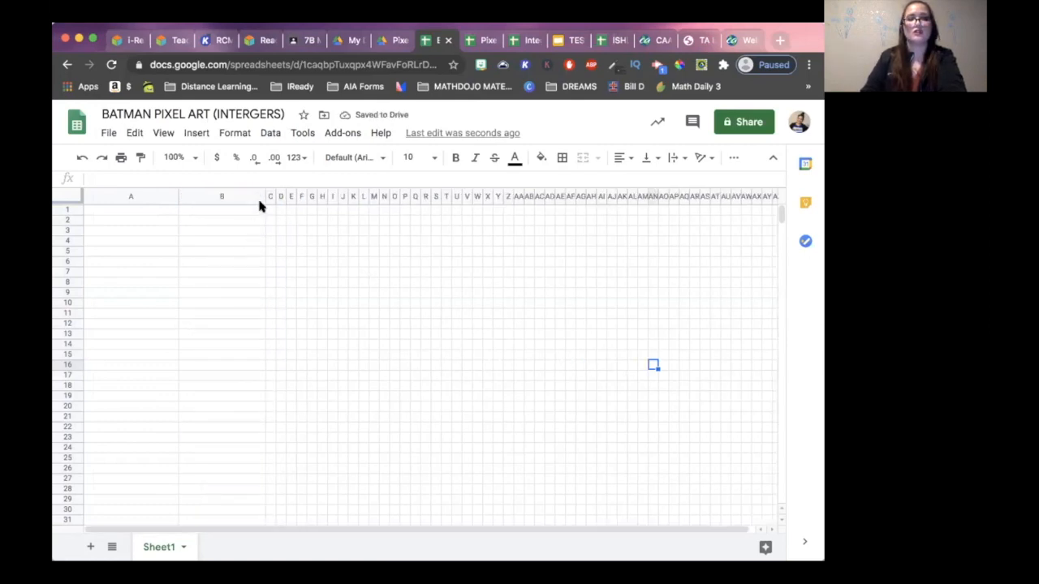
drag(264, 197, 276, 197)
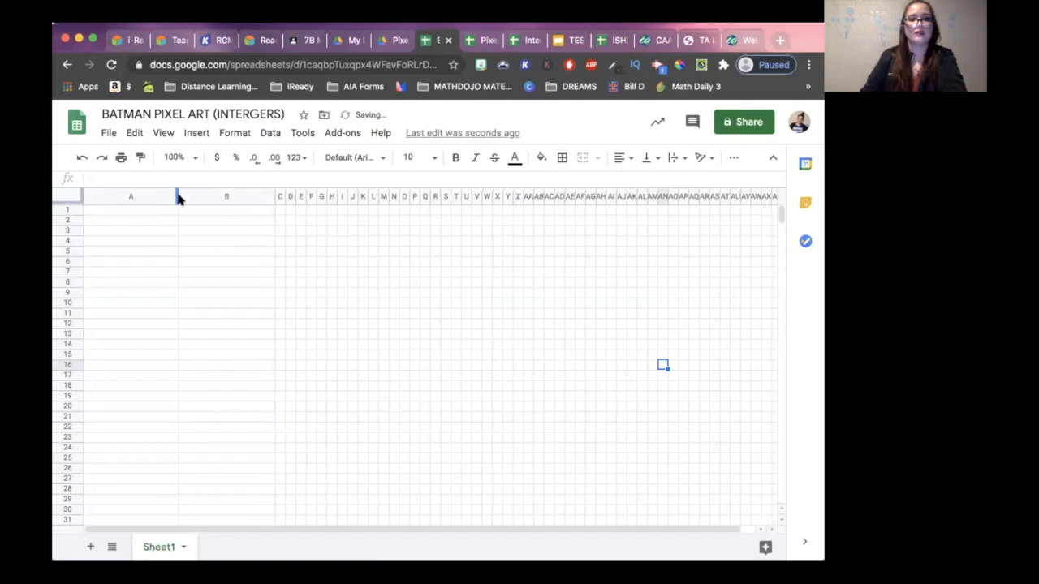
drag(175, 196, 186, 196)
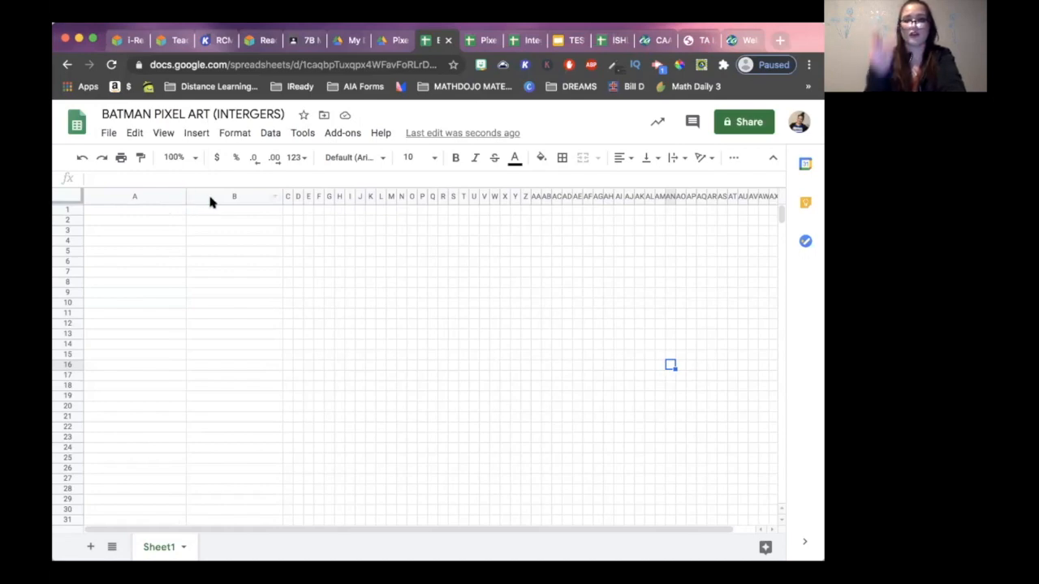
click(116, 211)
text(TYPEA)
key(Return)
click(111, 240)
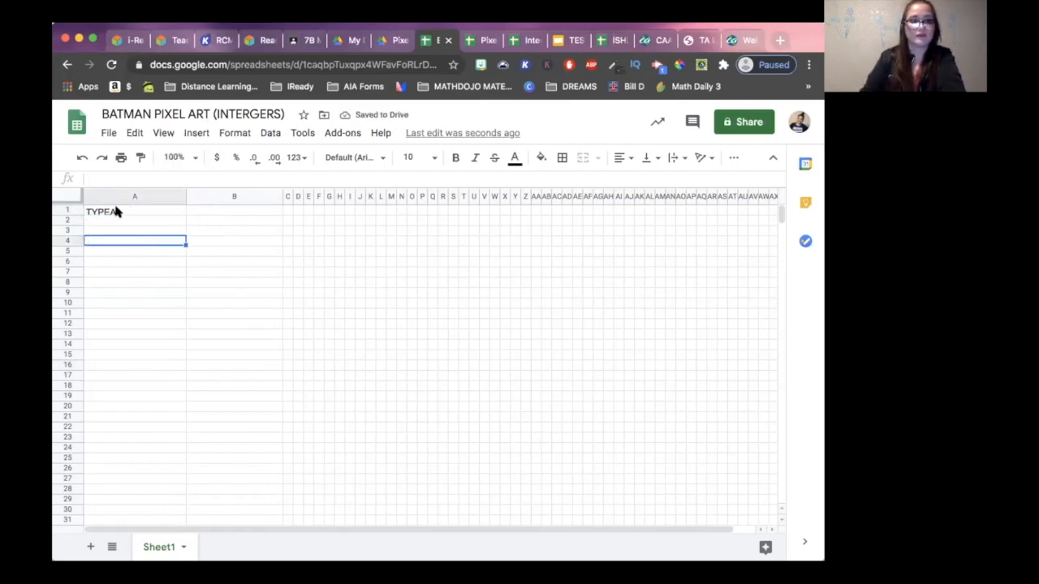
click(116, 211)
double_click(116, 211)
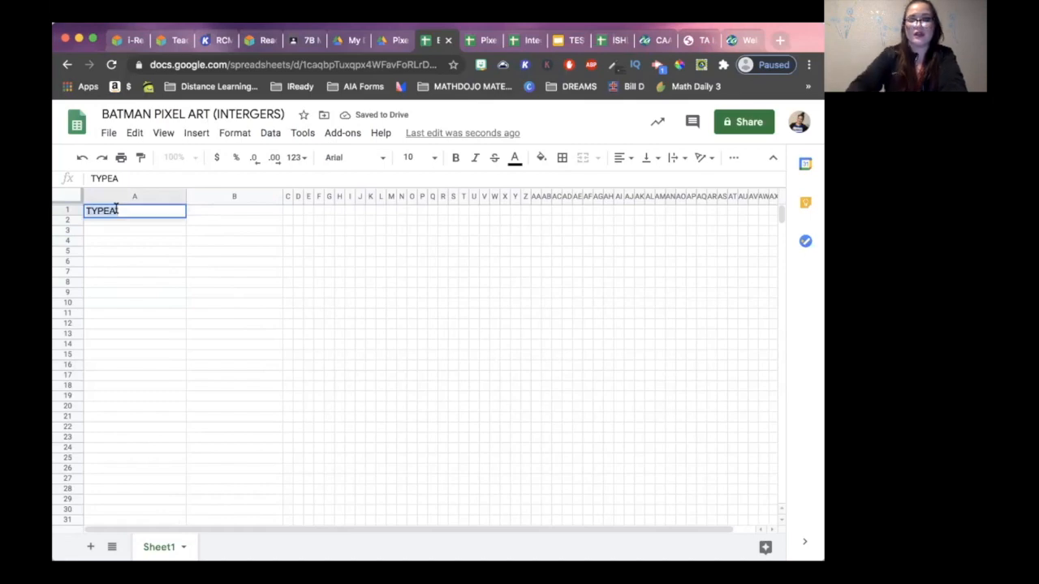
key(BackSpace)
key(BackSpace)
key(BackSpace)
key(BackSpace)
key(BackSpace)
click(122, 240)
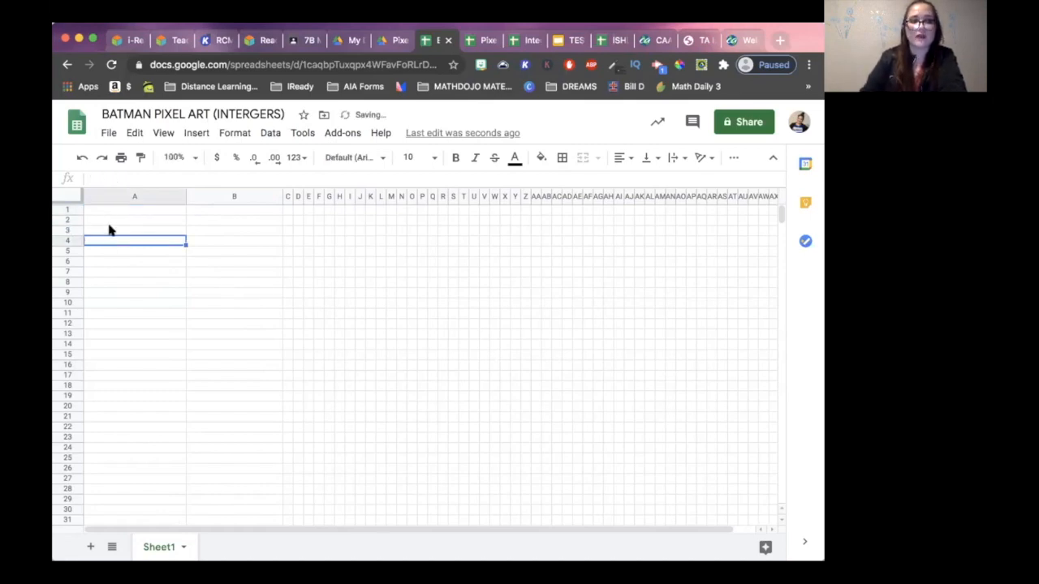
- Merge cells A1:B2 and enter the title "Adding and Subtracting Integers" in the merged cell
click(98, 212)
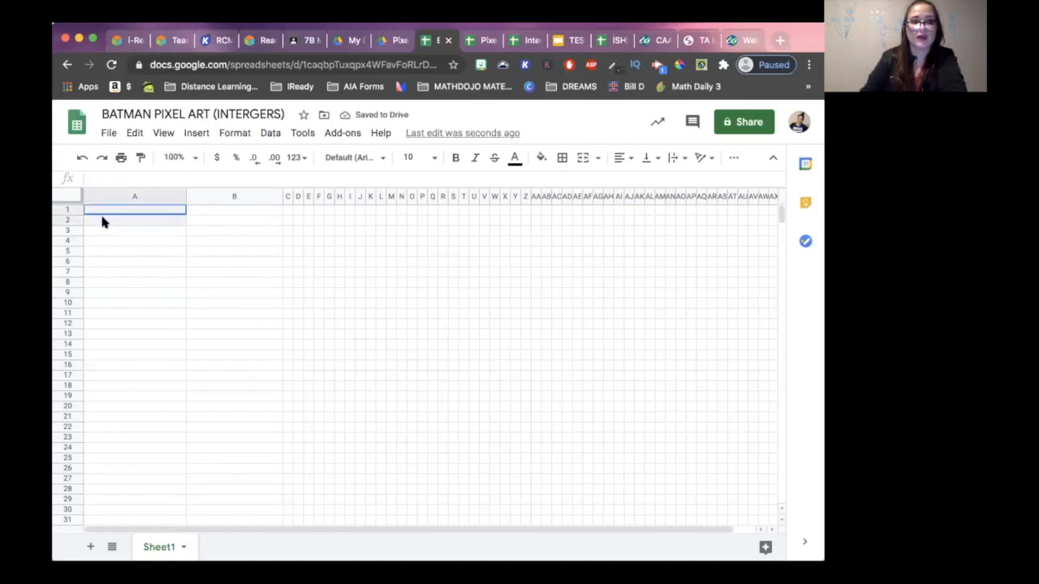
drag(103, 218, 211, 220)
click(132, 210)
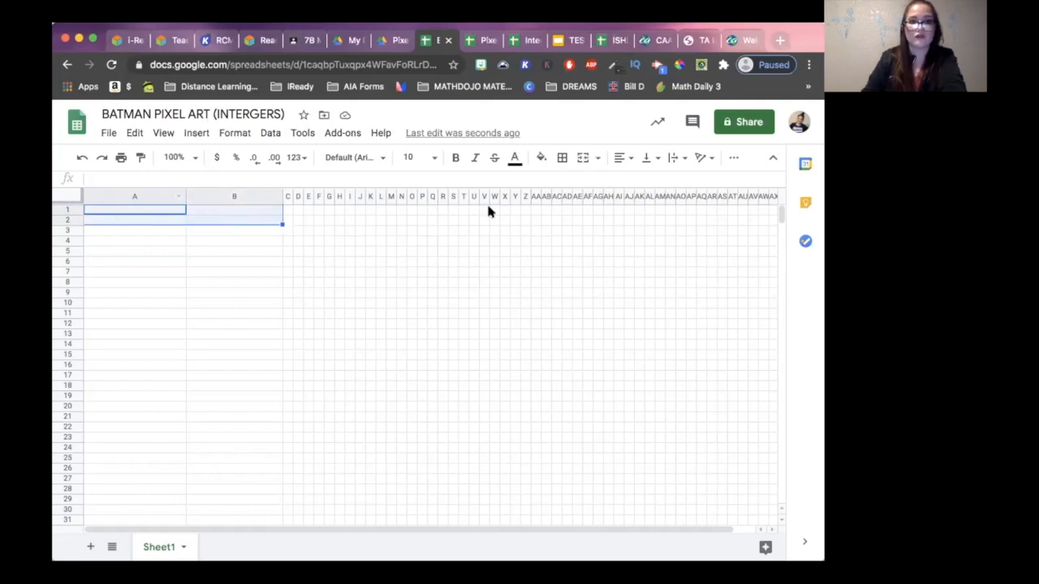
click(583, 157)
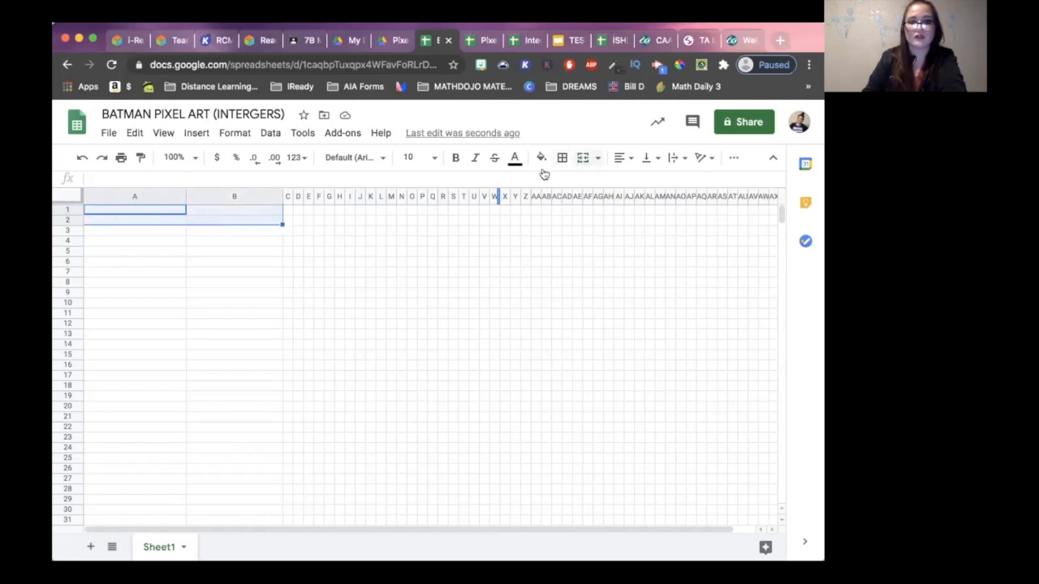
double_click(195, 219)
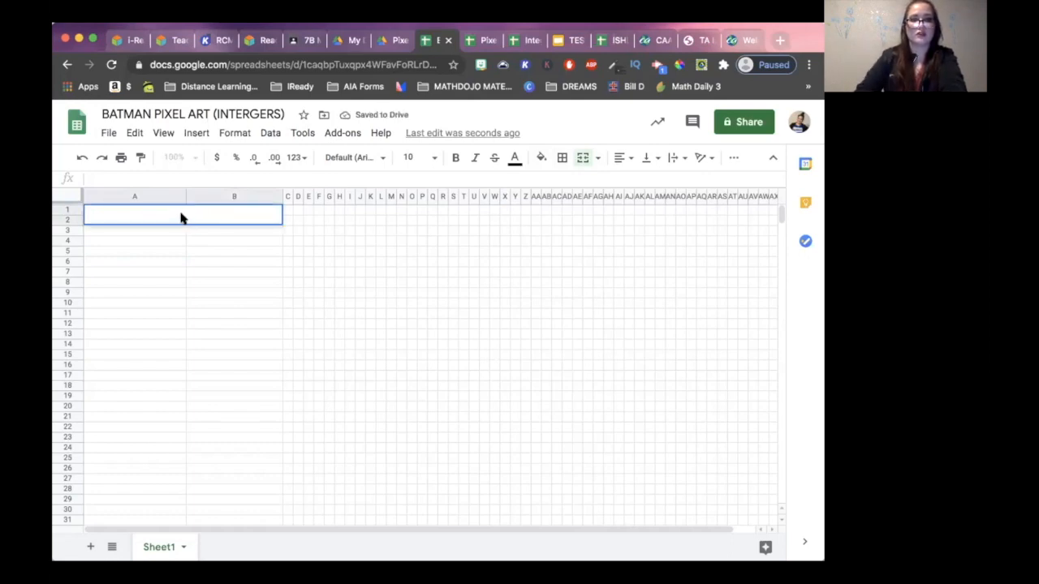
text(Adding and Subtracting Integers)
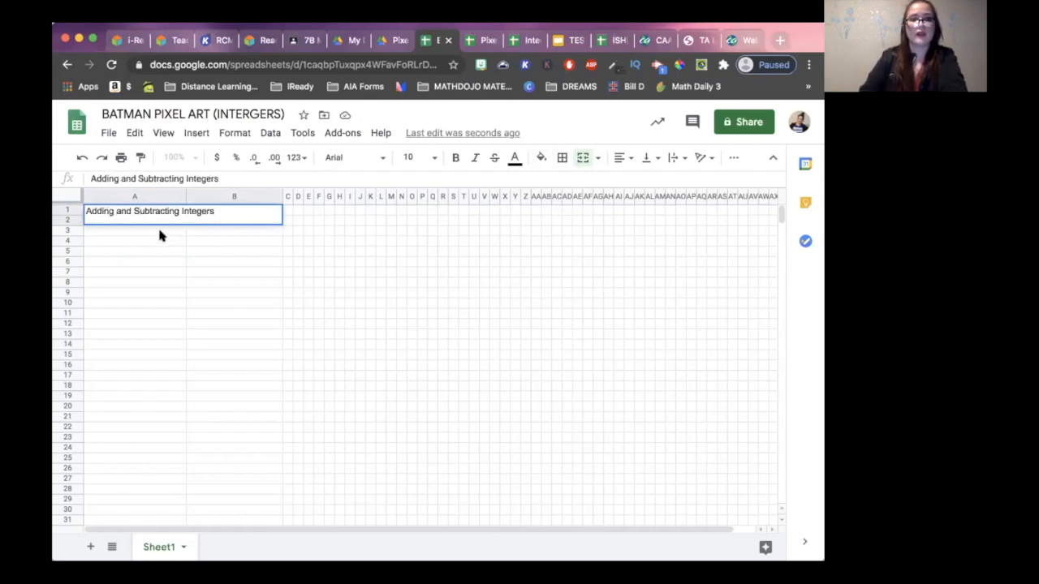
- Center-align the range A1:B29 horizontally and set its font to Chilanka
drag(154, 216, 213, 500)
click(622, 159)
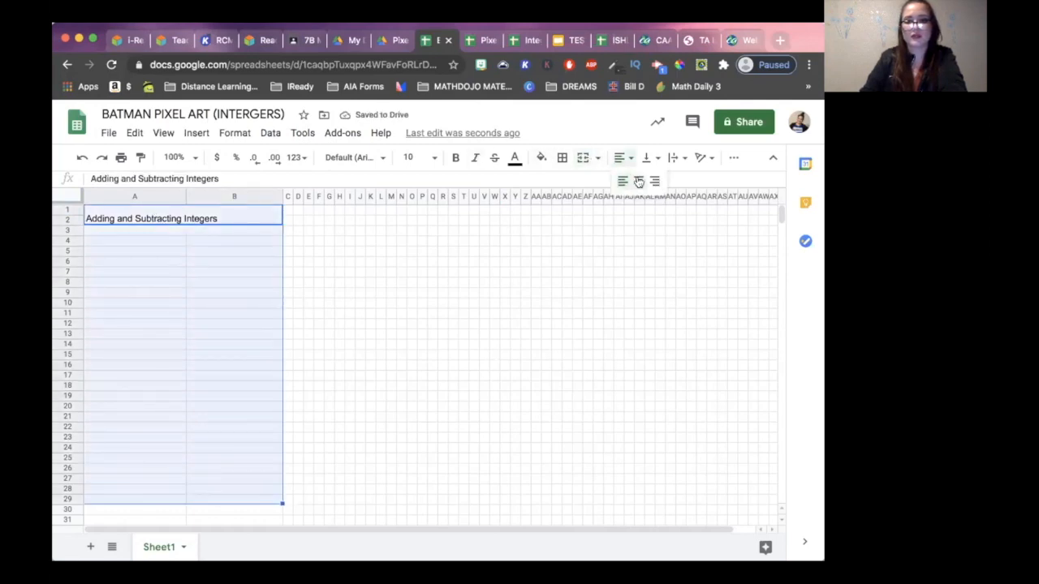
click(639, 181)
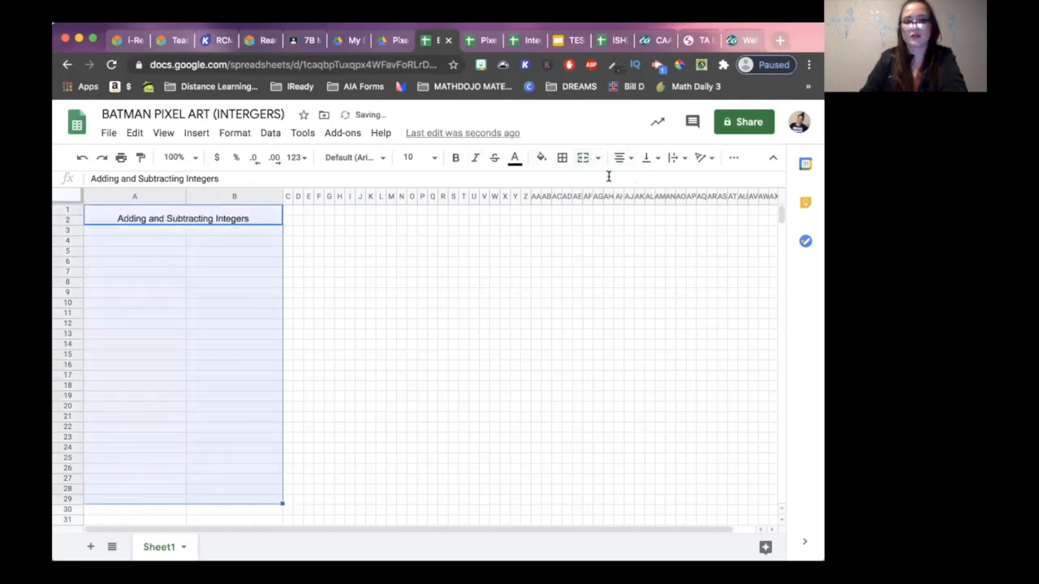
click(434, 159)
click(434, 159)
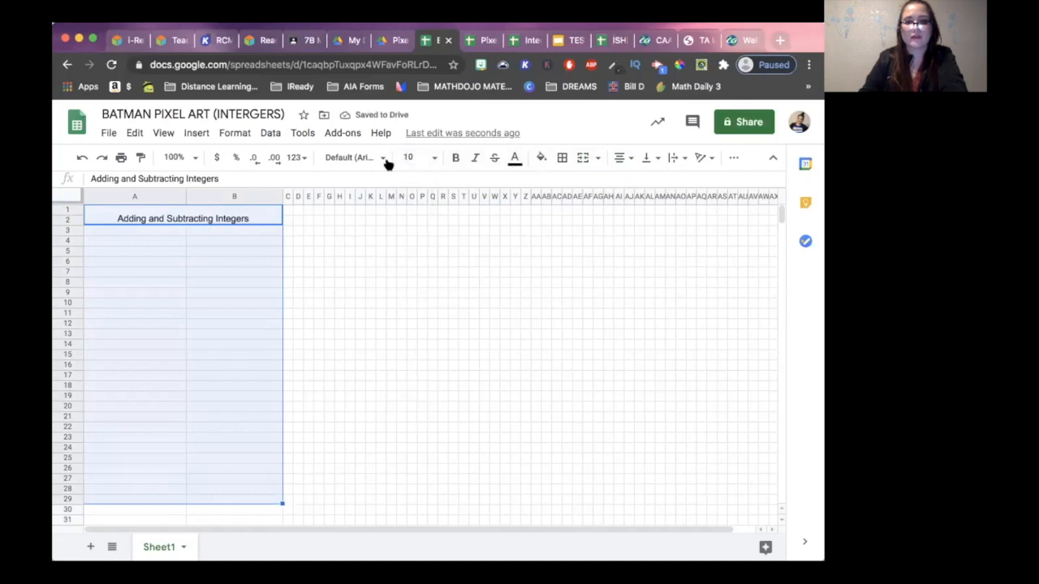
click(382, 158)
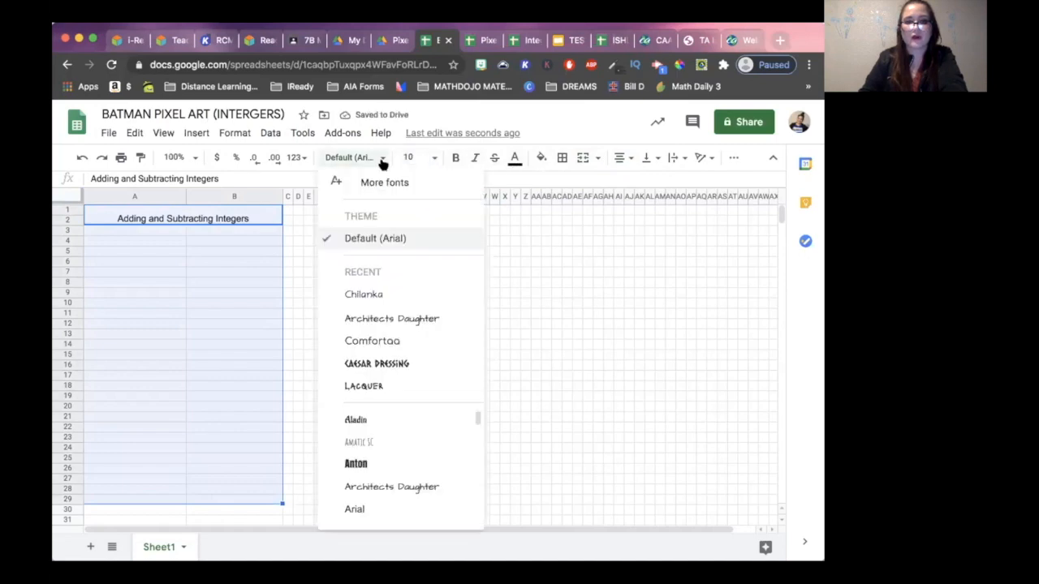
click(421, 302)
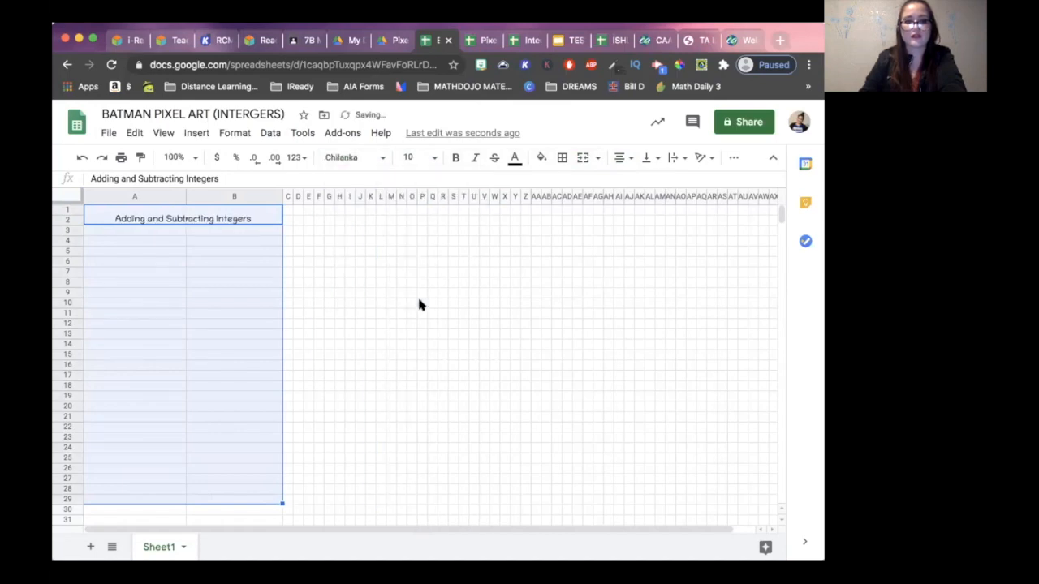
- Make the title "Adding and Subtracting Integers" bold with font size 13
click(287, 220)
triple_click(251, 217)
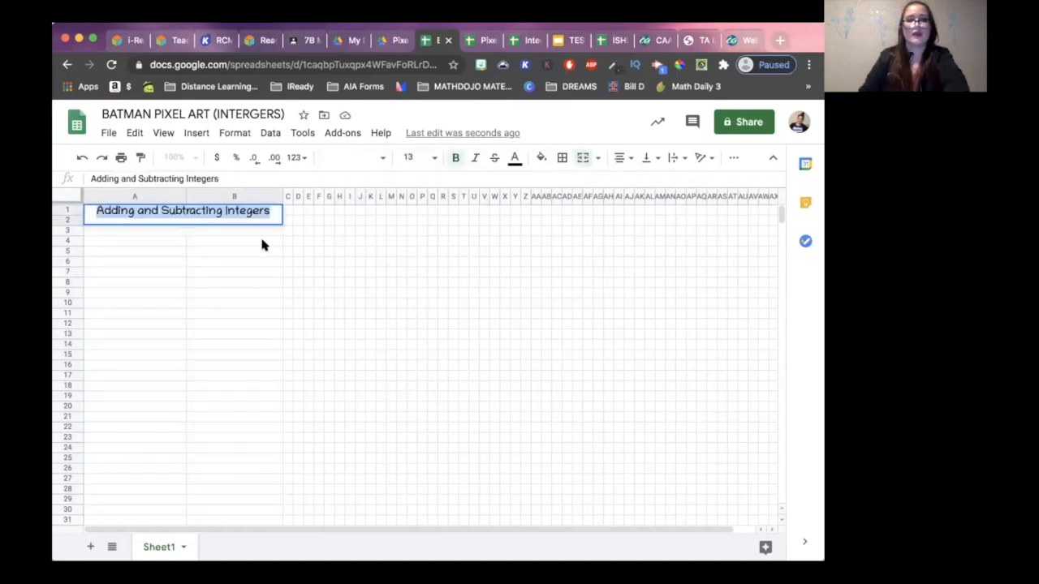
click(253, 245)
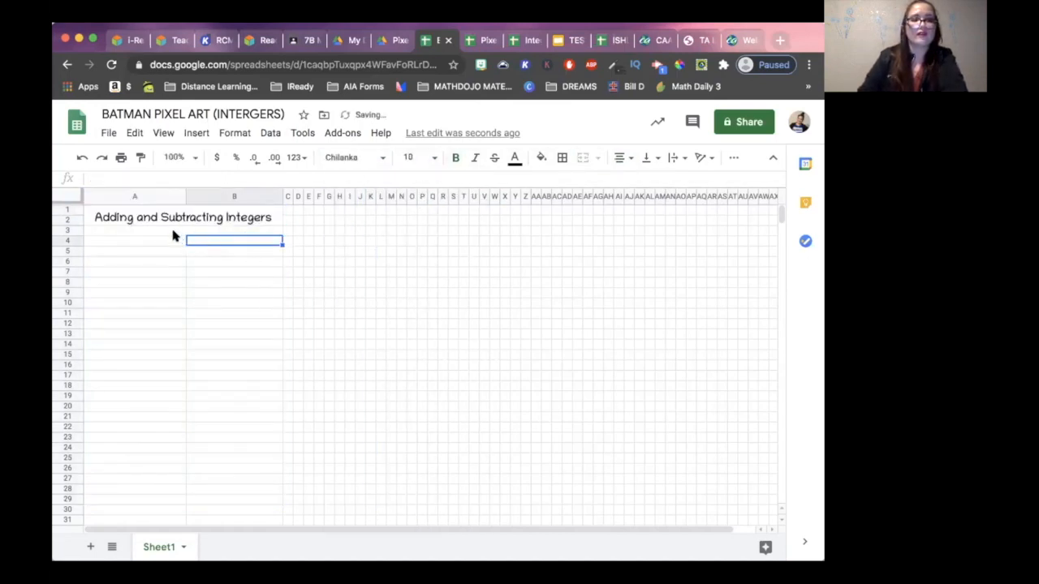
- Merge cells A3:A4 into one cell and B3:B4 into another below the title
click(172, 231)
mouse_move(171, 231)
mouse_down()
mouse_move(162, 243)
mouse_move(181, 241)
mouse_up()
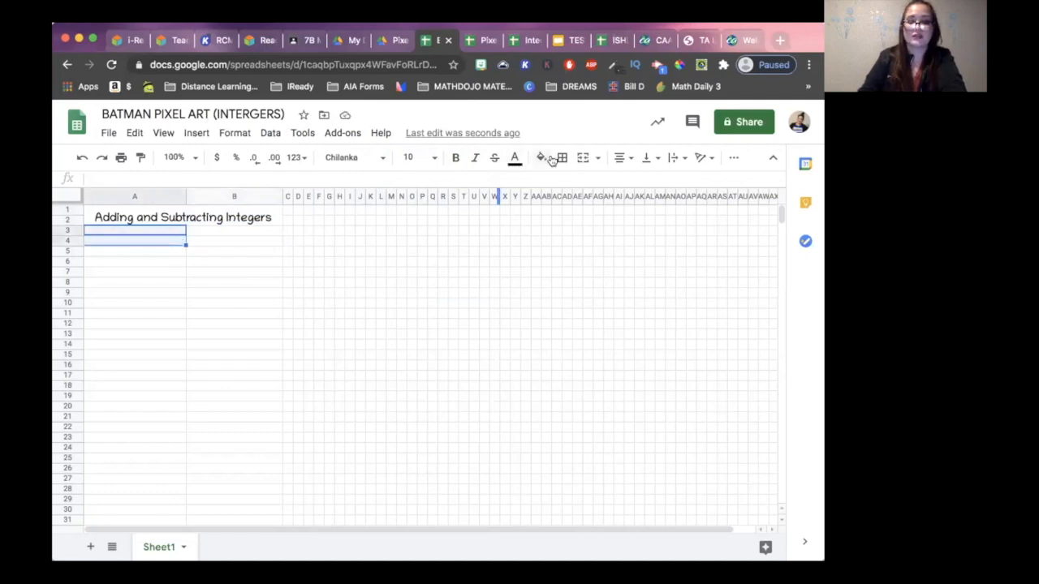
click(583, 157)
drag(233, 232, 235, 241)
click(583, 157)
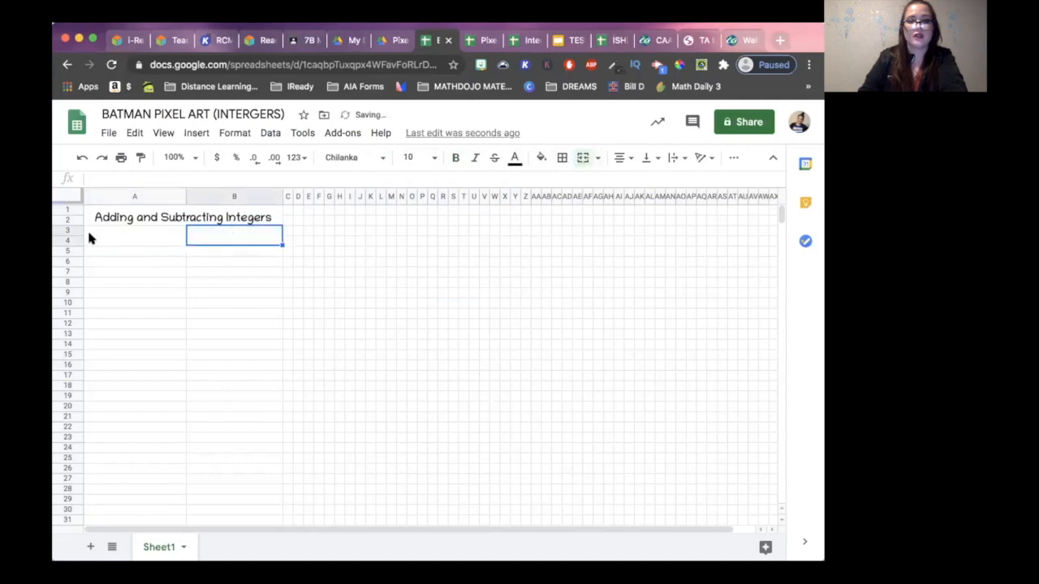
- Enter the headers "Question" in the merged cell A3 and "Answer" in the merged cell B3
click(109, 231)
text(Question)
key(Tab)
text(A)
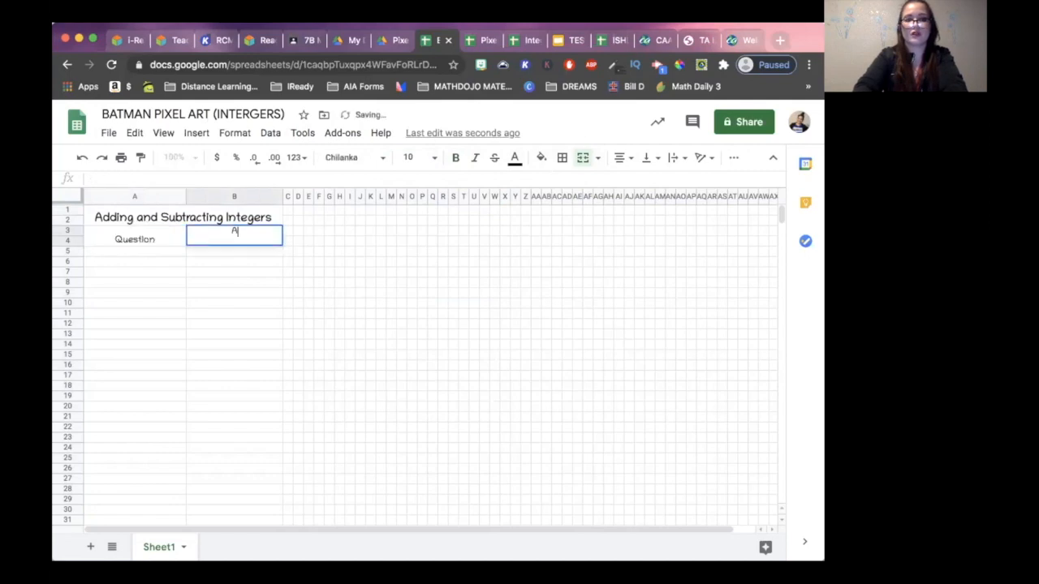
text(nswer)
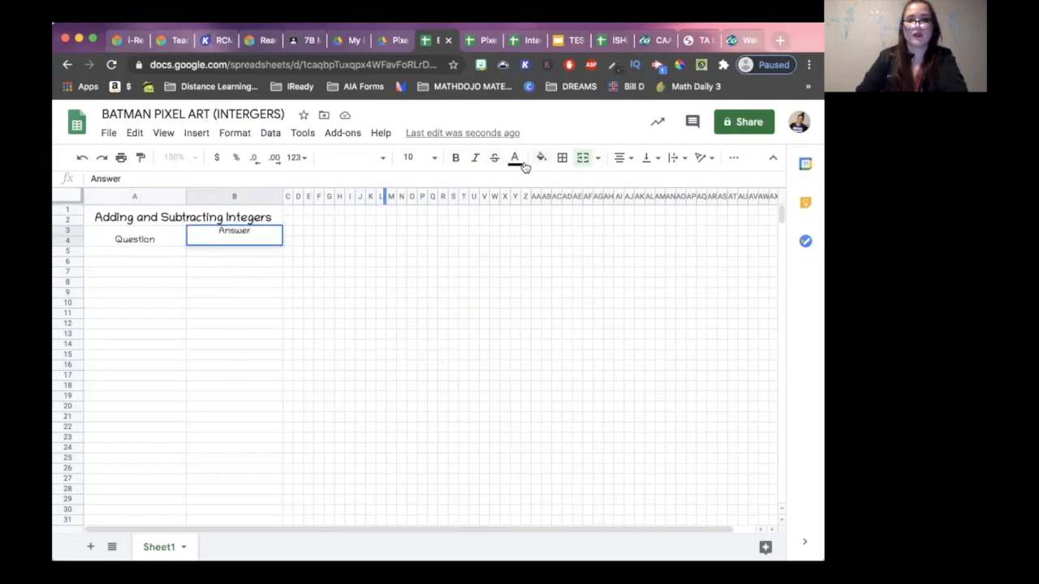
click(392, 251)
- Set the Question and Answer headers to font size 12 and fill both cells with light purple
drag(241, 234, 168, 232)
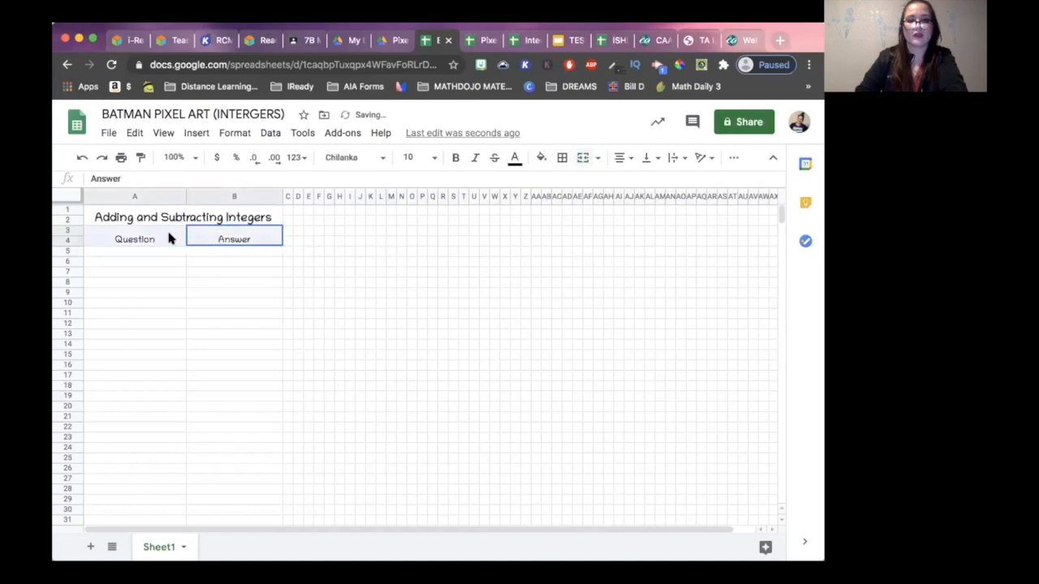
click(414, 157)
click(412, 313)
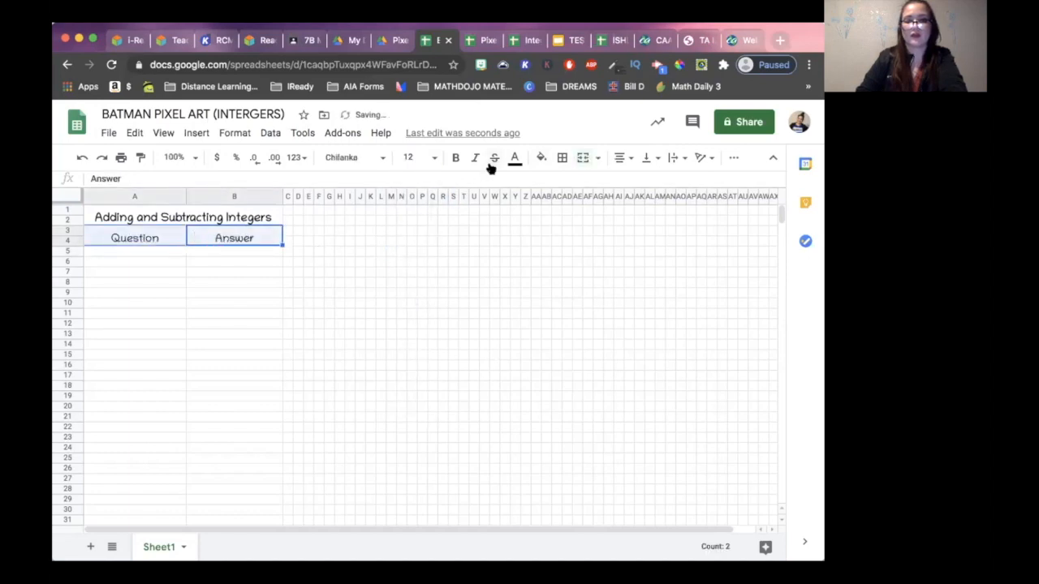
click(541, 157)
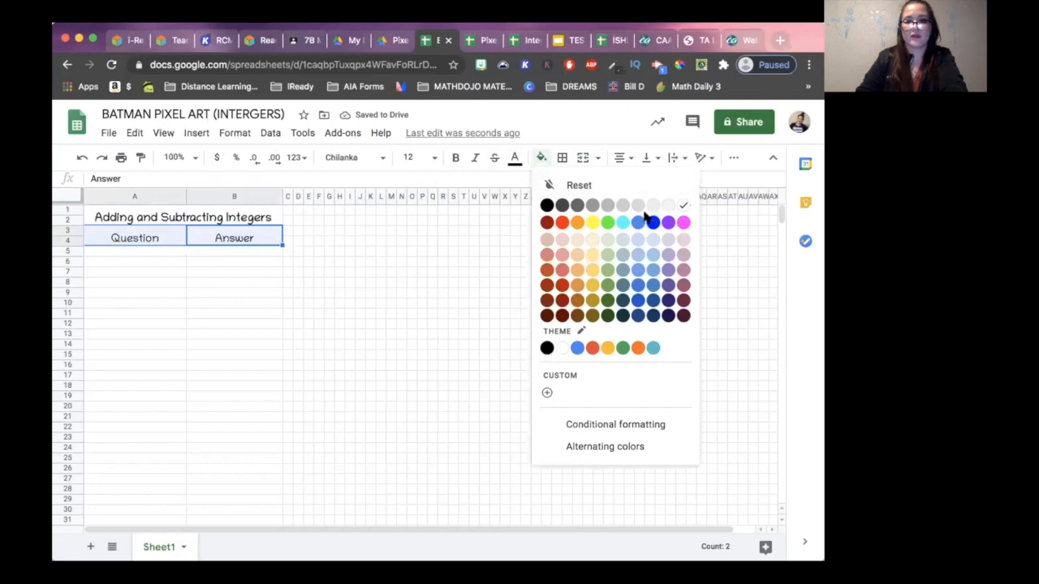
click(668, 254)
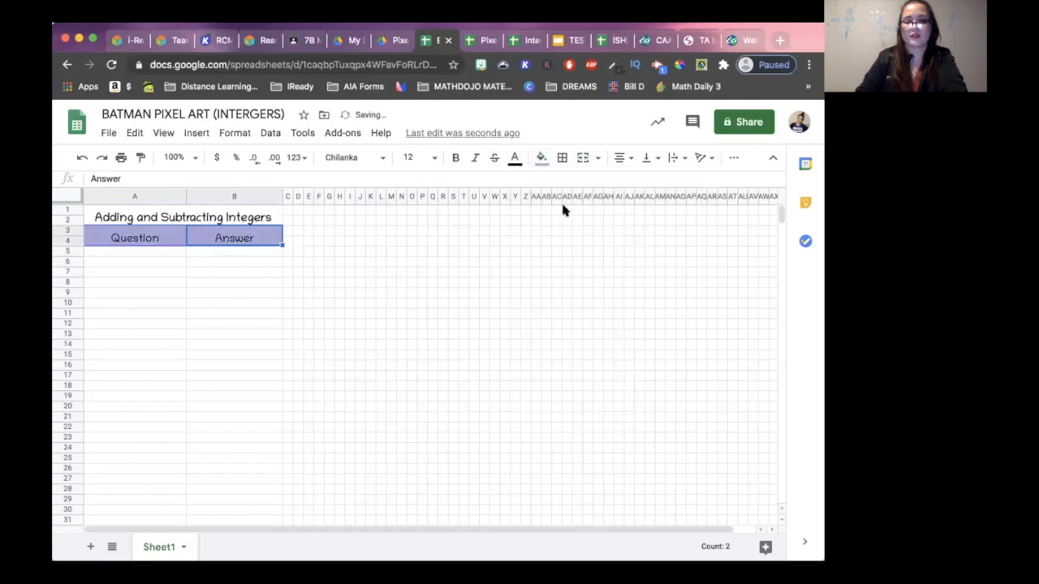
- Make the Question and Answer headers bold
click(456, 158)
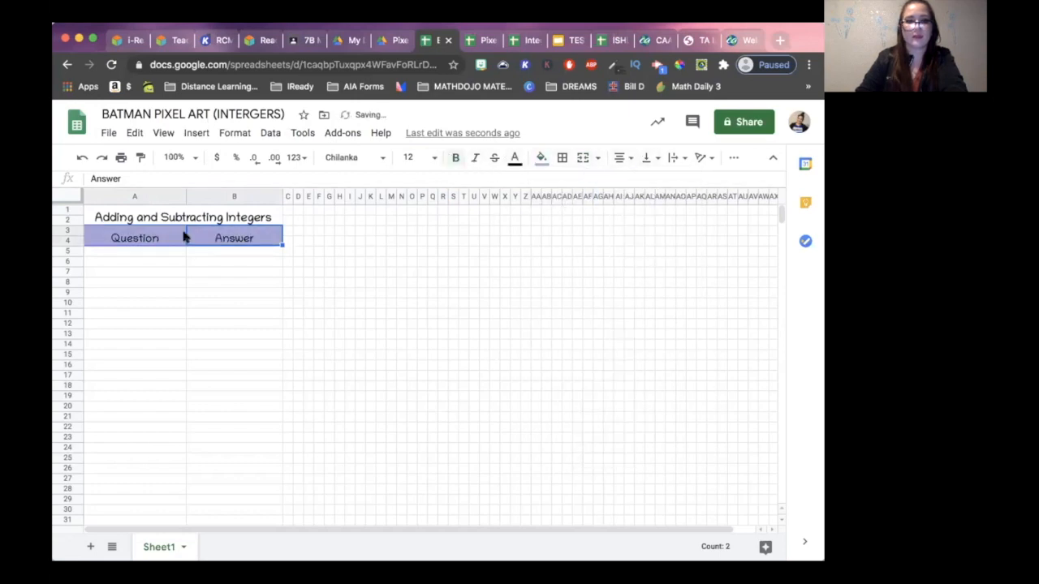
click(143, 251)
click(256, 290)
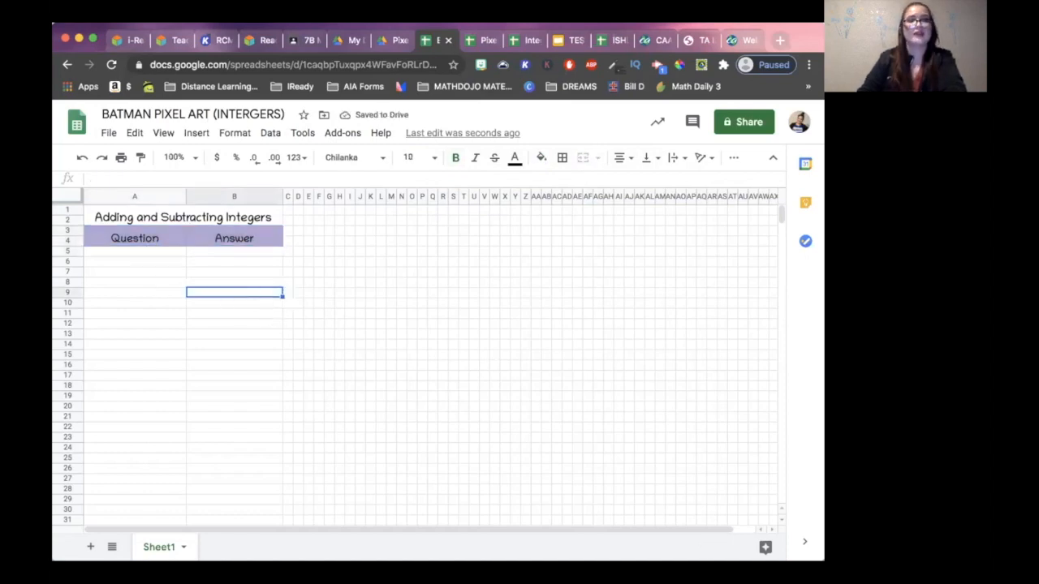
- Merge cells A5:A6, B5:B6 and A7:A8 each into one cell below the headers
click(118, 251)
drag(118, 253, 117, 261)
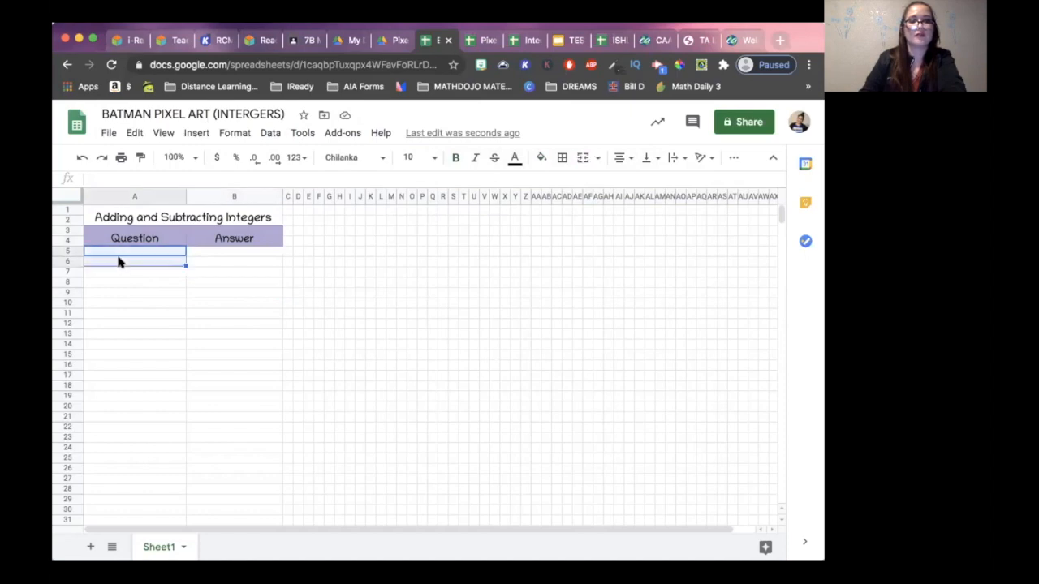
click(581, 159)
drag(203, 253, 215, 260)
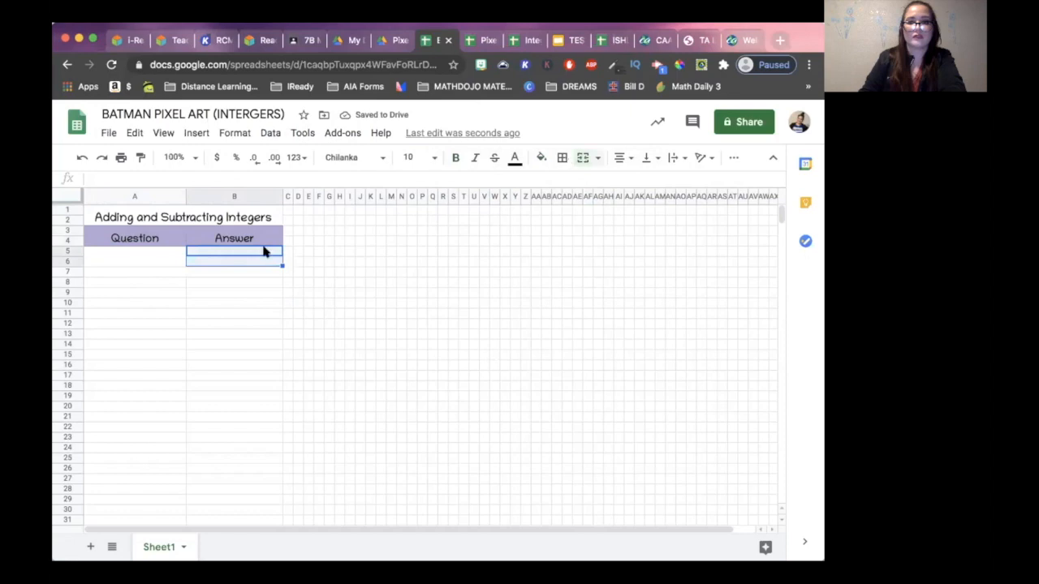
click(581, 158)
drag(142, 271, 144, 281)
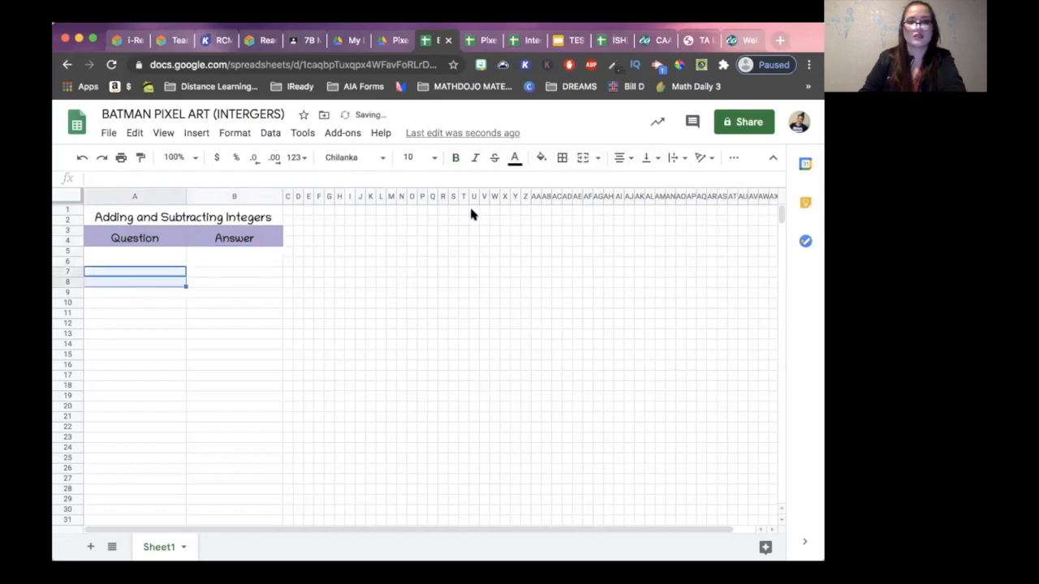
click(582, 158)
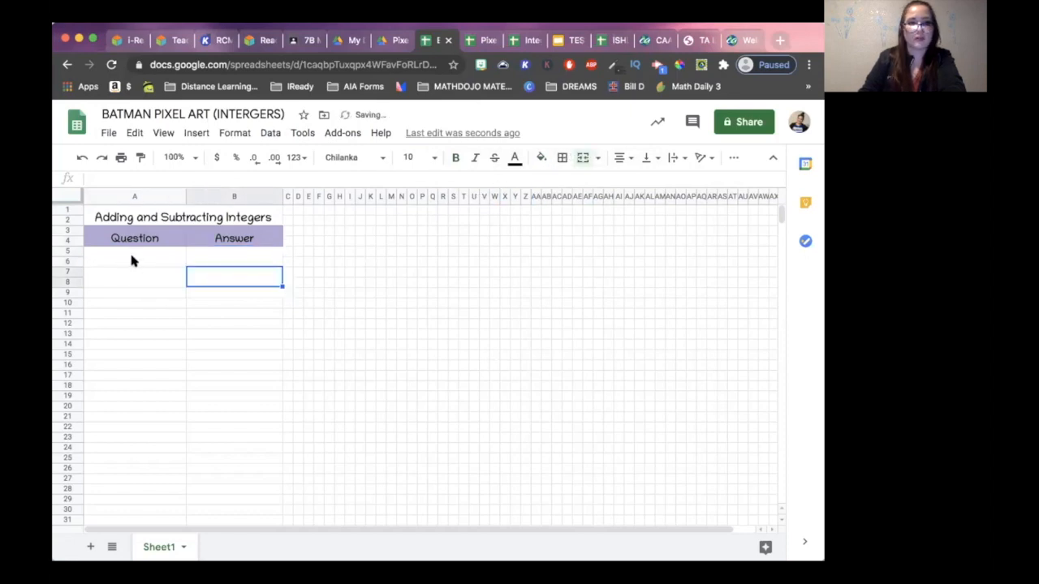
- Enter the first question "4 + (-1) =" in the merged cell A5
click(133, 259)
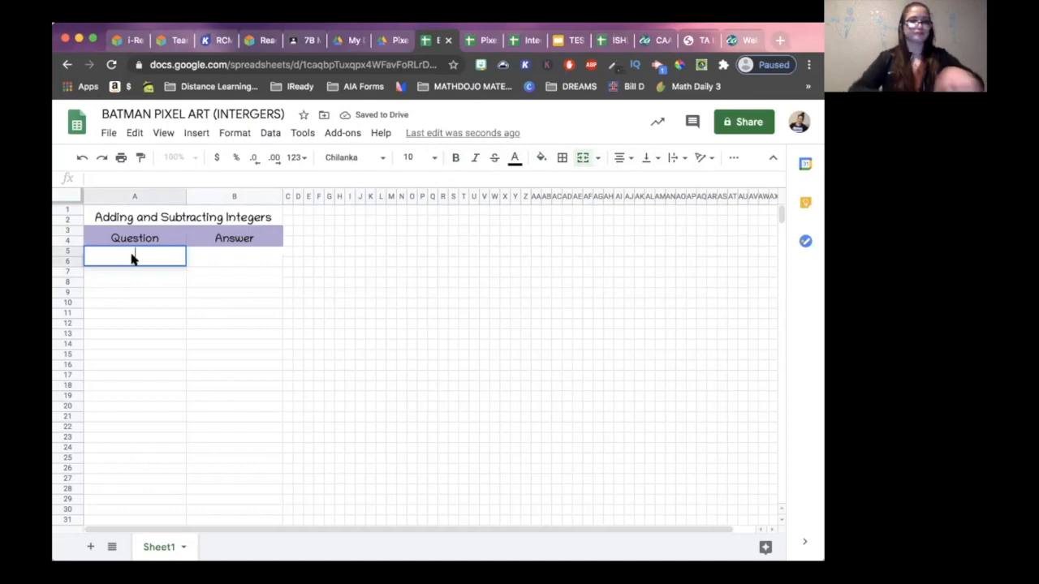
double_click(133, 258)
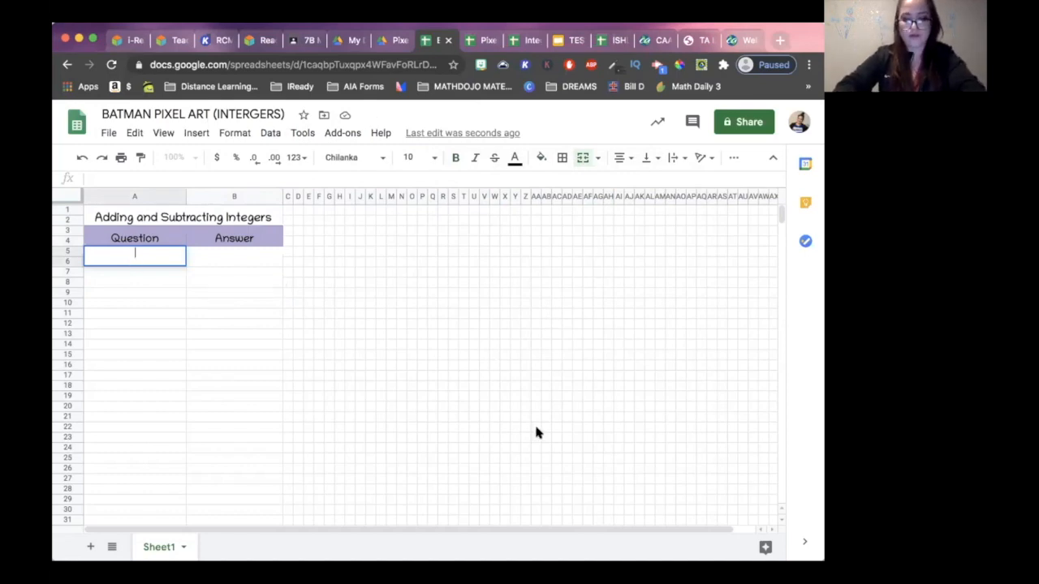
text(4)
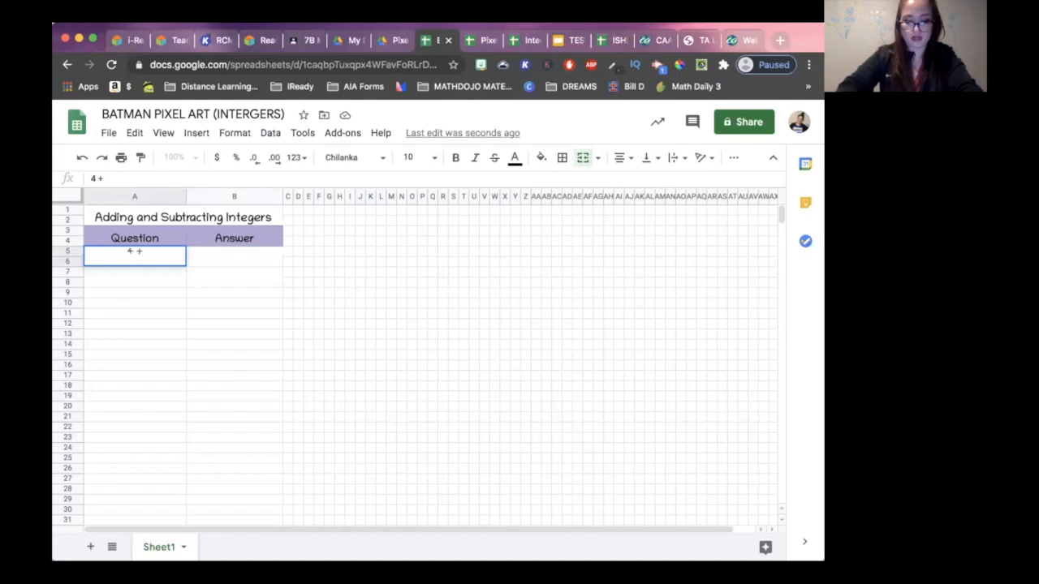
text( + (-1)
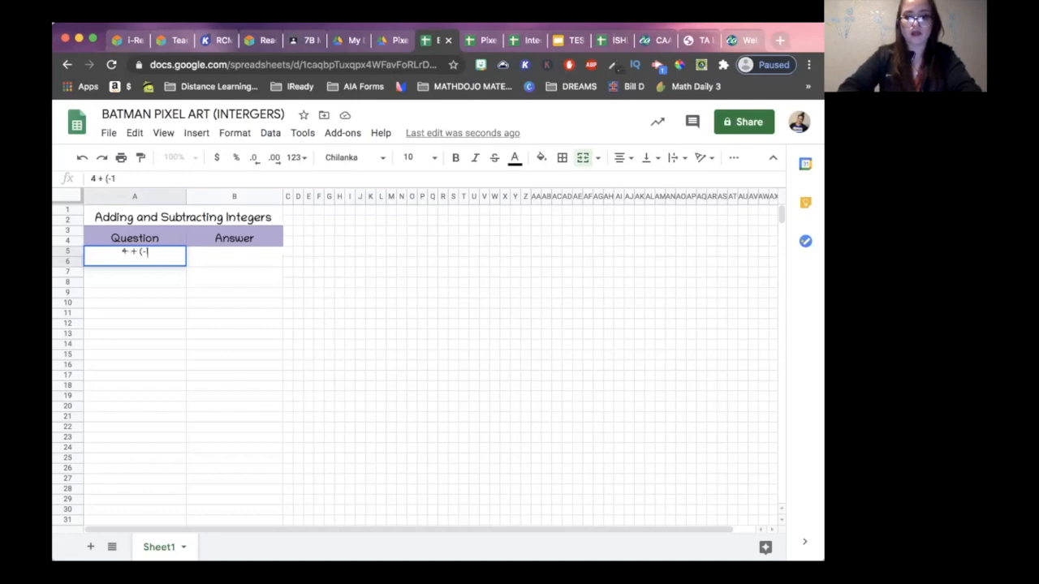
text() =)
- Format the cells below the headers in columns A and B with the Comfortaa font at size 14
drag(138, 259, 268, 521)
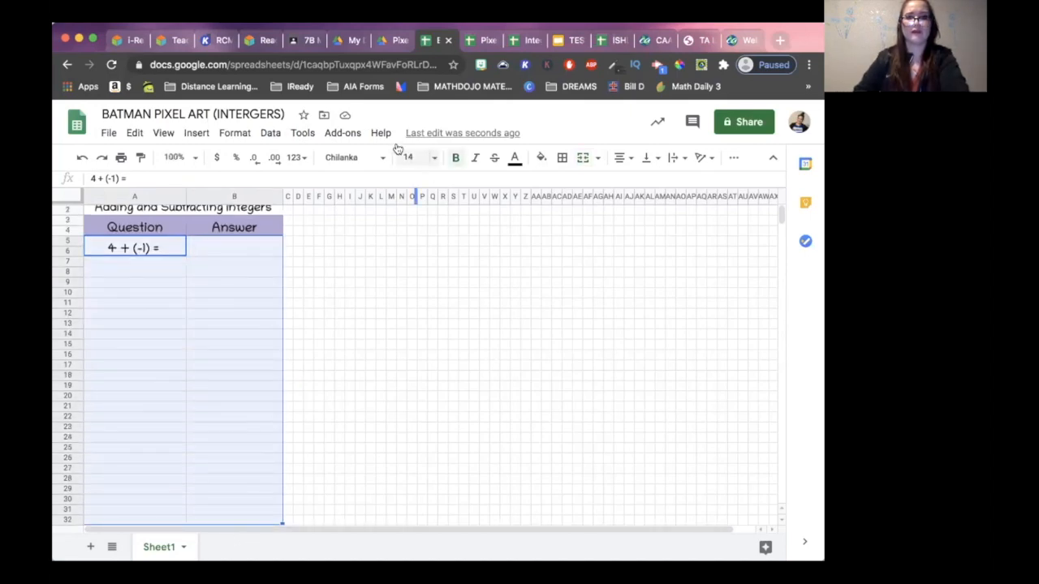
click(355, 158)
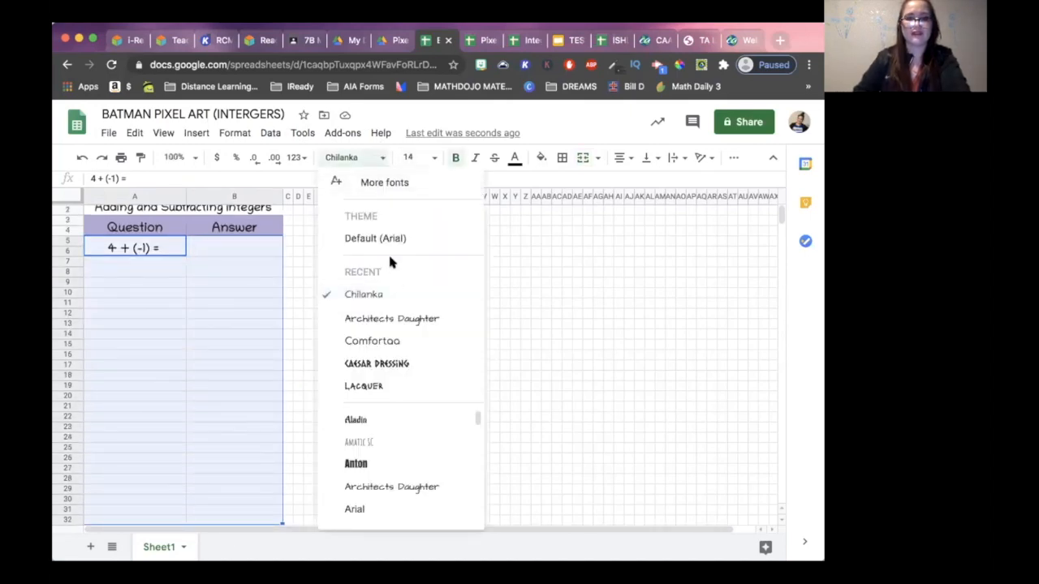
click(425, 341)
click(350, 292)
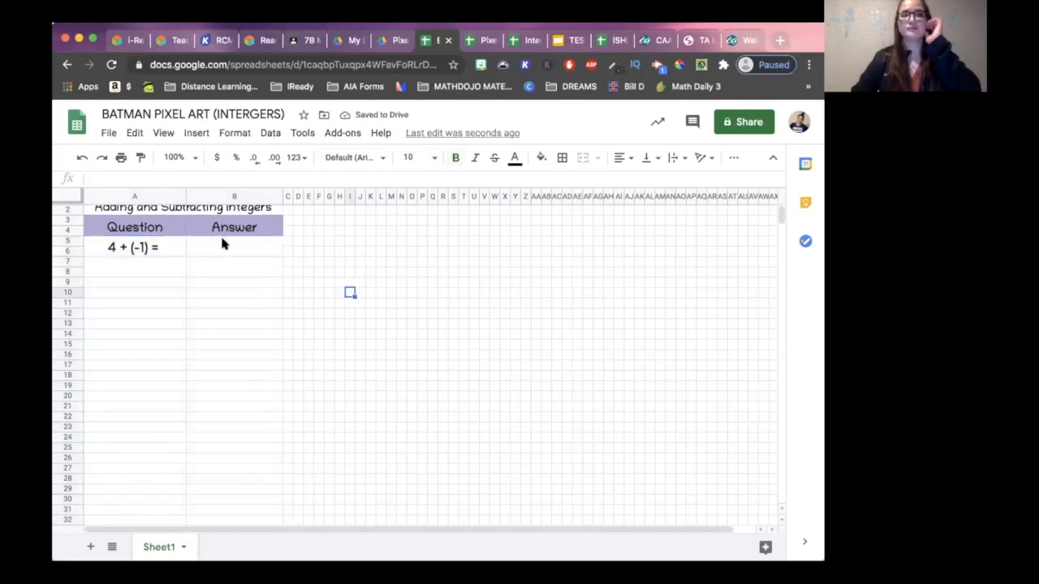
- Enter the answer 3 in cell B5 beside the first question
scroll(246, 244, up, 1)
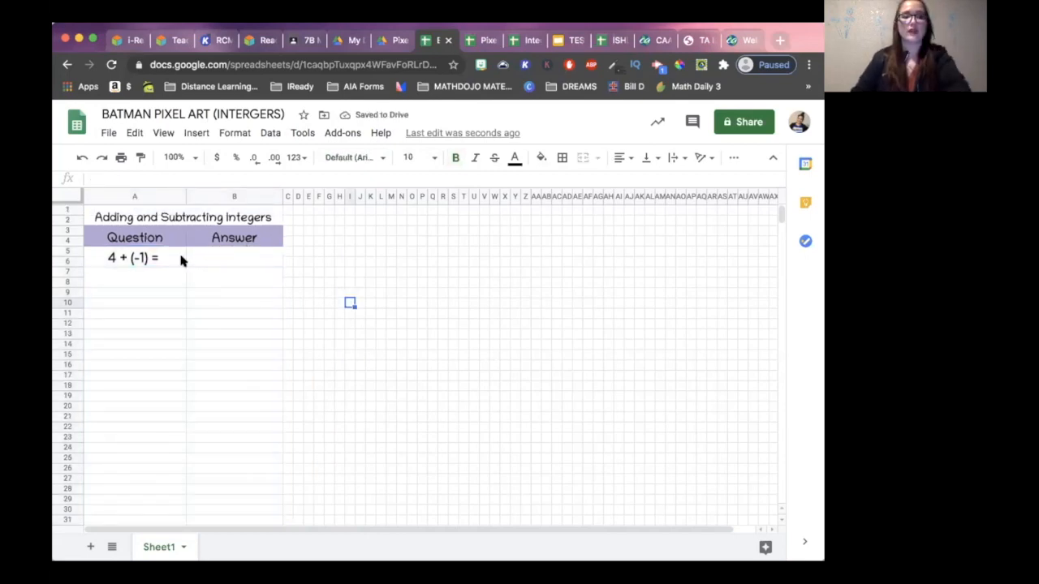
click(224, 259)
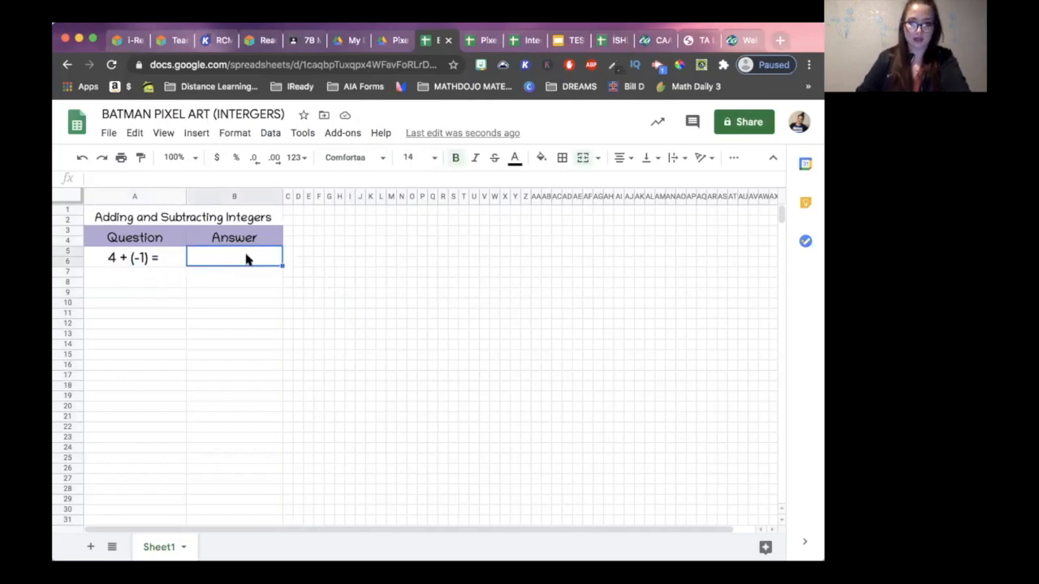
text(3)
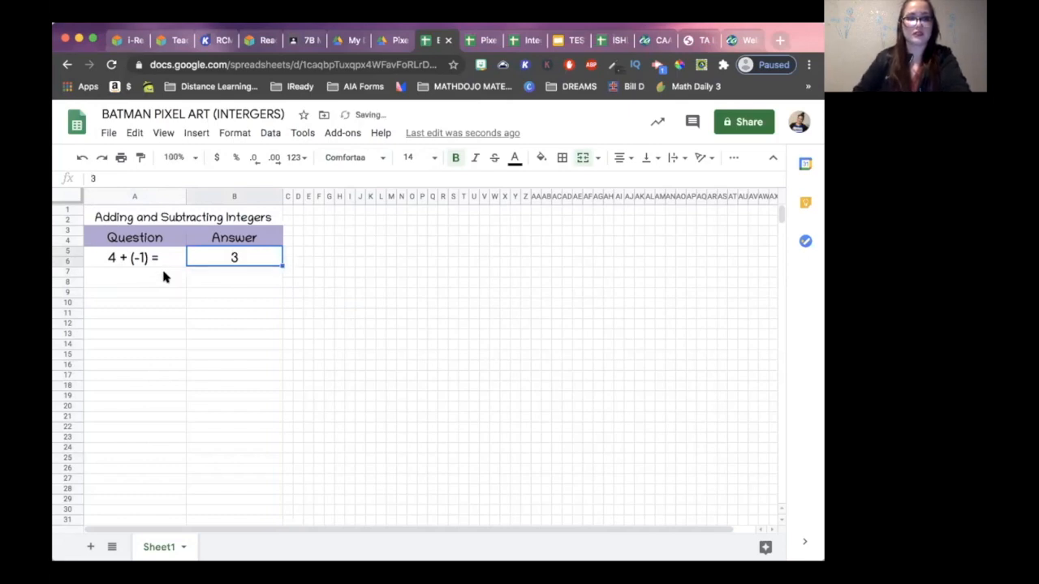
- Merge the question cells of column A in pairs from A9:A10 through A17:A18
click(163, 276)
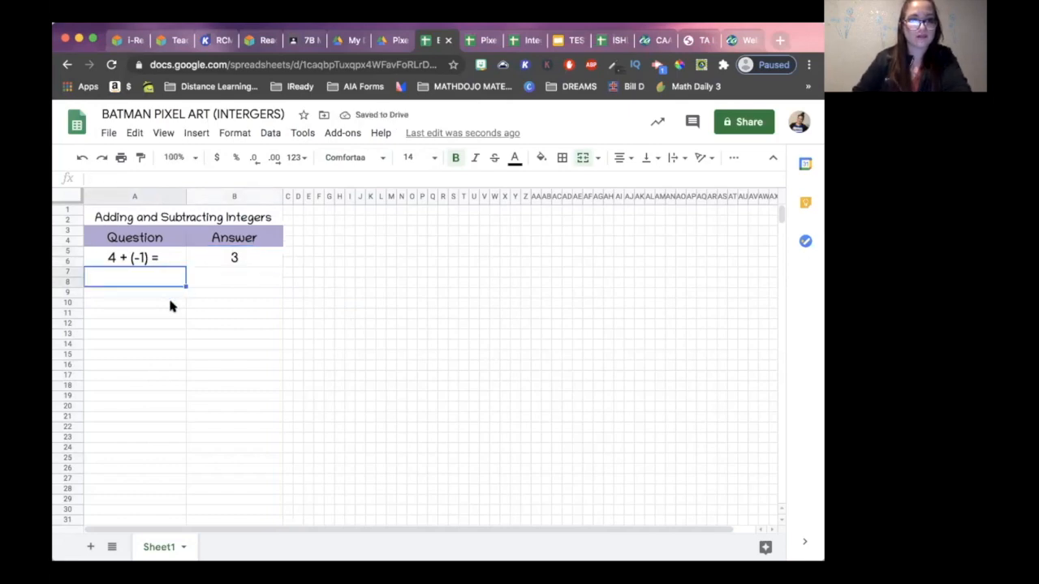
click(158, 296)
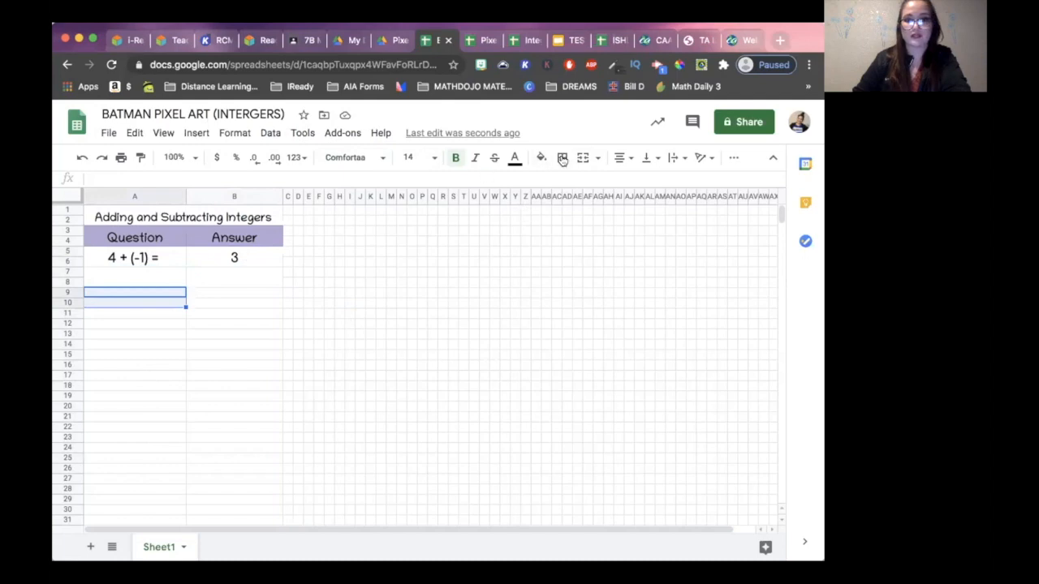
click(586, 165)
drag(171, 313, 146, 341)
click(583, 157)
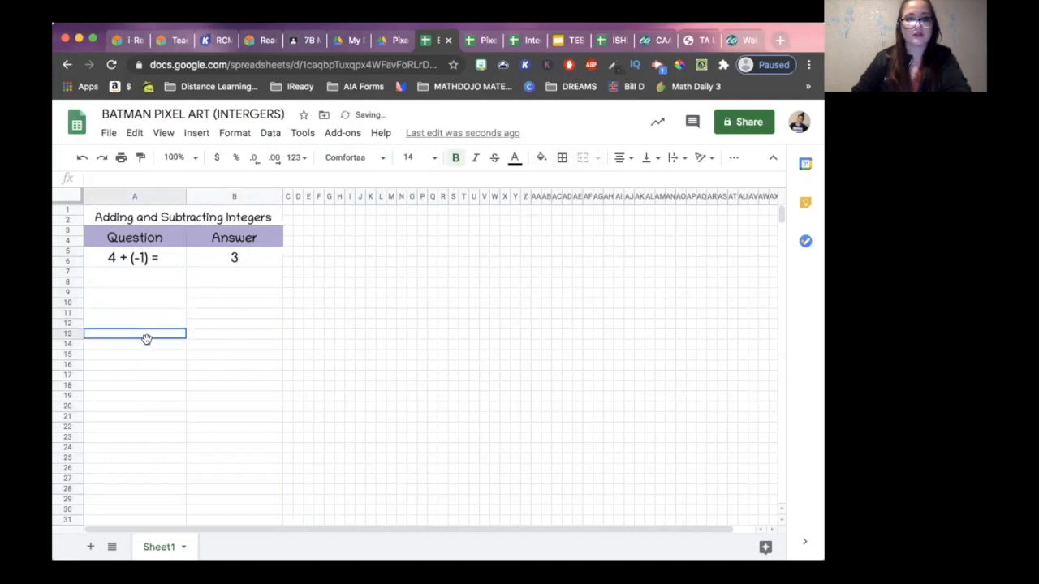
click(583, 158)
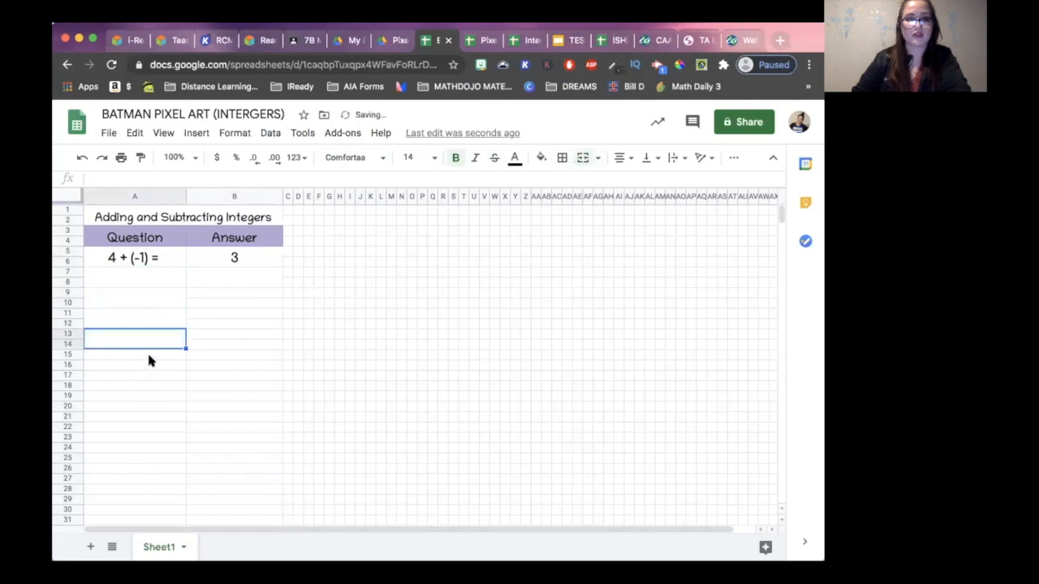
drag(149, 361, 151, 364)
click(583, 158)
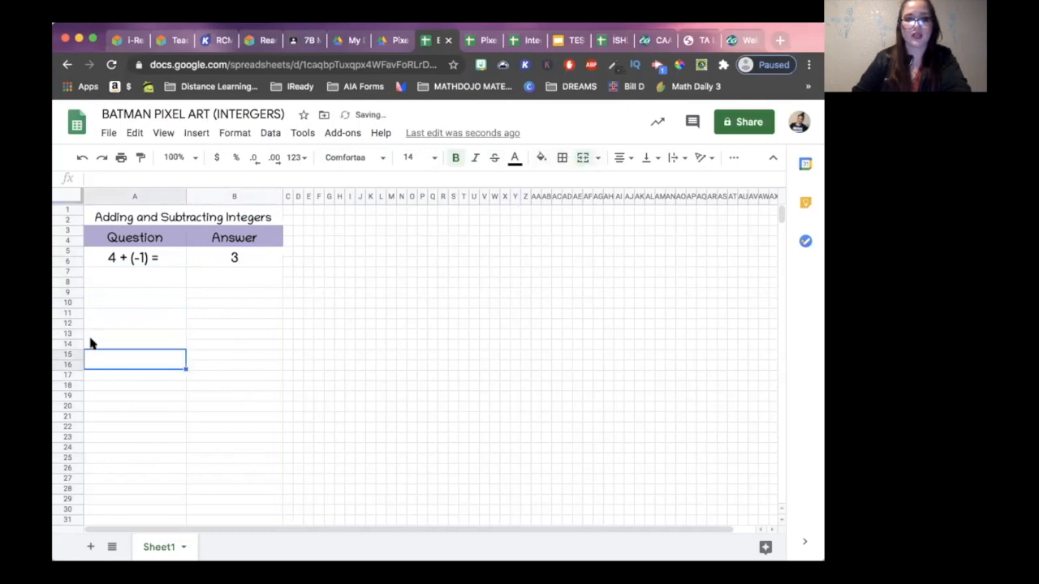
drag(109, 374, 108, 384)
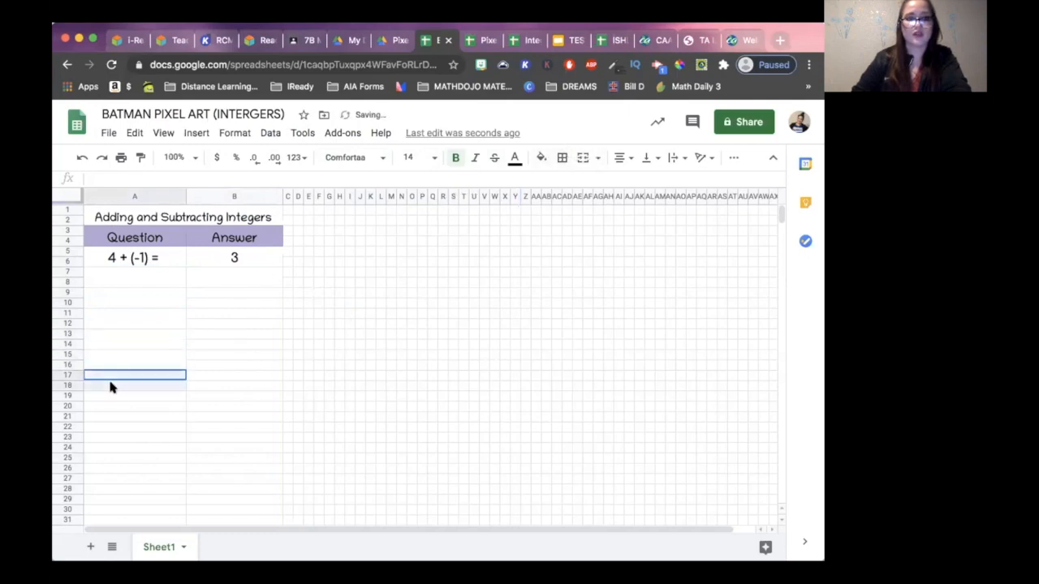
click(583, 157)
- Merge the question cells of column A in pairs from A19:A20 through A27:A28
drag(135, 395, 135, 407)
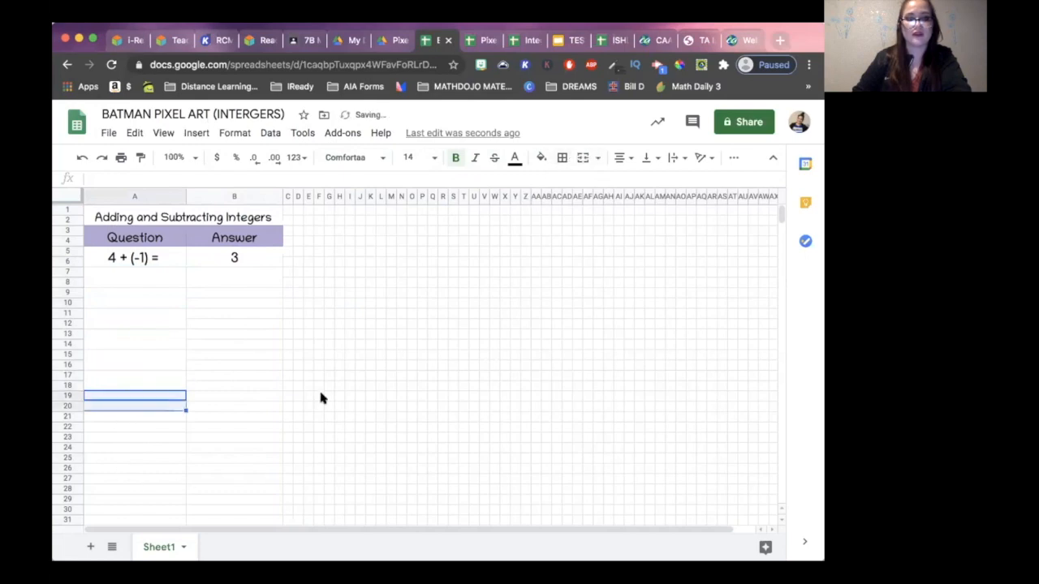
click(577, 159)
drag(157, 418, 157, 426)
click(575, 158)
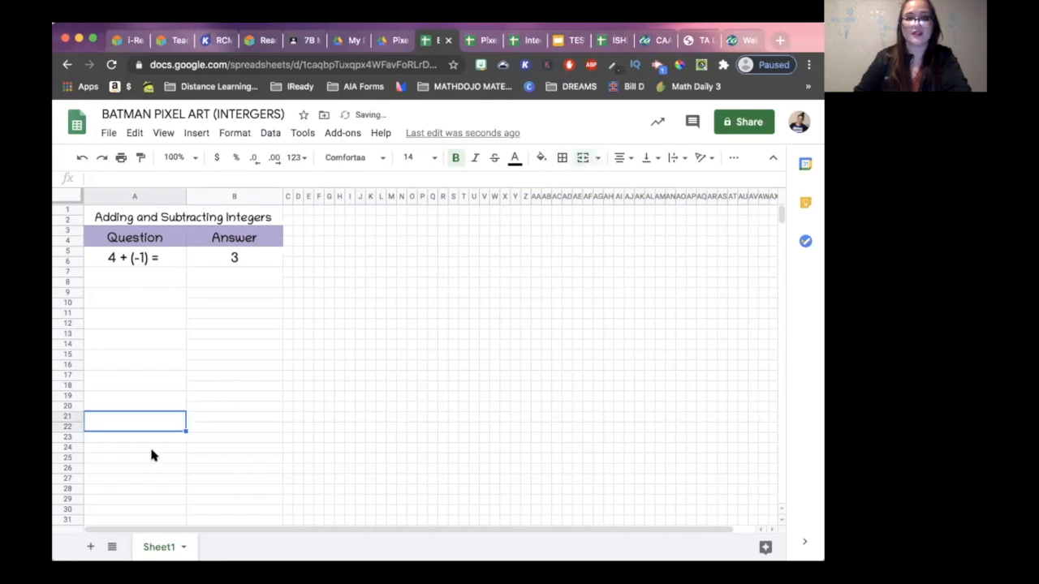
click(136, 439)
drag(135, 438, 137, 446)
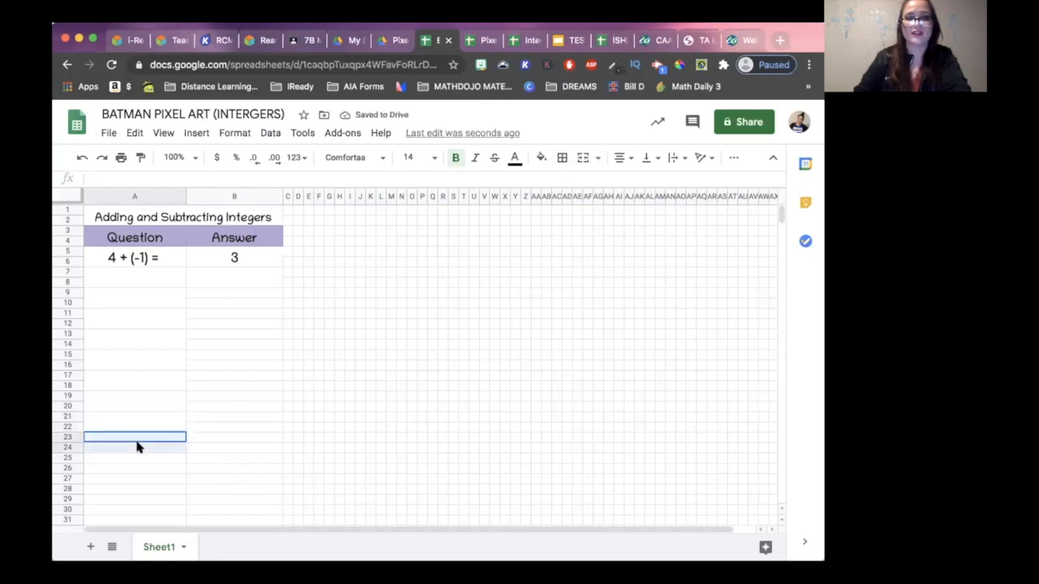
click(572, 159)
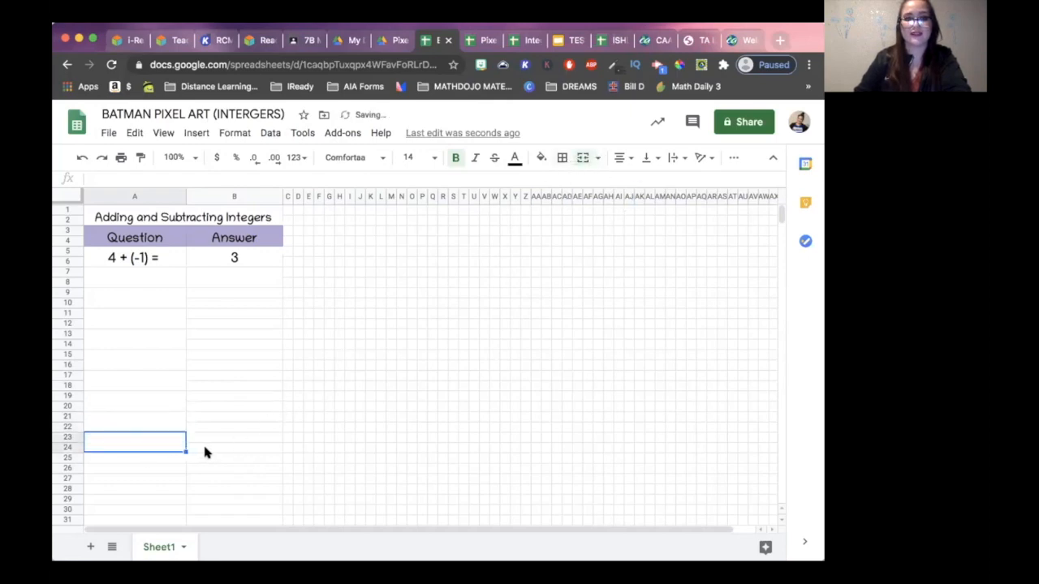
click(169, 459)
drag(170, 466, 172, 471)
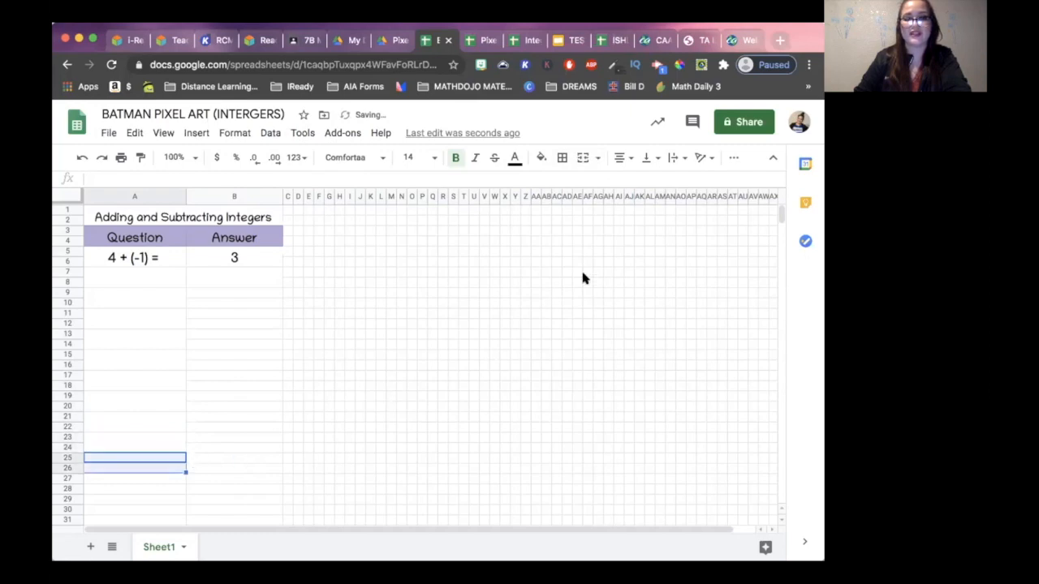
click(575, 159)
drag(164, 480, 164, 487)
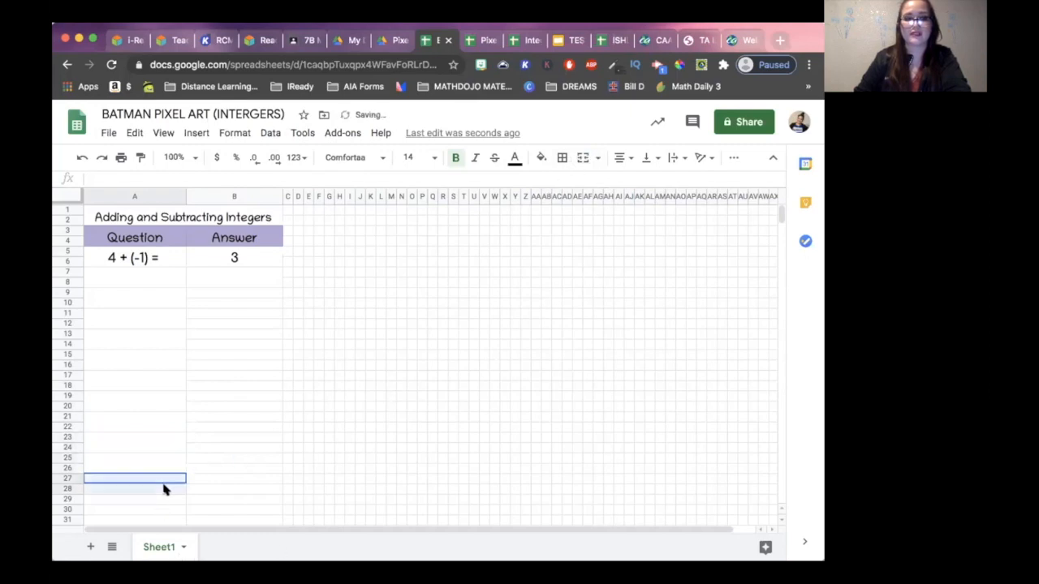
click(576, 159)
- Merge the answer cells of column B in pairs from row 7 down to row 28 to match the question cells
drag(227, 292, 266, 489)
click(576, 159)
key(super+y)
key(super+y)
key(super+y)
key(super+y)
key(super+y)
key(super+y)
key(super+y)
click(287, 490)
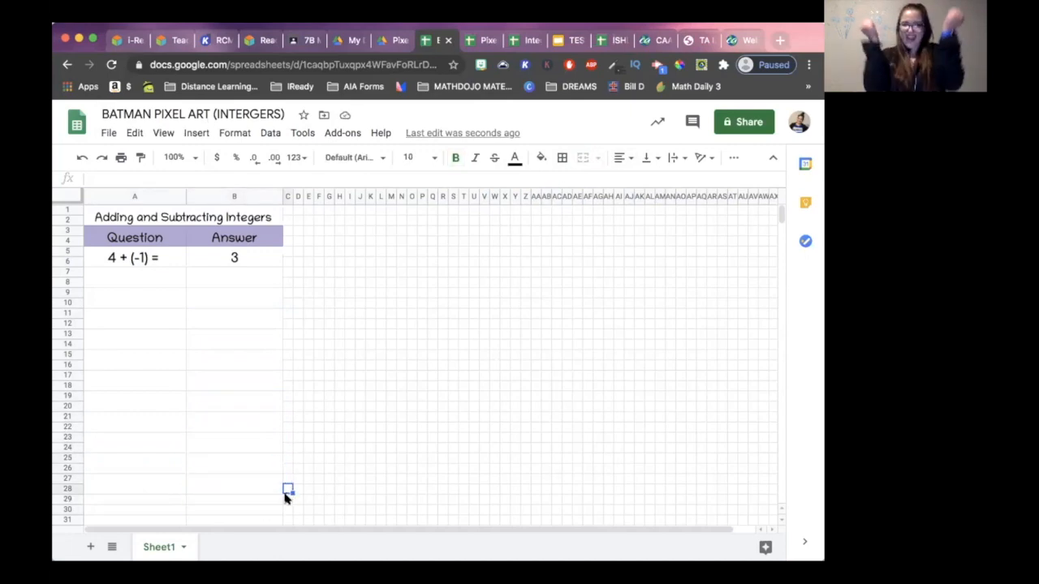
- Enter the questions "-5 - 12 =", "4 - (-3) =", "12- (-9) =", "17 - (-3) =" and "-15 - 5 =" from A7 to A15
click(119, 278)
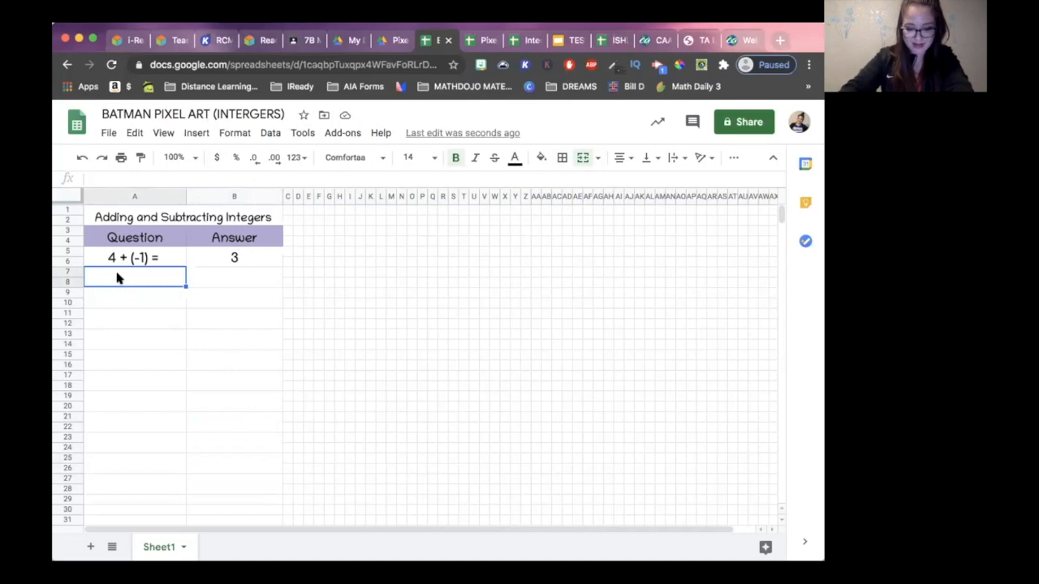
text(-5 - 12 =)
key(Return)
text(4 - (-3) =)
key(Return)
text(12- (-9) =)
- Enter the questions "-10 + 20 =", "7 + (-8) =" and "20 - (-5) =" in cells A17, A19 and A21
key(Return)
text(17 - (-3) = -15 - 5 =)
key(Return)
text(-10 + 20 =)
key(Return)
text(7 + (-8) =)
key(Return)
text(20 - (-5) =)
- Enter the questions "-2 - (-4) =", "5 + (-1) =" and "7 - (-4) =" in cells A23, A25 and A27
key(Return)
text(-2 - (-4) =)
key(Return)
text(5 + (-1) =)
key(Return)
text(7 - (-4) =)
click(308, 354)
- Enter the answers -17, 7, 21, 20, -20, 10, -1, 25, 2, 4 and 11 in column B from B7 to B27
click(239, 280)
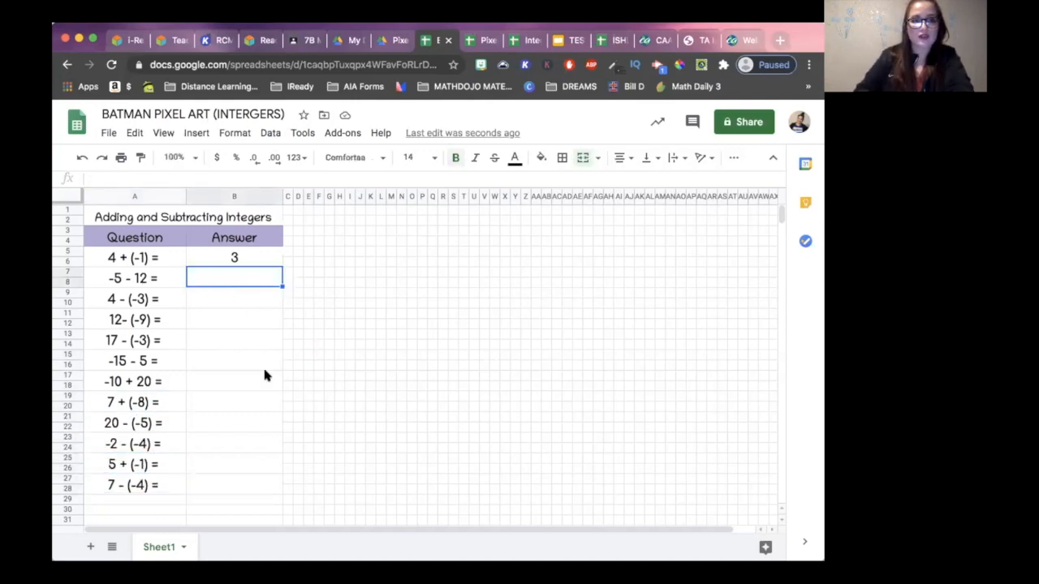
text(-17)
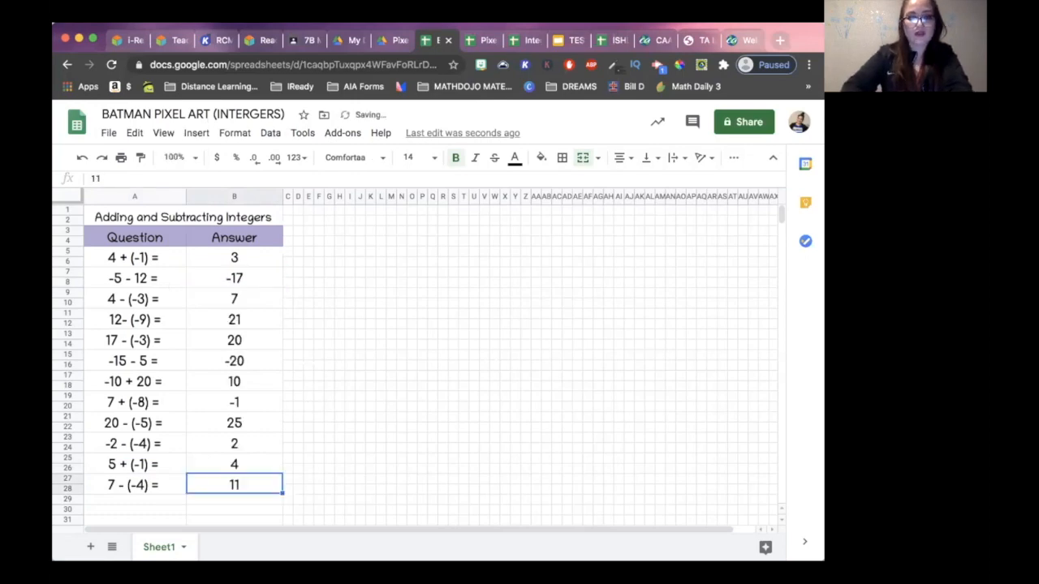
key(Down)
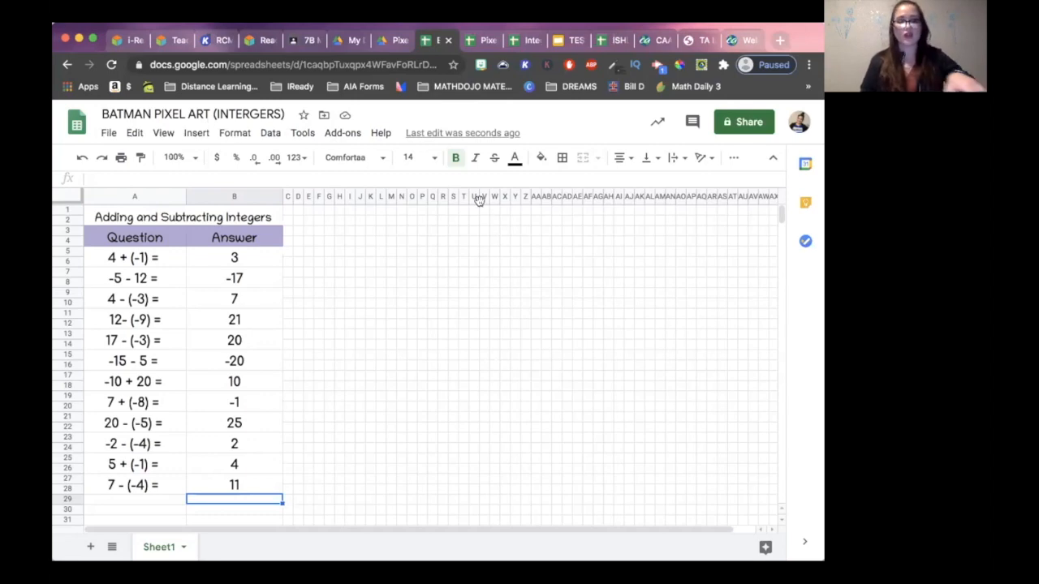
- Switch to the Pixel Art DESIGNS spreadsheet and look through its pixel art designs
click(477, 40)
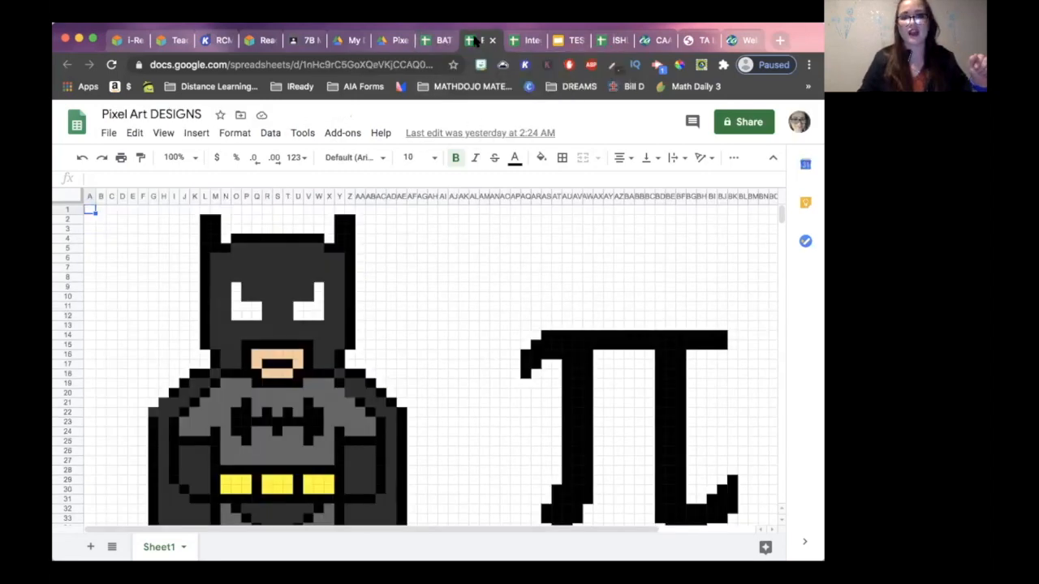
scroll(783, 215, down, 10)
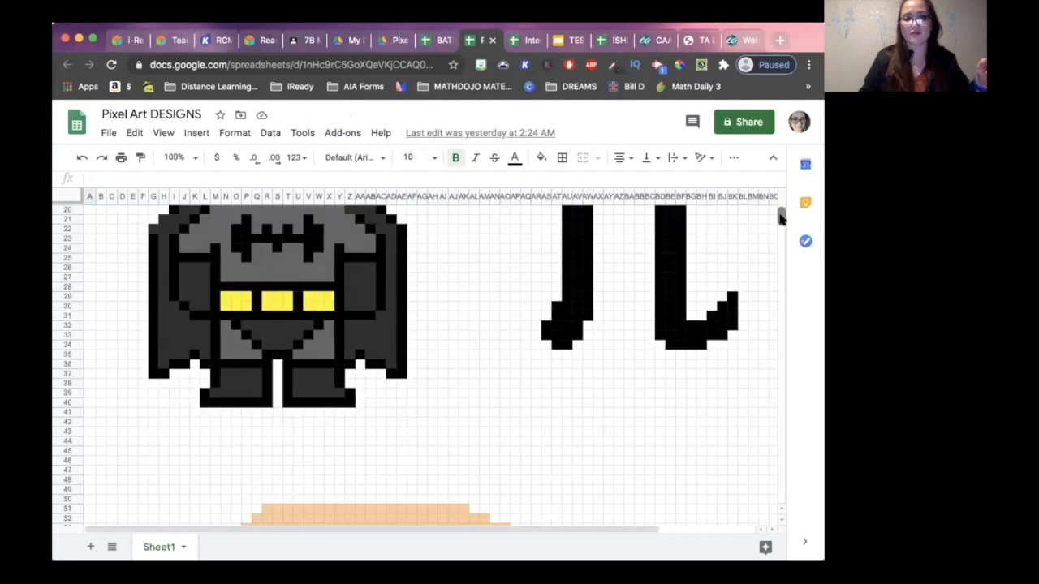
scroll(781, 214, up, 10)
scroll(781, 214, down, 10)
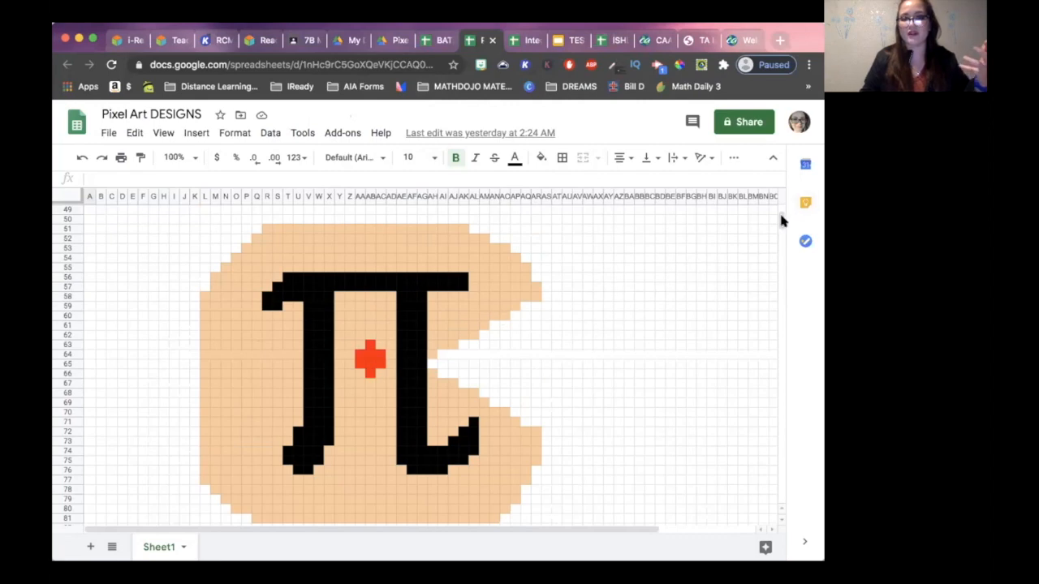
- Copy the Batman design in E1:AF40 of the Pixel Art DESIGNS spreadsheet and switch to the BATMAN PIXEL ART (INTERGERS) spreadsheet
scroll(781, 219, up, 5)
scroll(781, 216, up, 8)
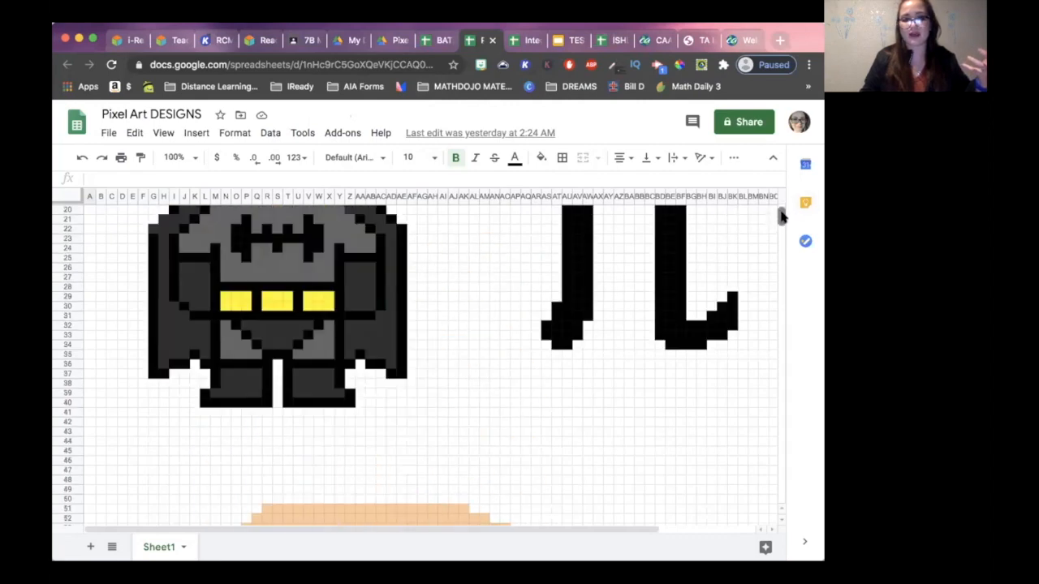
scroll(777, 215, down, 1)
scroll(777, 218, up, 2)
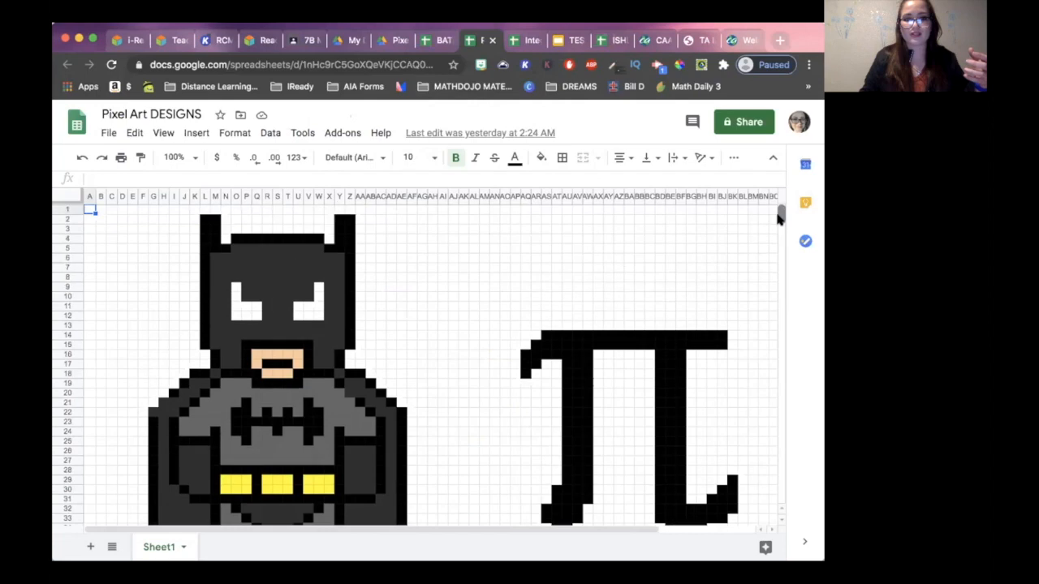
mouse_move(136, 210)
mouse_down()
mouse_move(244, 438)
mouse_move(419, 512)
mouse_move(413, 492)
mouse_up()
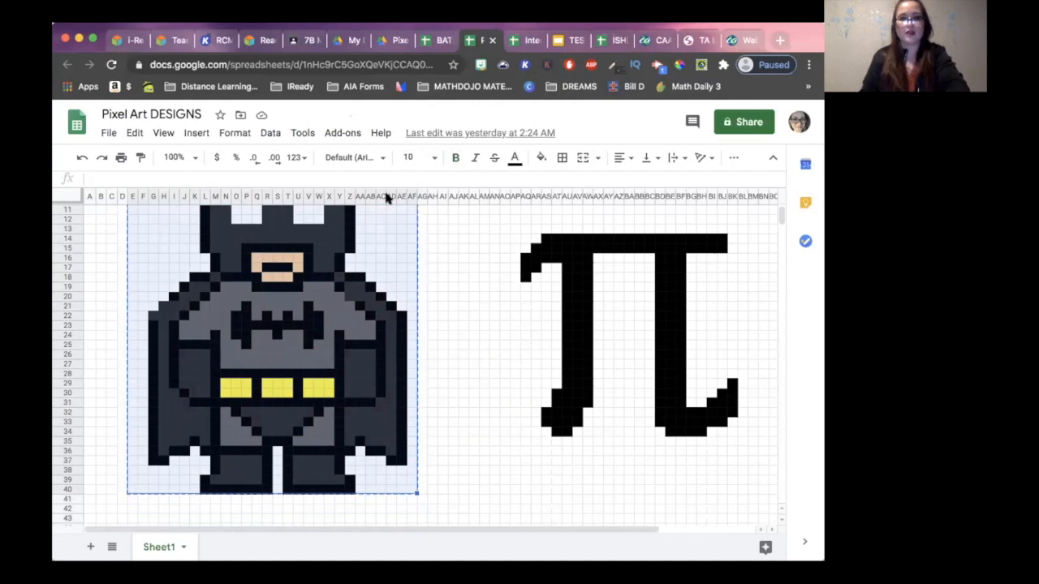
click(436, 40)
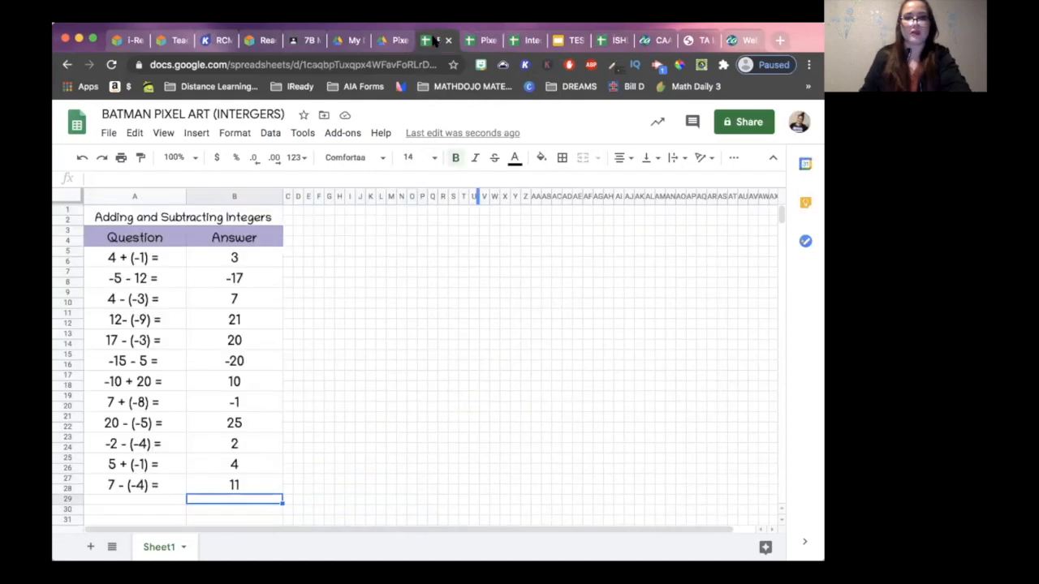
click(450, 212)
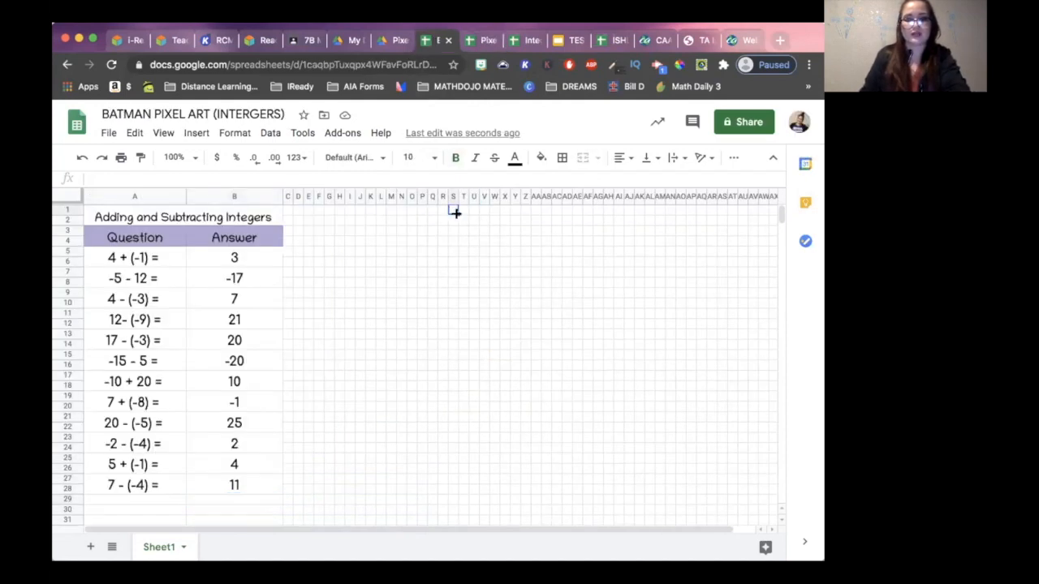
key(ctrl+v)
key(ctrl+z)
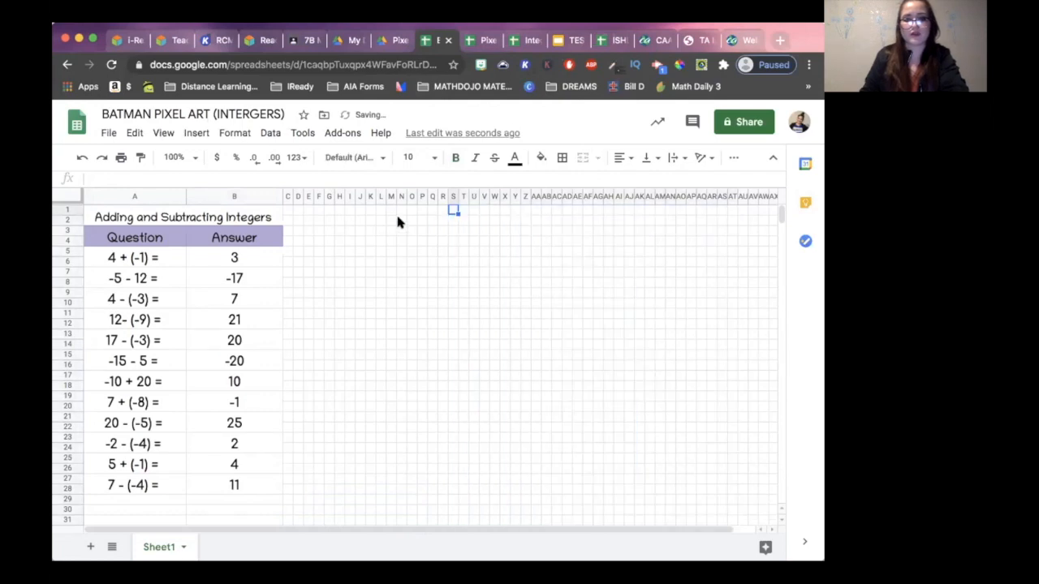
- Paste the copied Batman design into the grid beside the questions, starting at cell J1
click(360, 211)
key(ctrl+v)
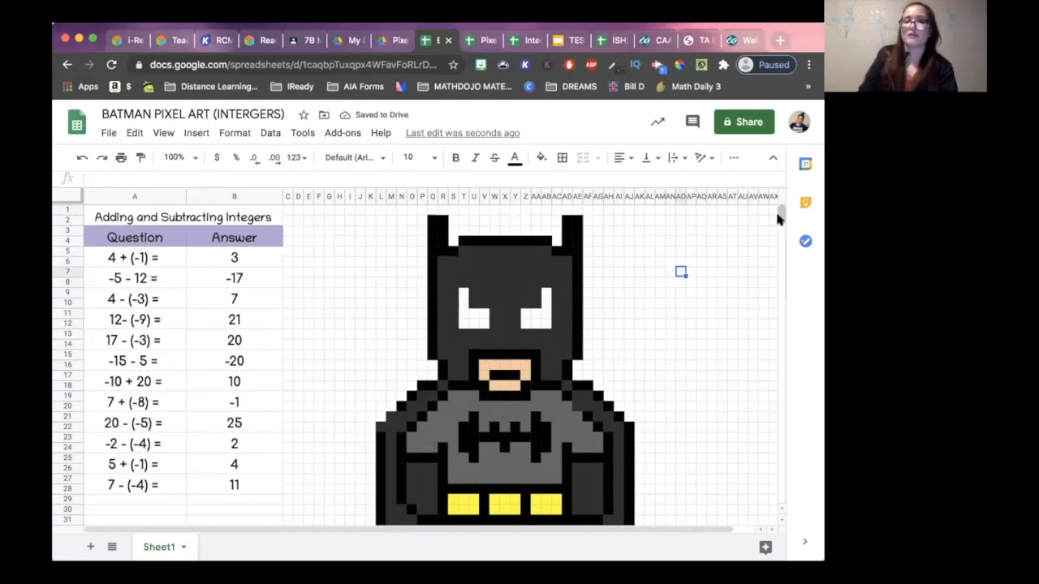
scroll(779, 219, down, 7)
drag(780, 219, 781, 212)
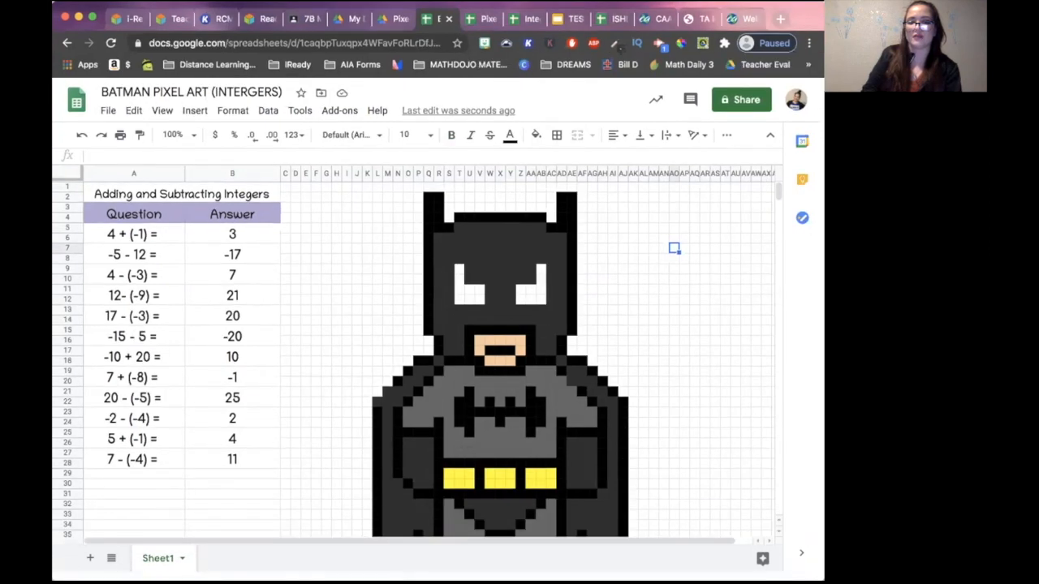
scroll(676, 366, down, 1)
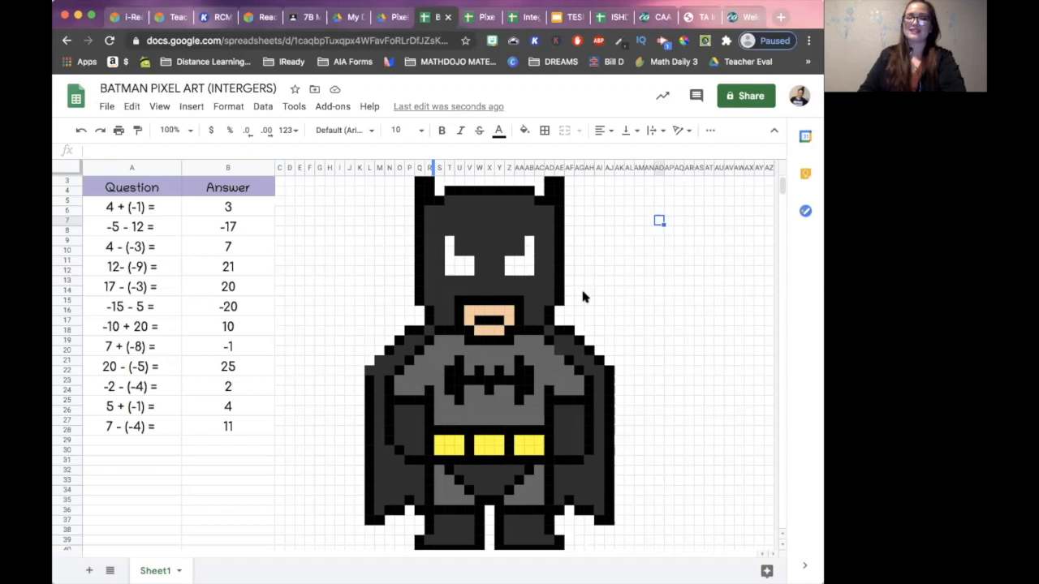
scroll(588, 332, up, 1)
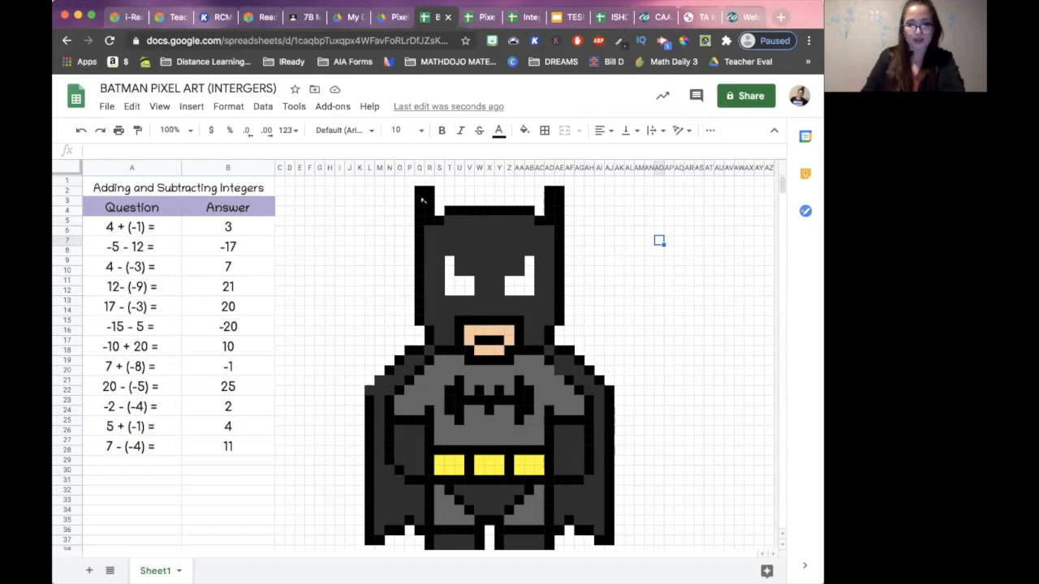
click(422, 193)
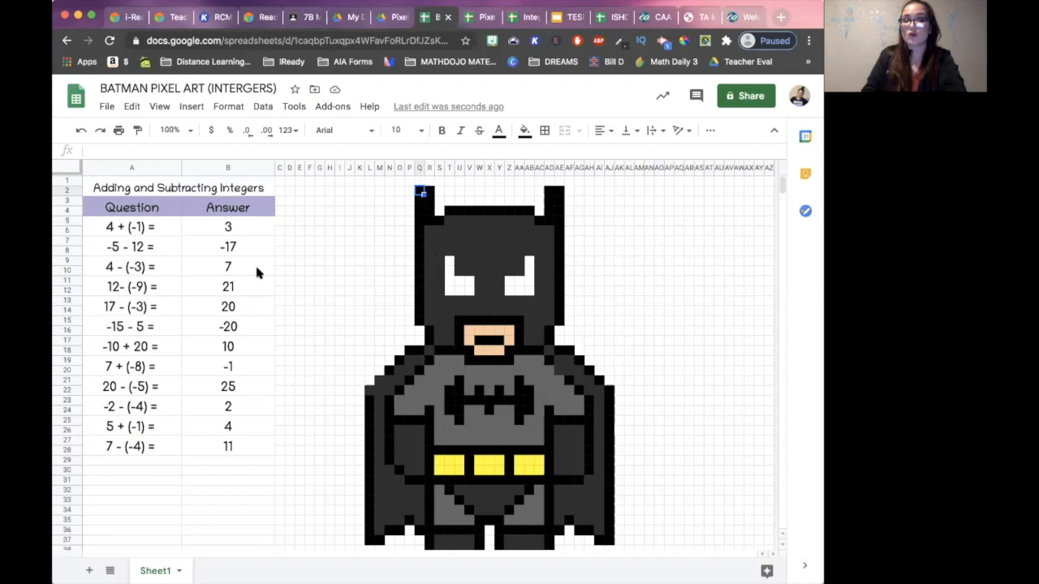
click(235, 228)
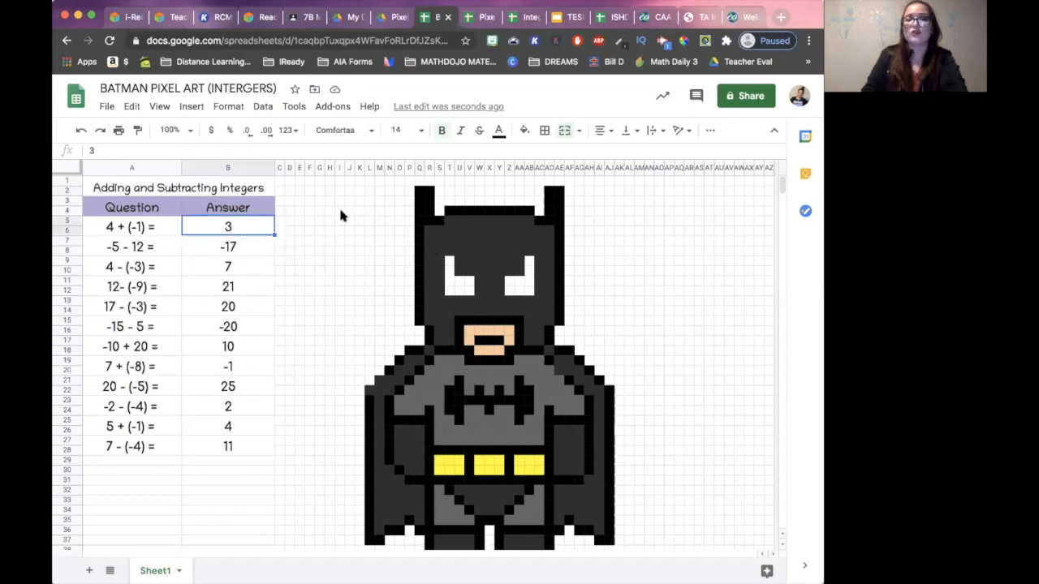
click(238, 243)
click(240, 226)
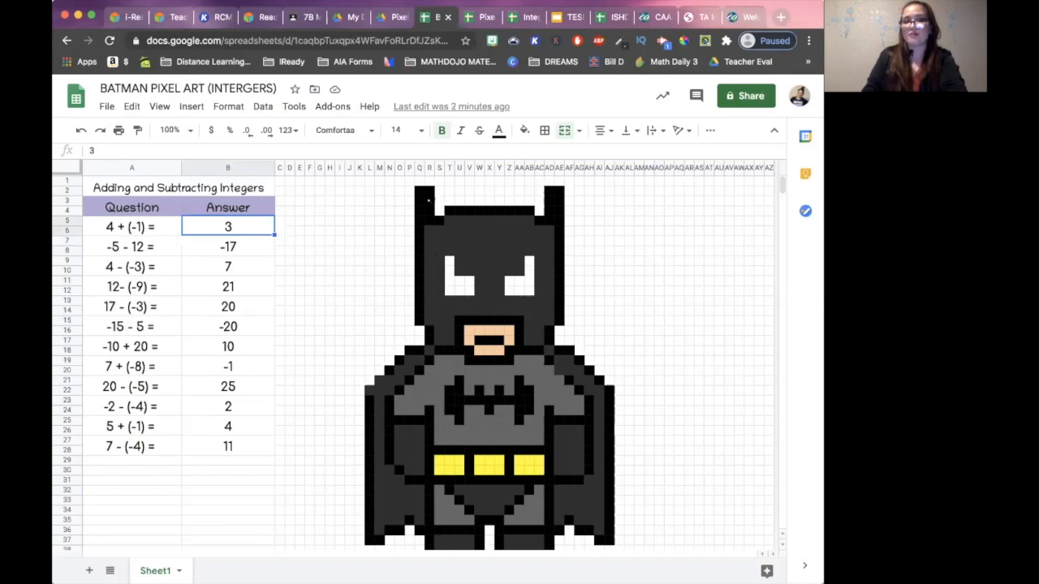
click(429, 191)
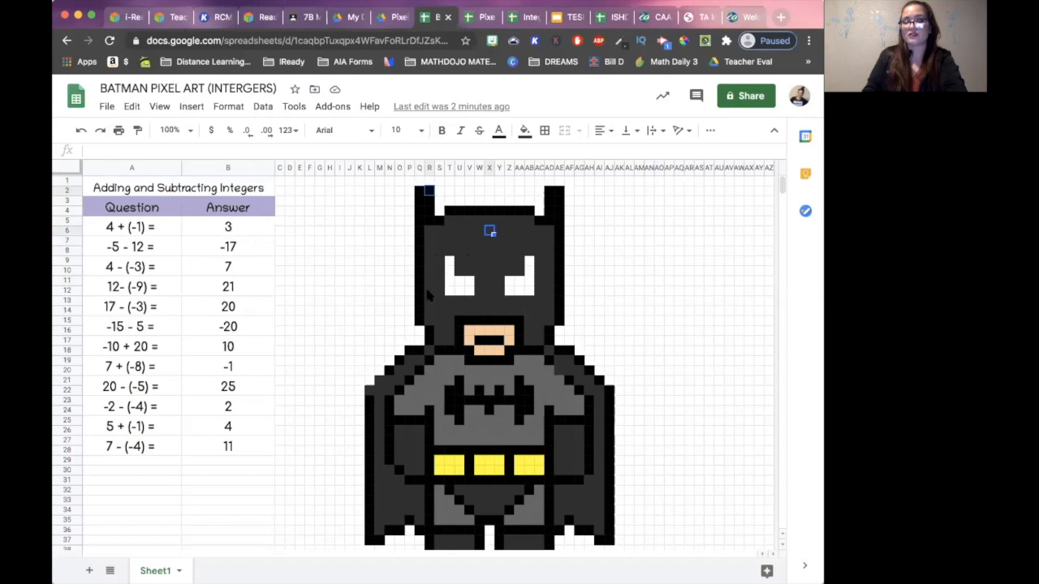
click(509, 242)
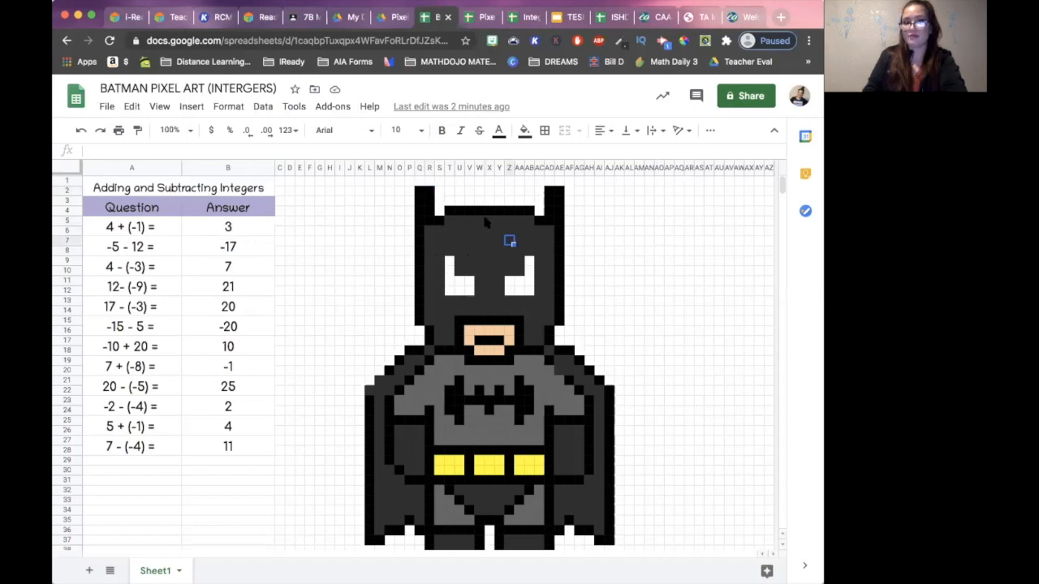
click(524, 131)
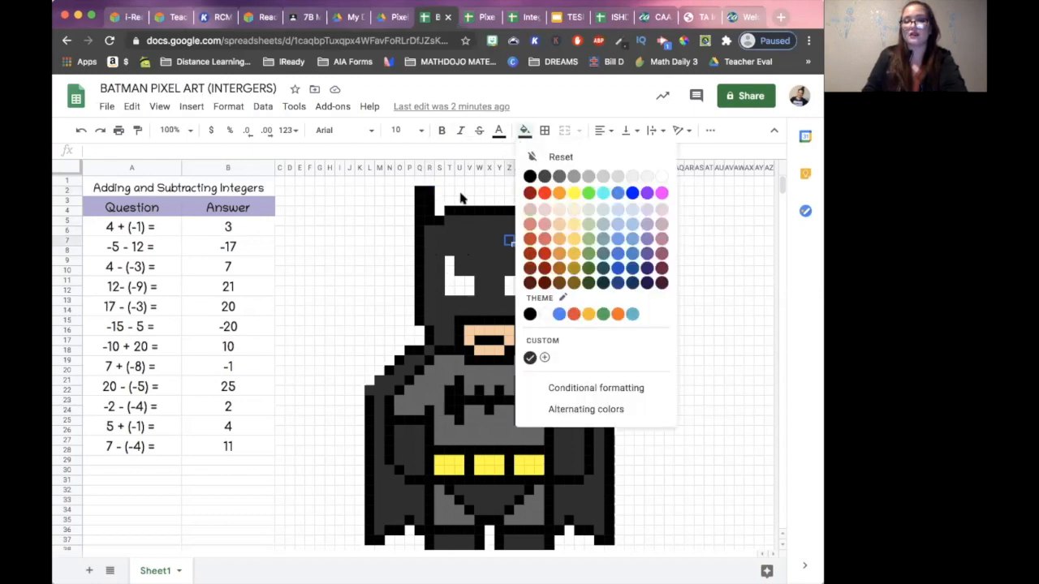
drag(399, 240, 400, 231)
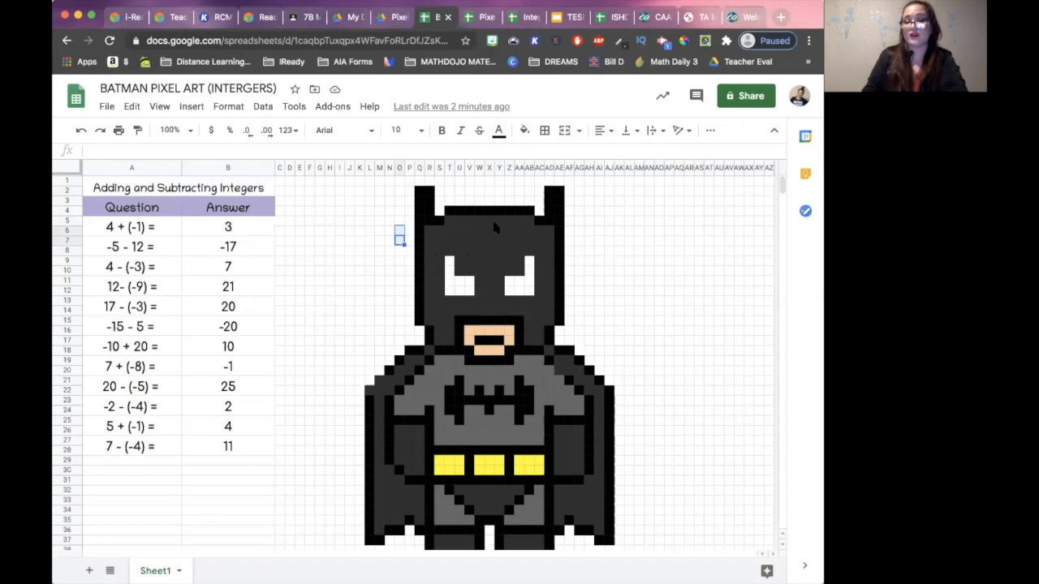
click(339, 261)
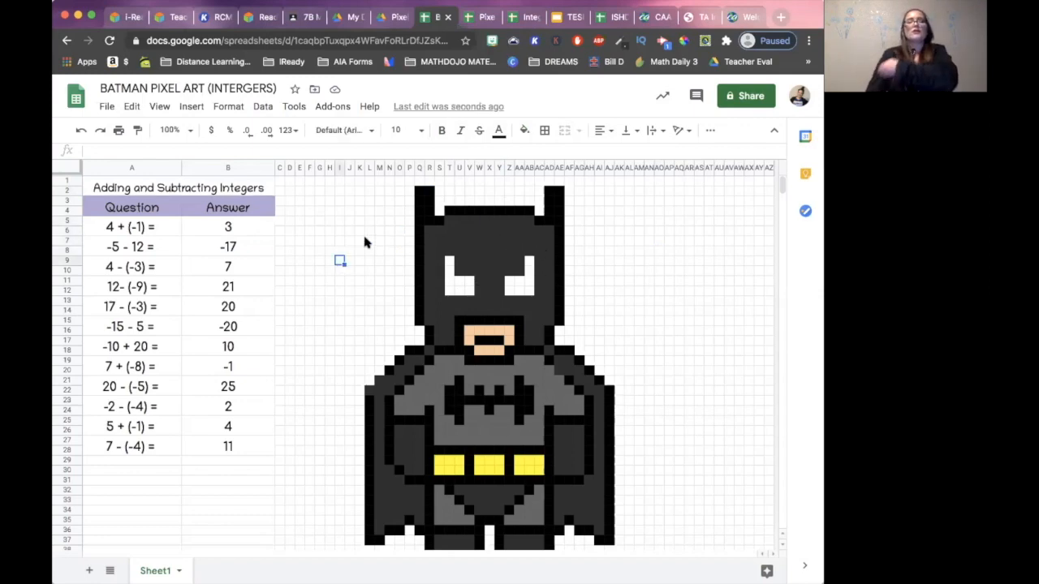
- Select the black cells of both Batman ears, Q2:R4 and AD2:AE4, together with the outer cape edges AJ22:AJ37 and L23:L37
click(419, 192)
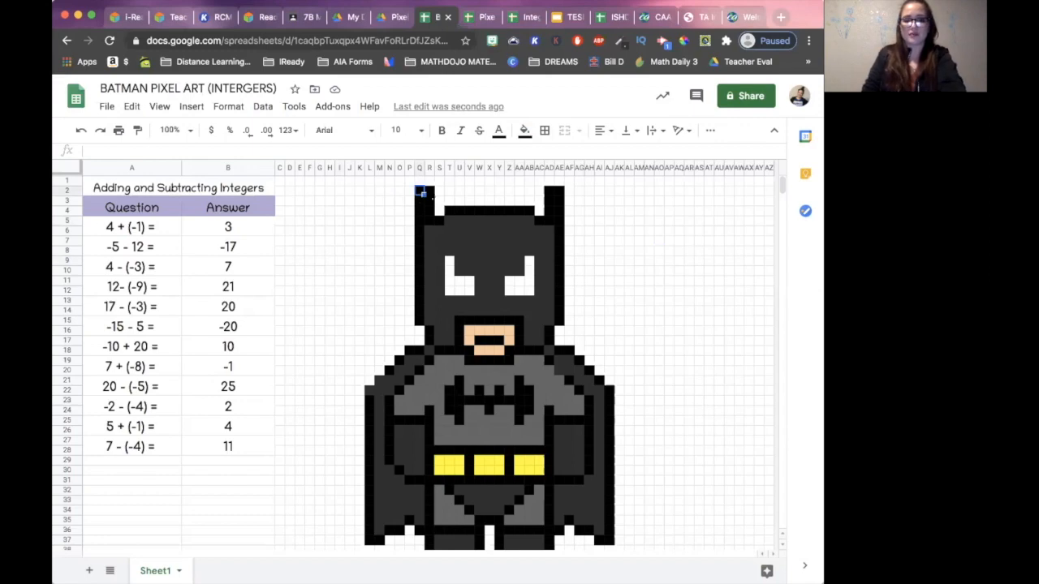
drag(422, 192, 433, 212)
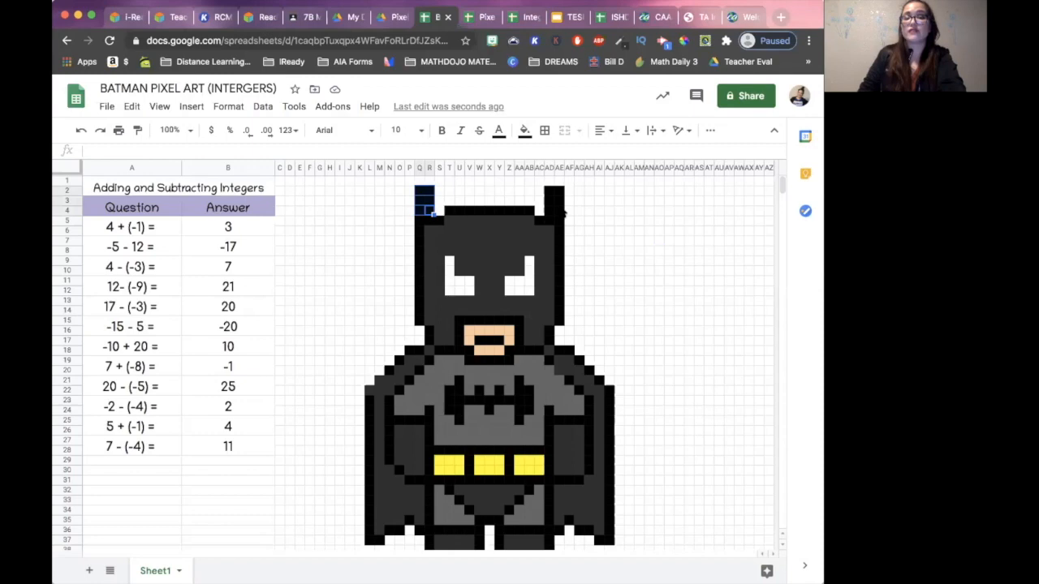
mouse_move(549, 191)
mouse_down()
mouse_move(562, 208)
mouse_move(552, 203)
mouse_up()
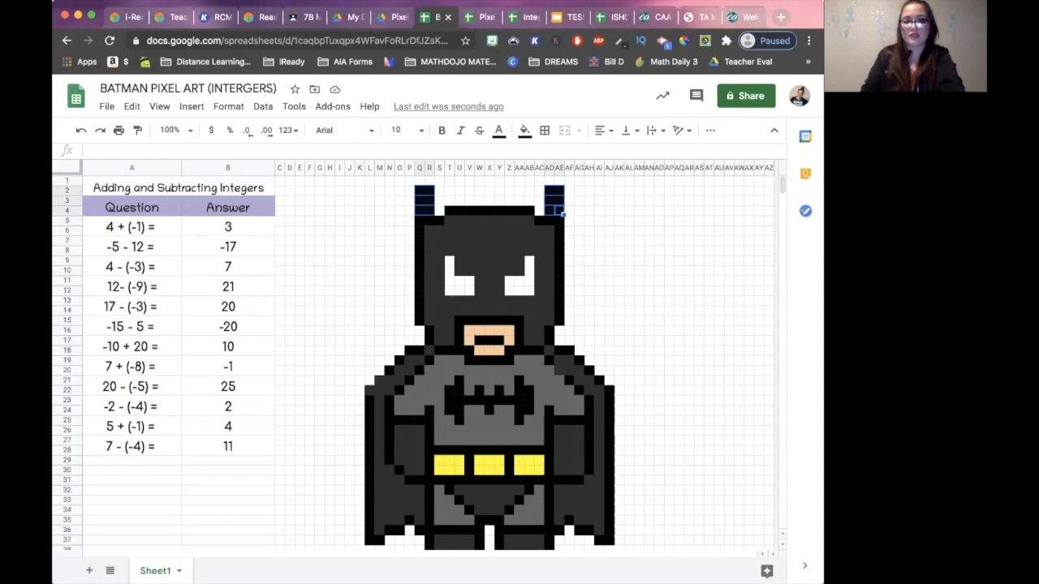
drag(609, 391, 610, 543)
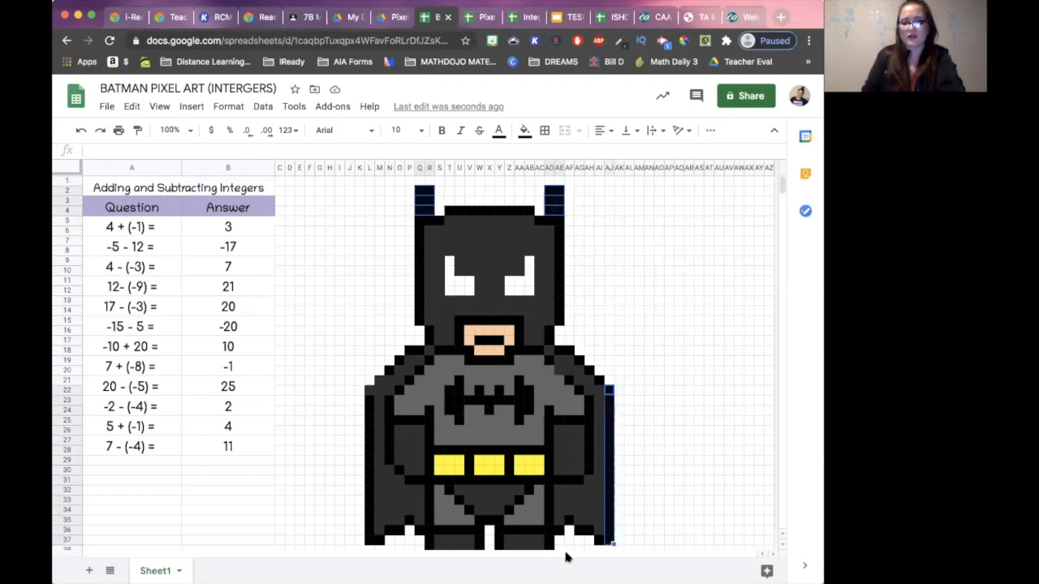
click(370, 399)
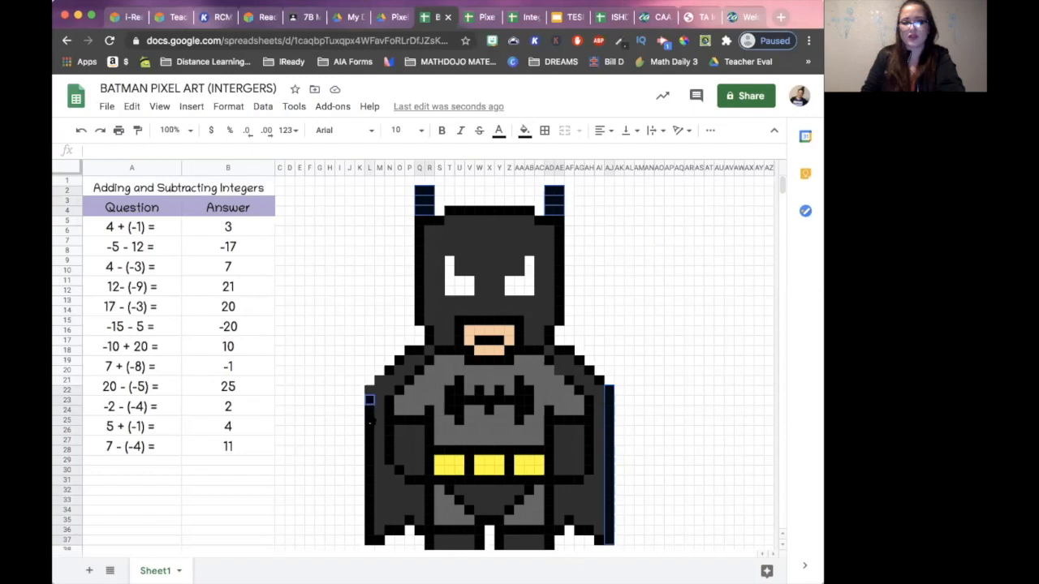
drag(371, 544, 371, 543)
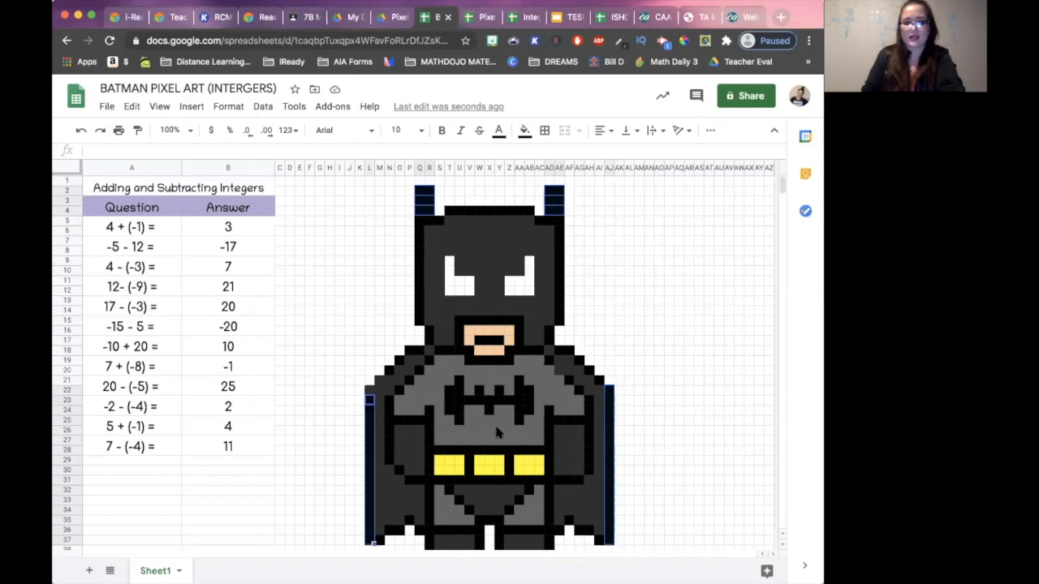
- Add the black emblem row T23:AB23, belt dividers V28:V30 and Z28:Z30, and mouth-area cells U15:AA15, V19:Z19 and W17:Y17 to the selection
drag(450, 400, 533, 402)
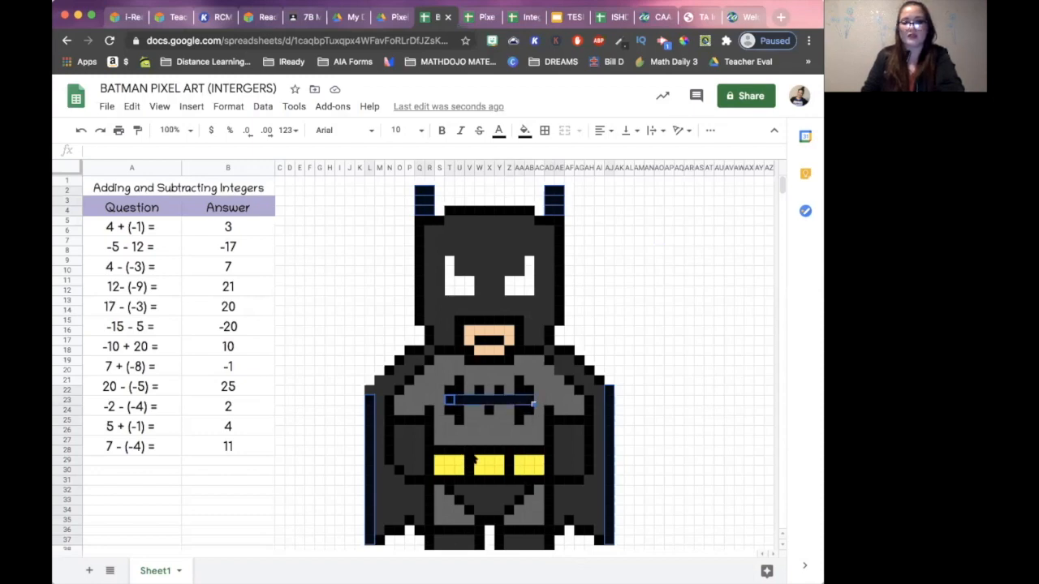
drag(469, 450, 469, 471)
drag(510, 449, 511, 467)
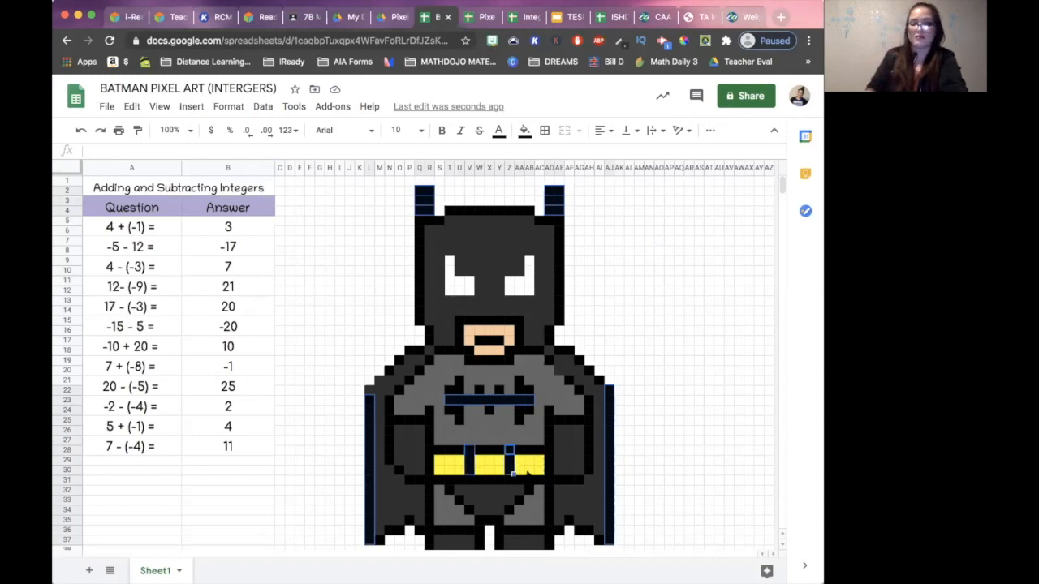
drag(459, 320, 519, 321)
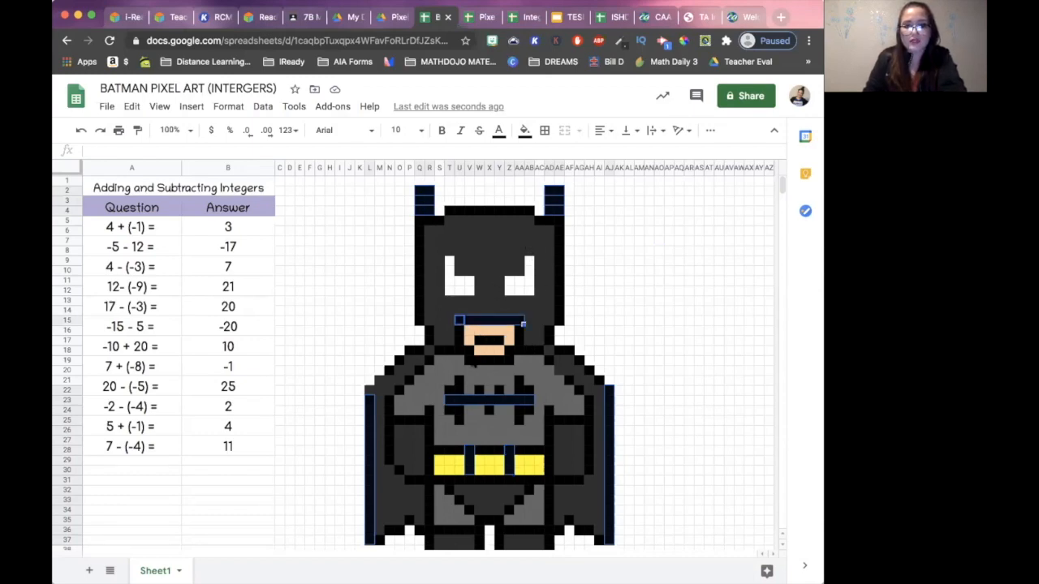
drag(469, 359, 504, 347)
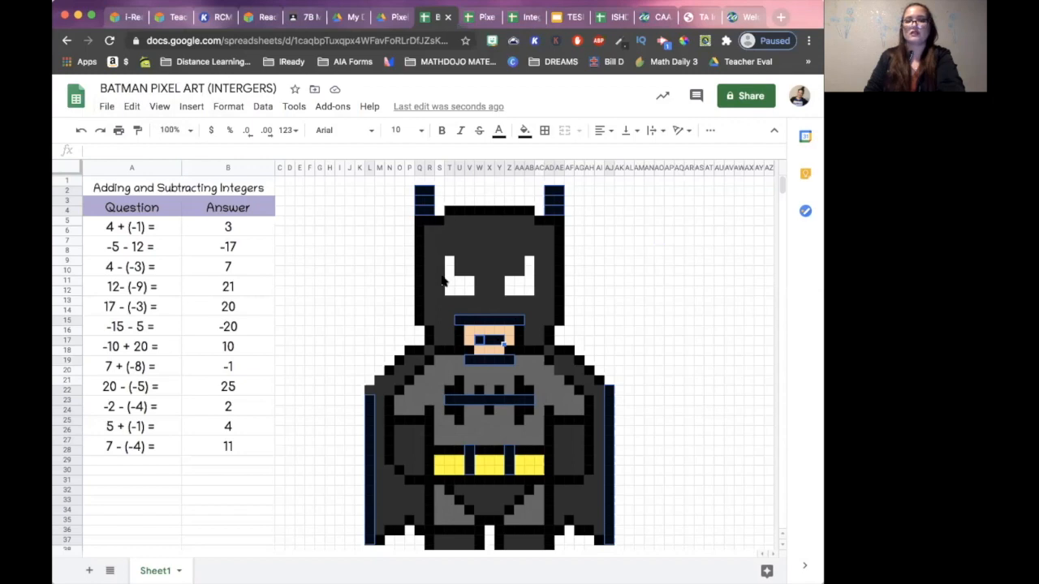
- Start a conditional formatting rule for the selected black cells and review the list of ranges it applies to
click(221, 107)
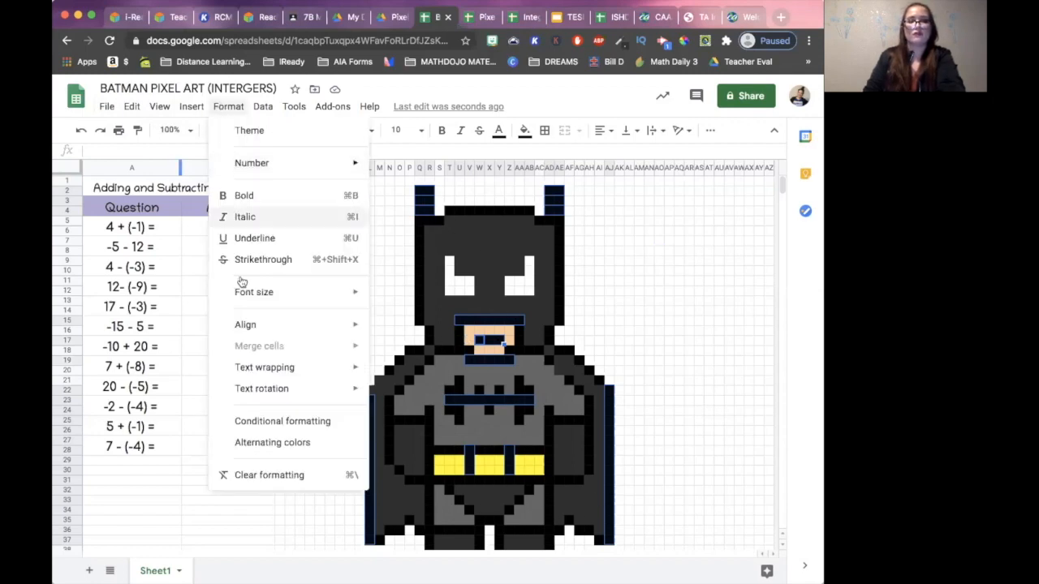
click(276, 421)
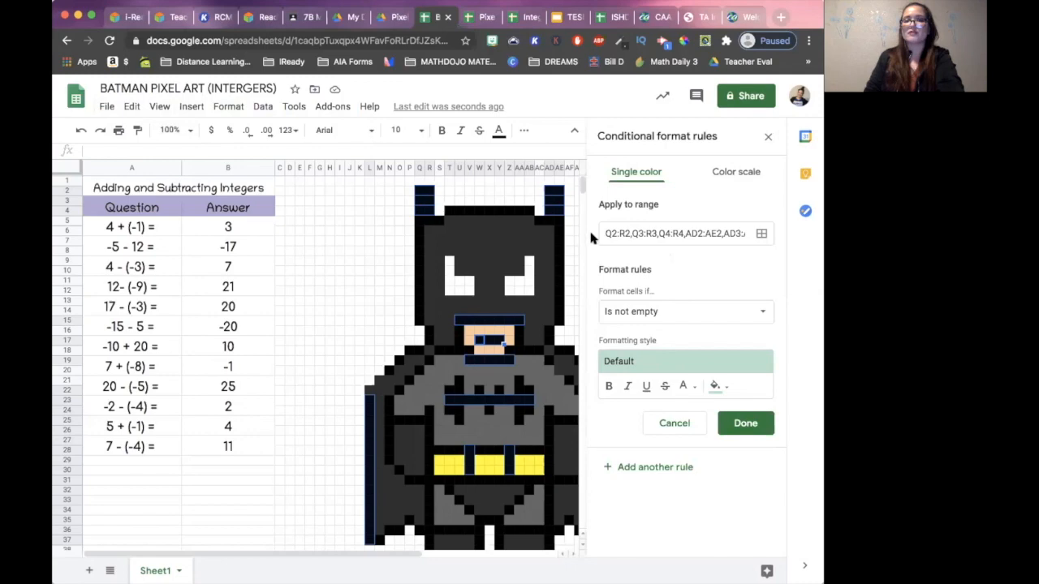
click(762, 234)
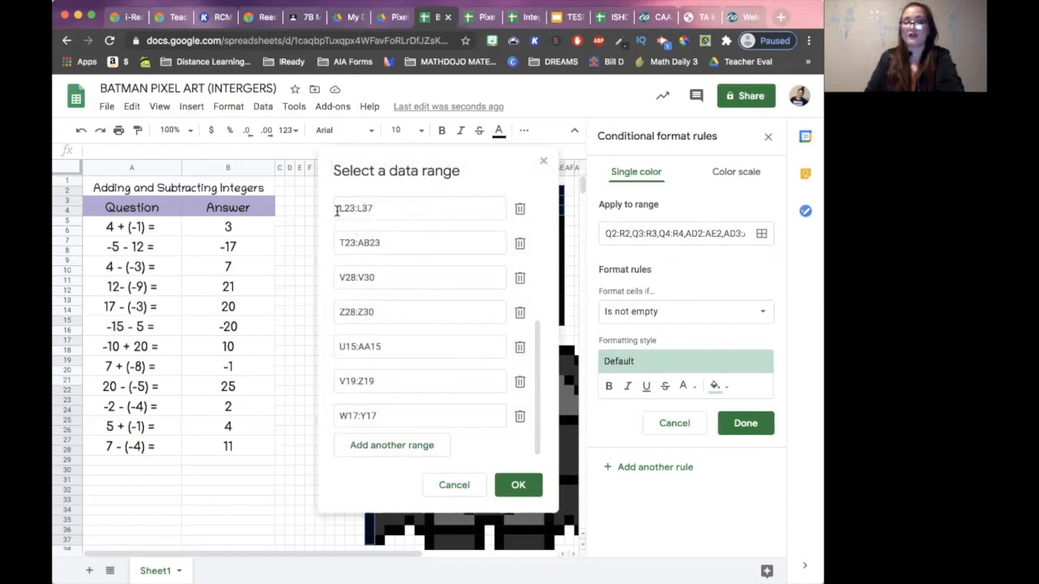
click(460, 491)
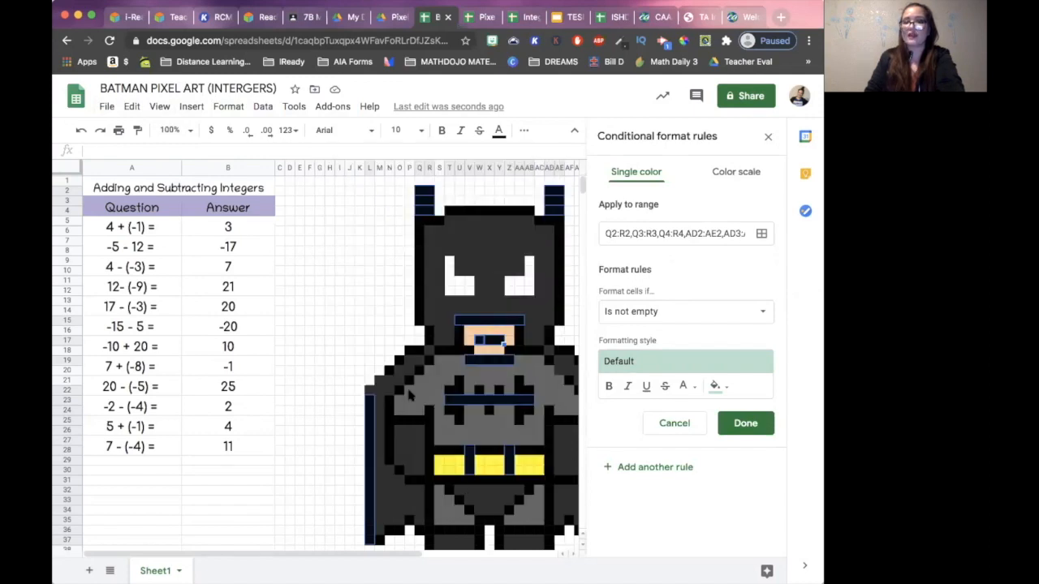
- Set the rule's condition for the black cells to the custom formula =$B$5=3
click(646, 318)
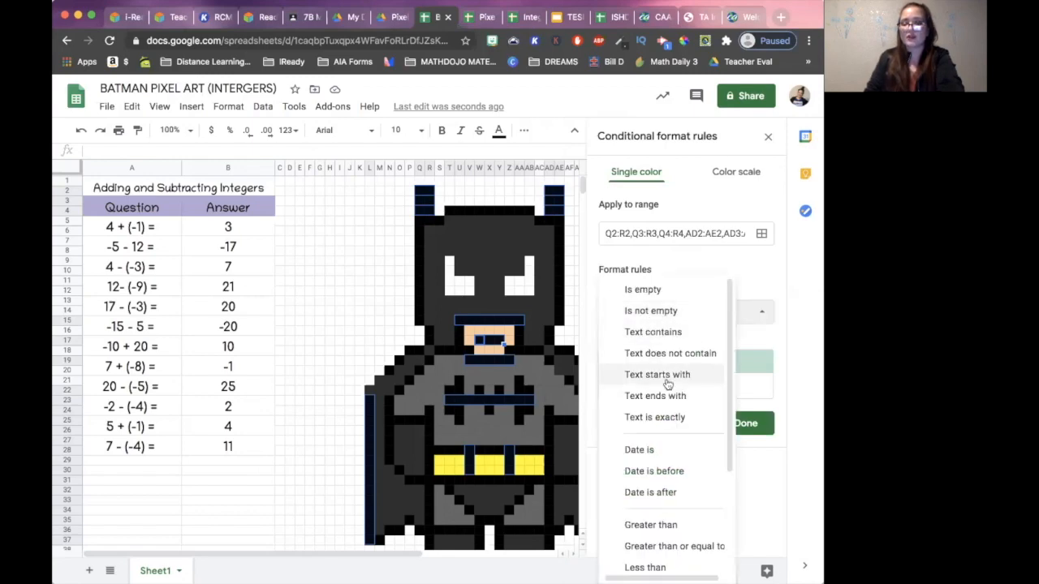
scroll(650, 438, down, 3)
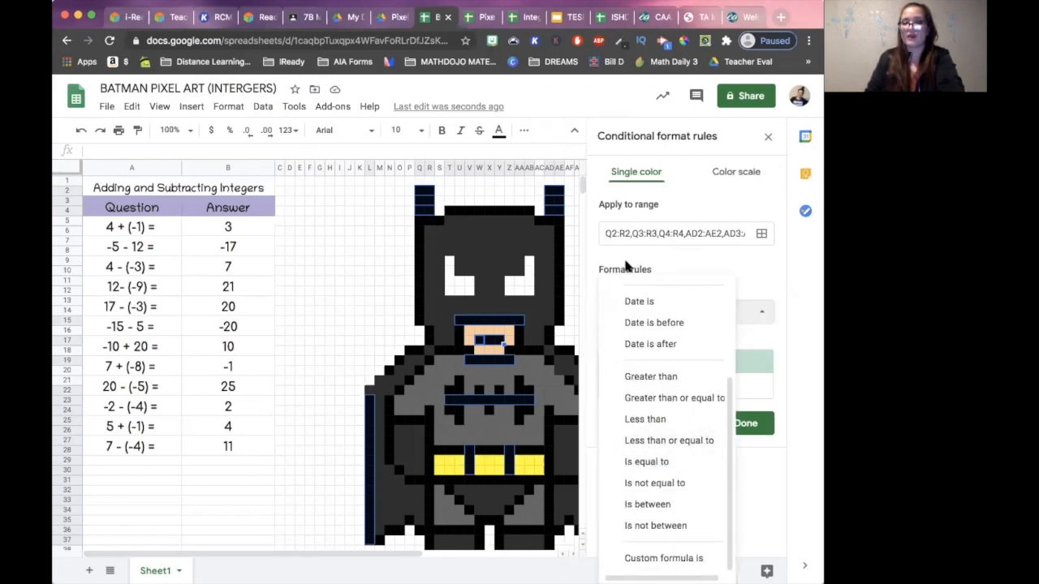
click(667, 559)
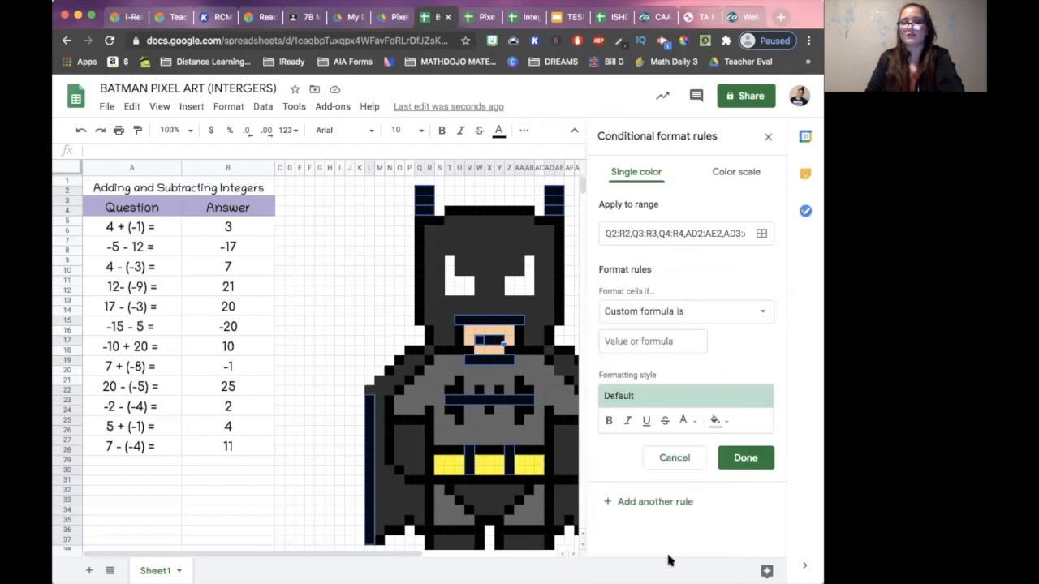
click(626, 342)
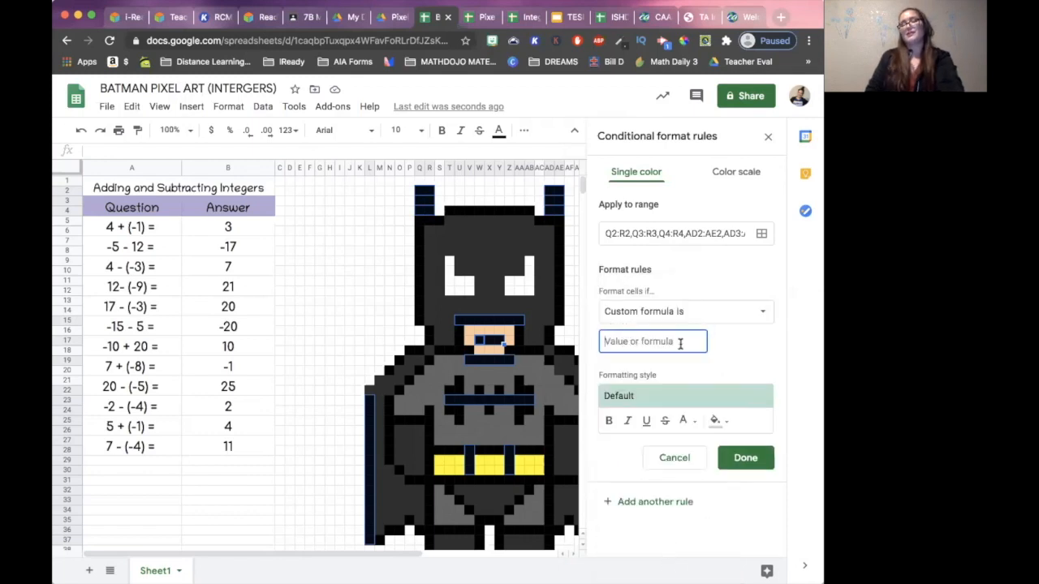
text(=)
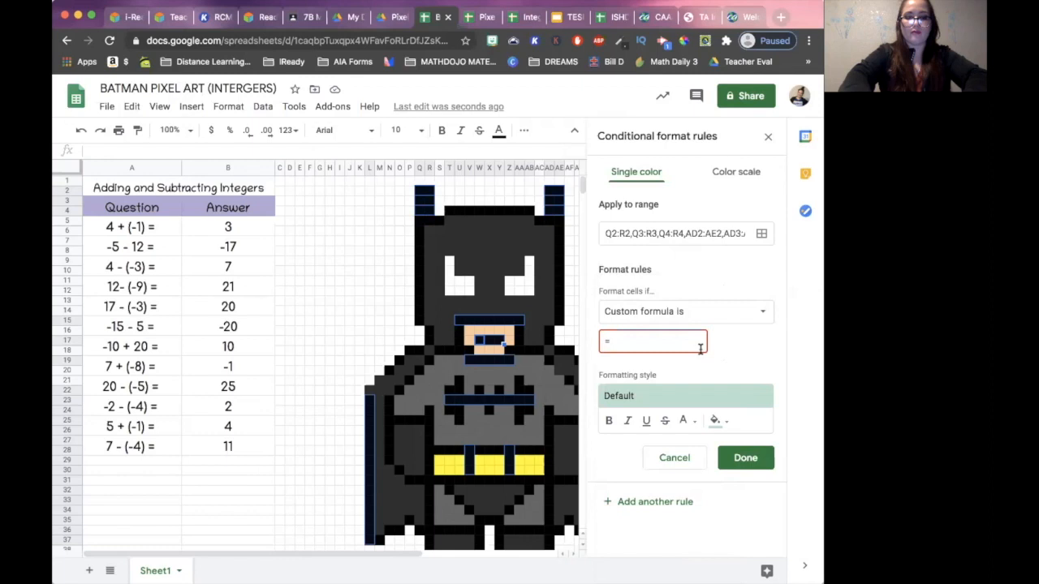
text($B$)
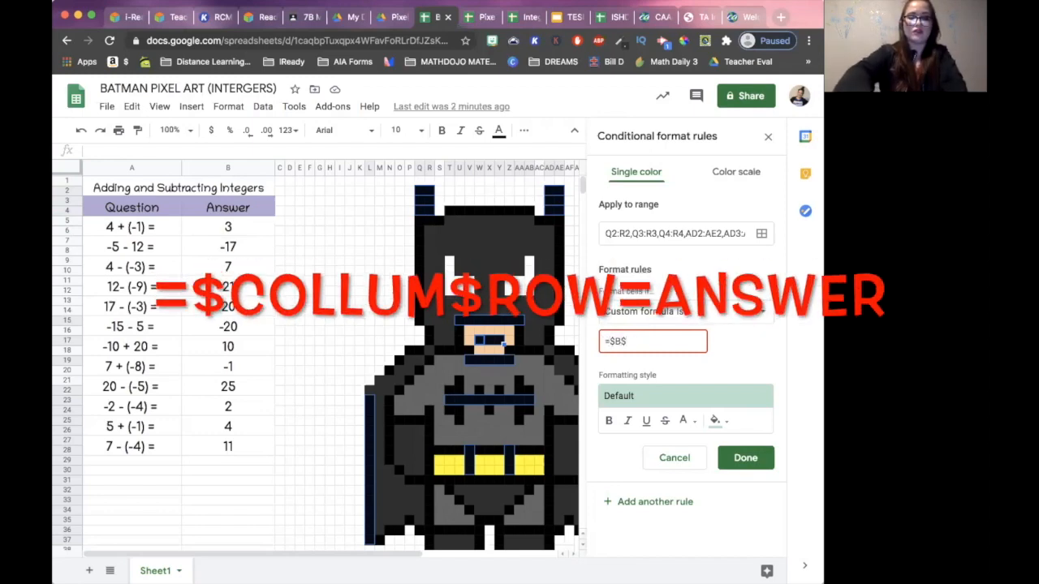
text(=3)
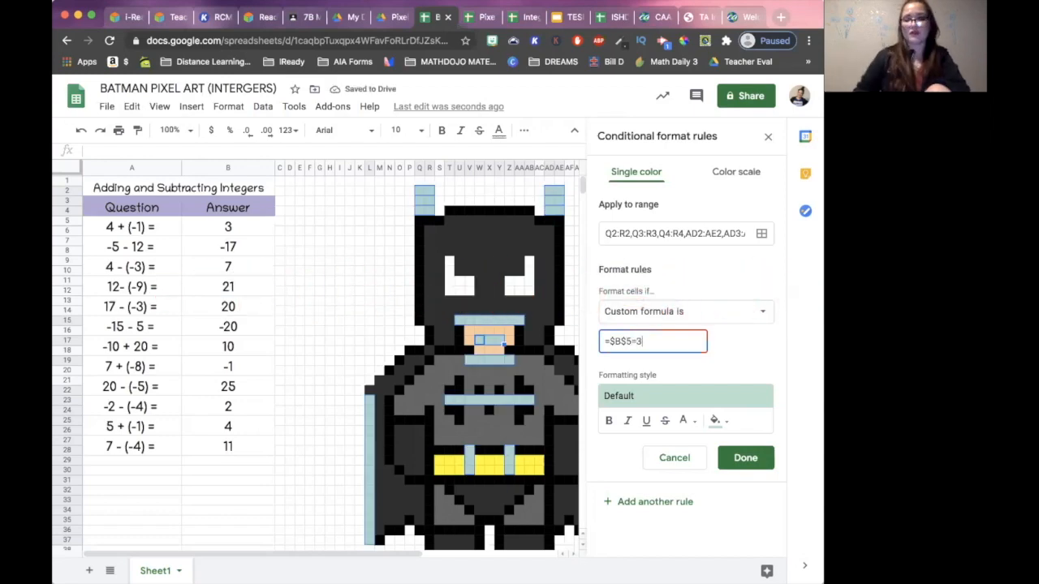
- Give the =$B$5=3 rule a black fill and save it
click(715, 420)
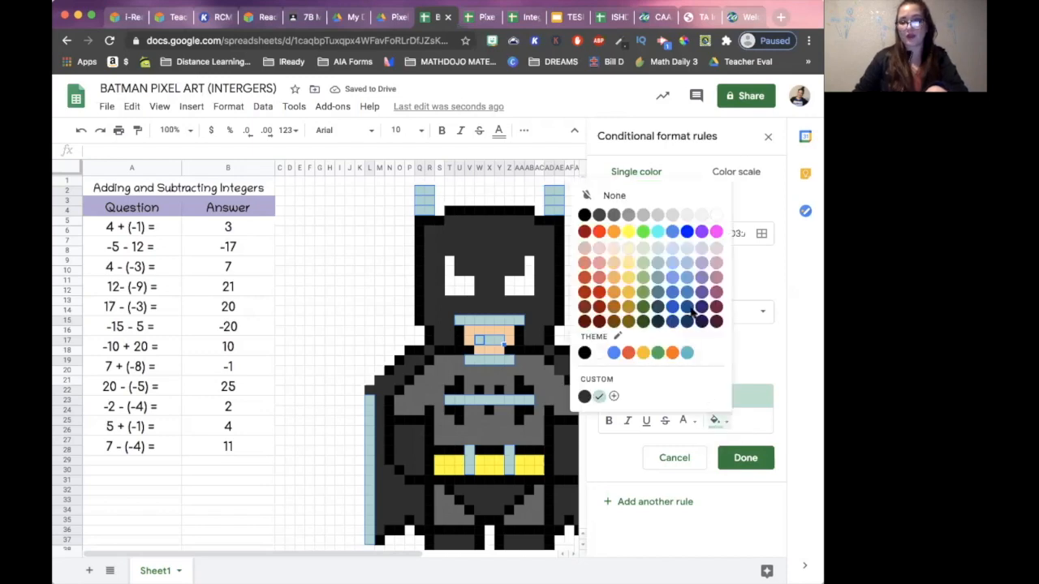
click(584, 215)
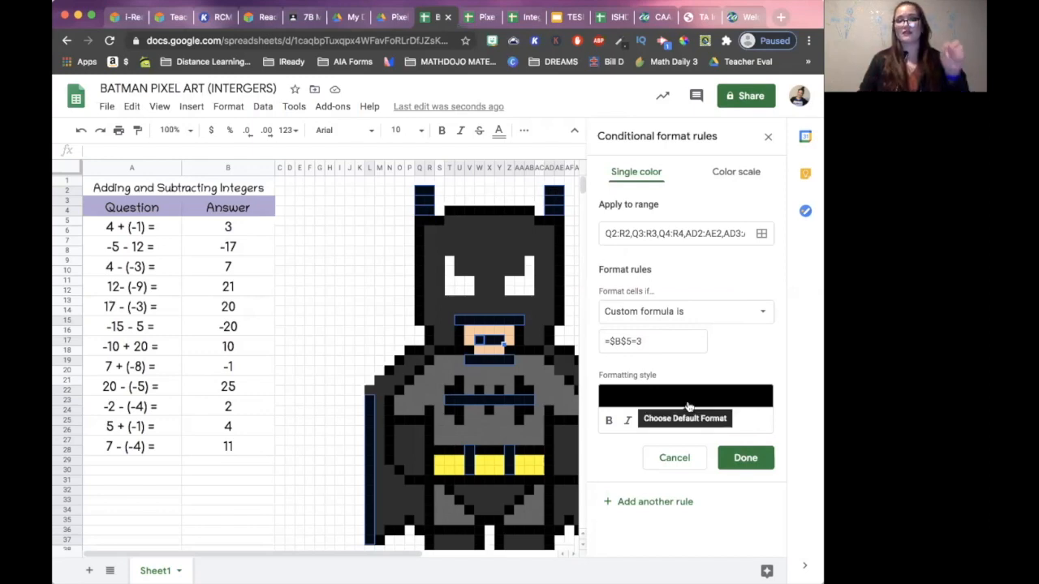
click(763, 459)
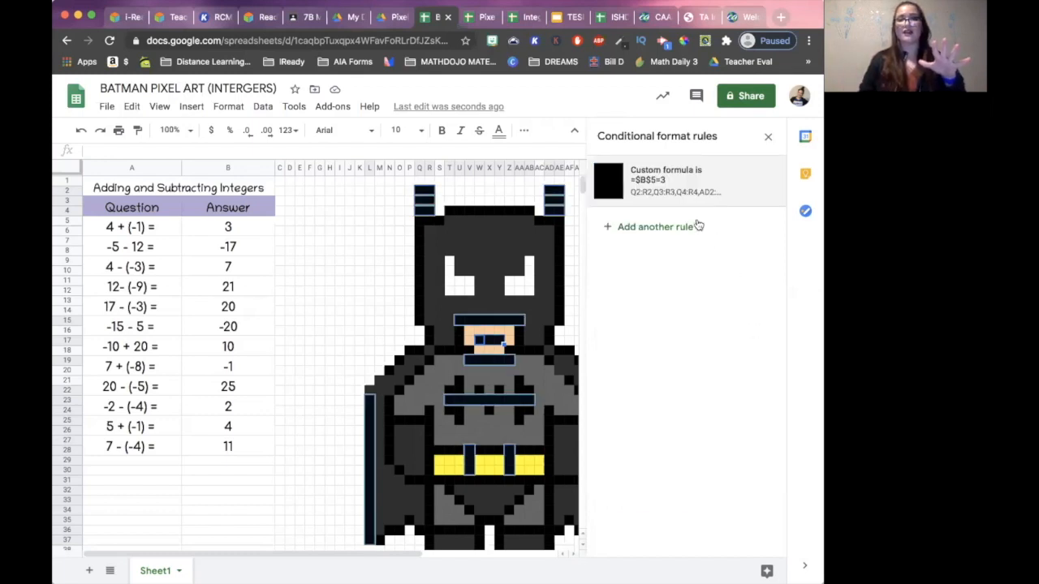
- Reset the selected black cells' own fill colour and clear the answer to 4 + (-1) in B5
click(522, 131)
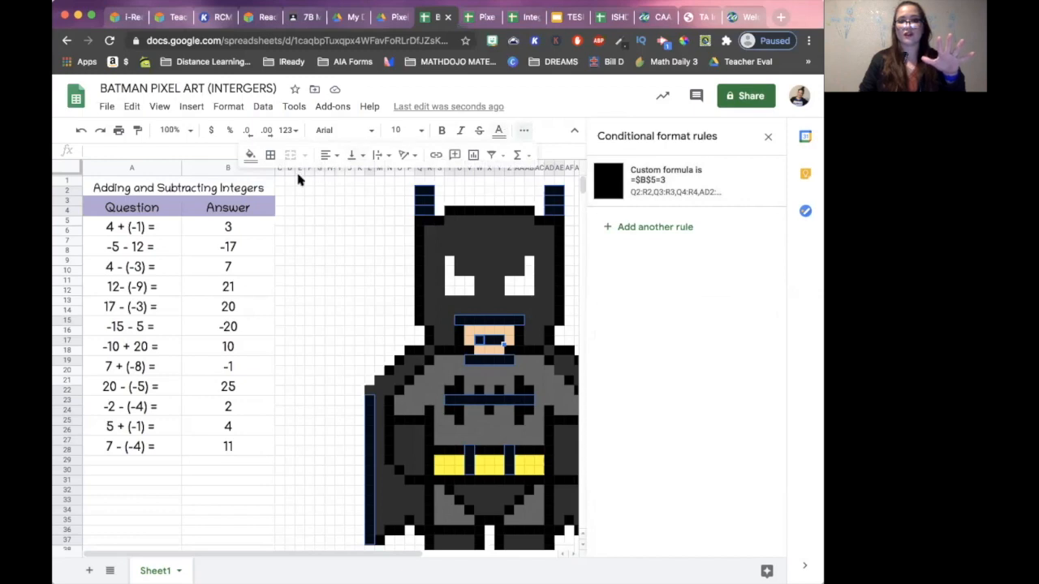
click(249, 156)
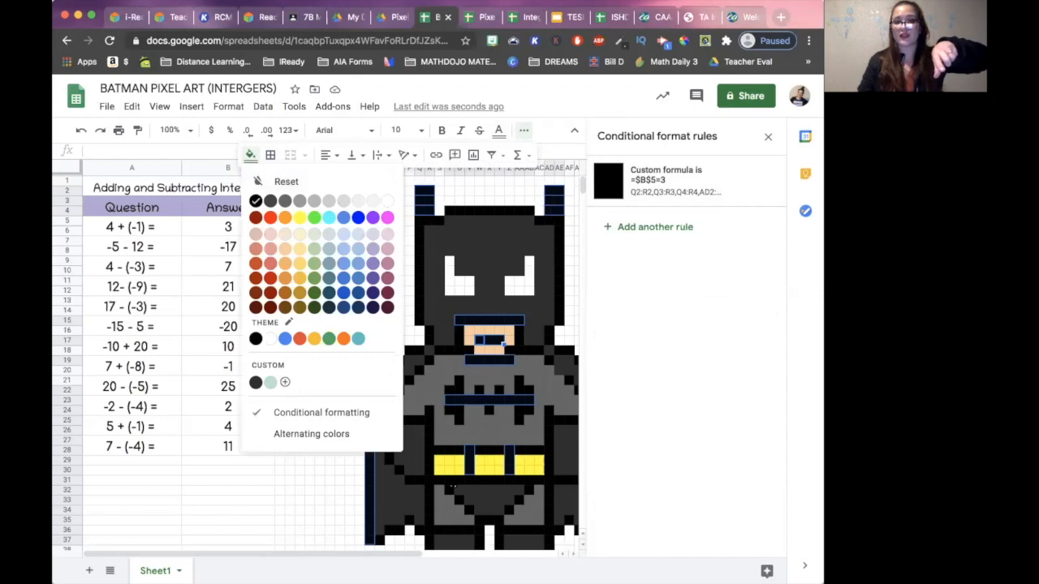
click(297, 180)
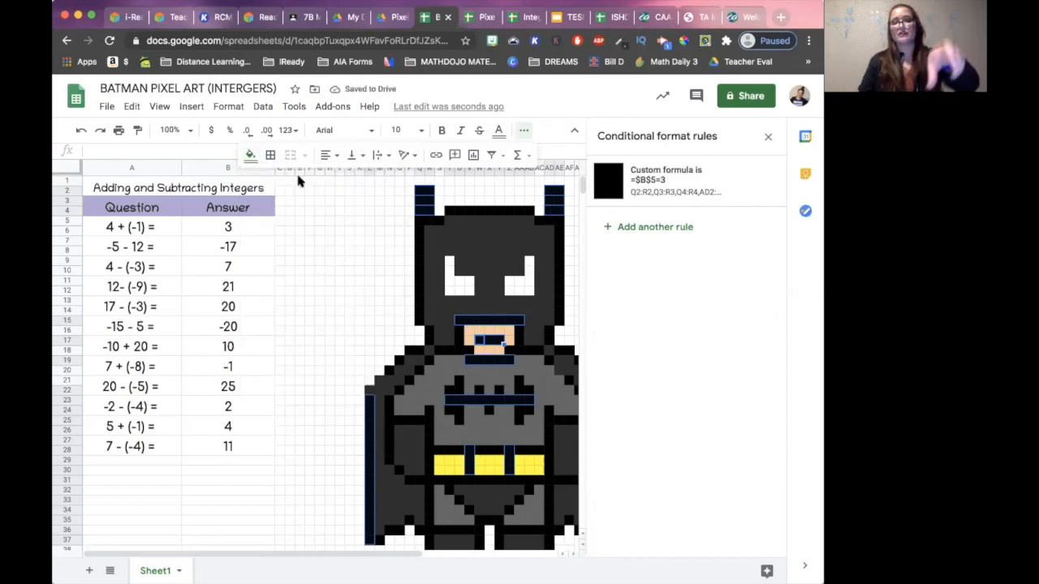
click(228, 228)
key(Delete)
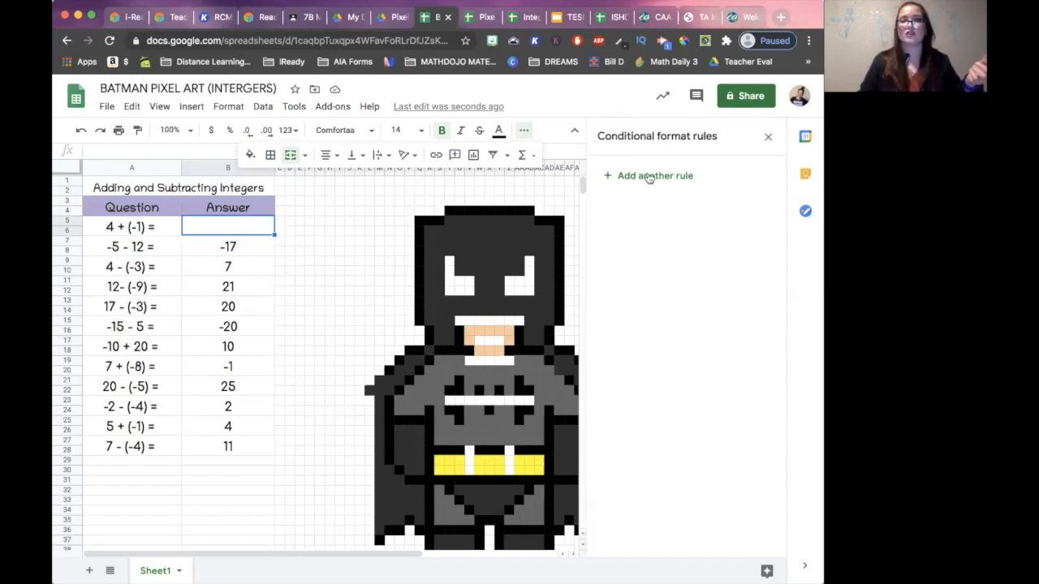
- Select the three yellow belt sections, S29:U30, W29:Y30 and AA29:AC30
click(234, 247)
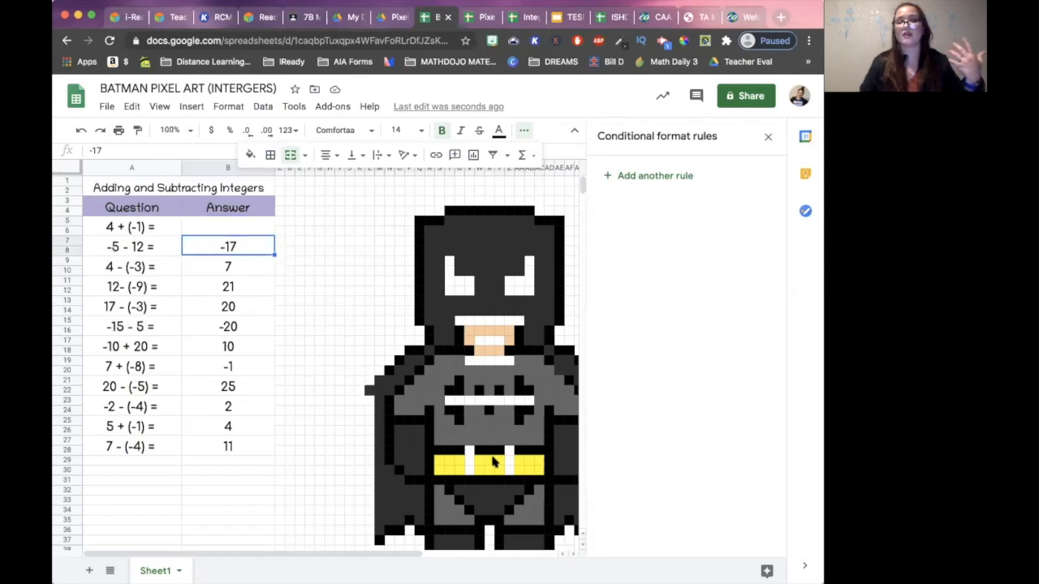
click(430, 460)
drag(440, 461, 460, 469)
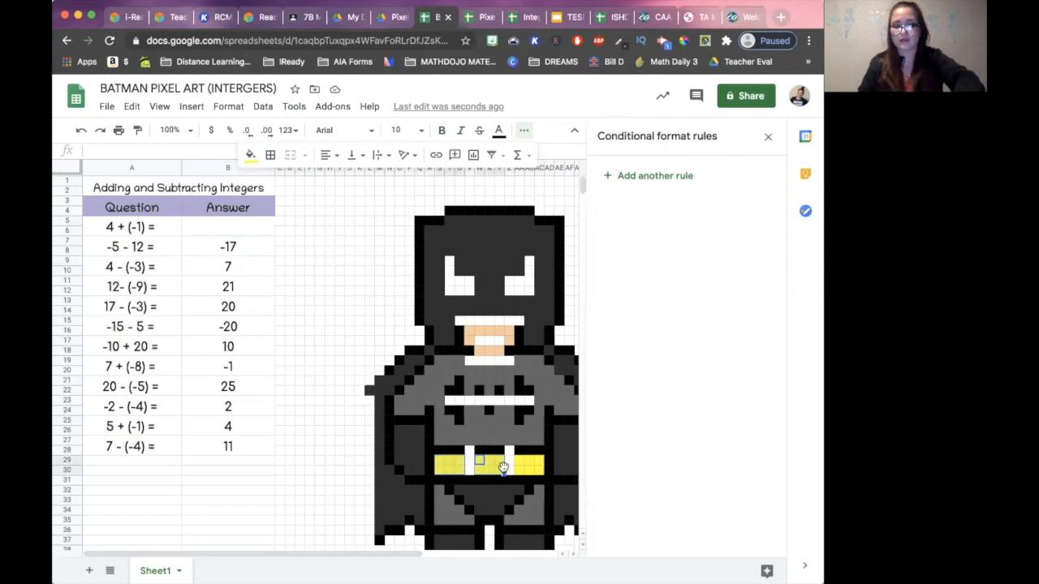
click(519, 460)
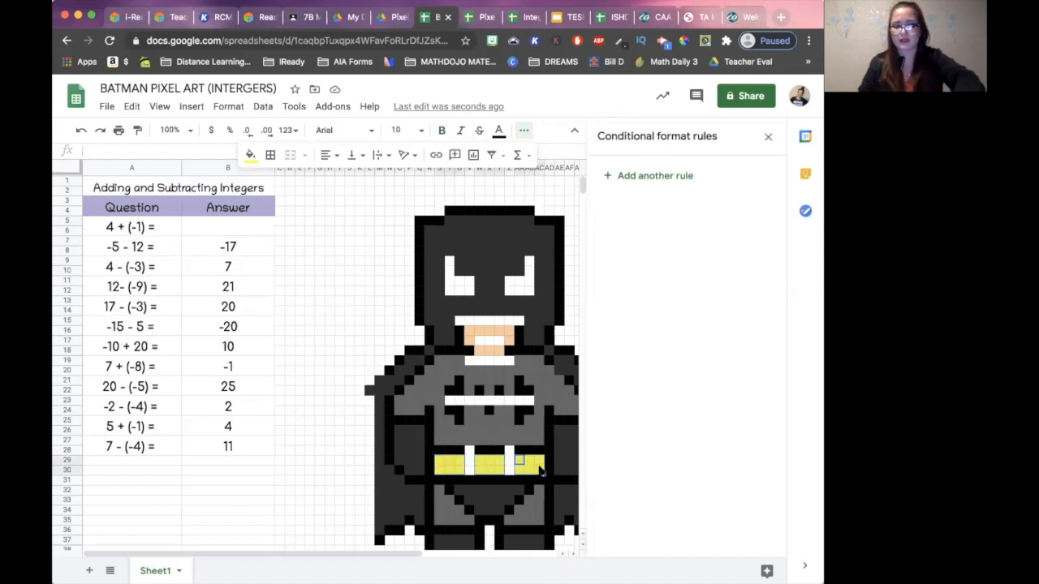
- Add a conditional formatting rule for the yellow belt cells with the custom formula =$B$7=-17
click(616, 176)
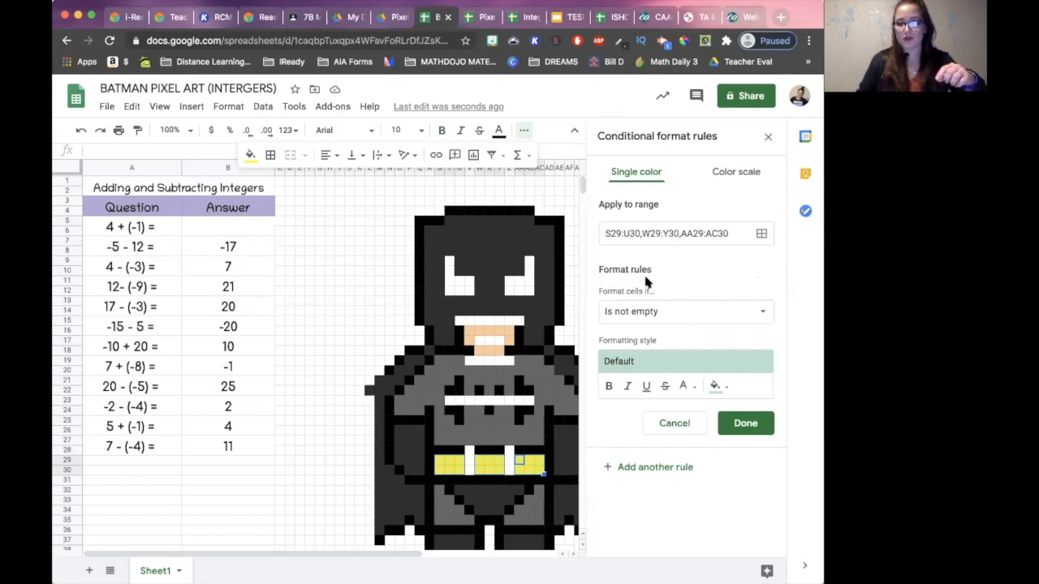
click(640, 314)
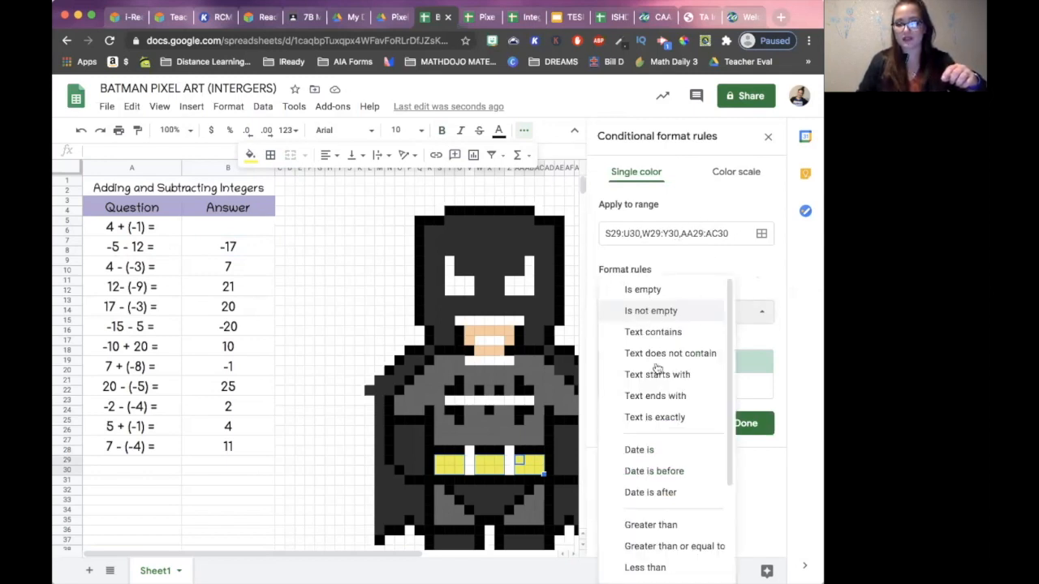
scroll(659, 372, down, 2)
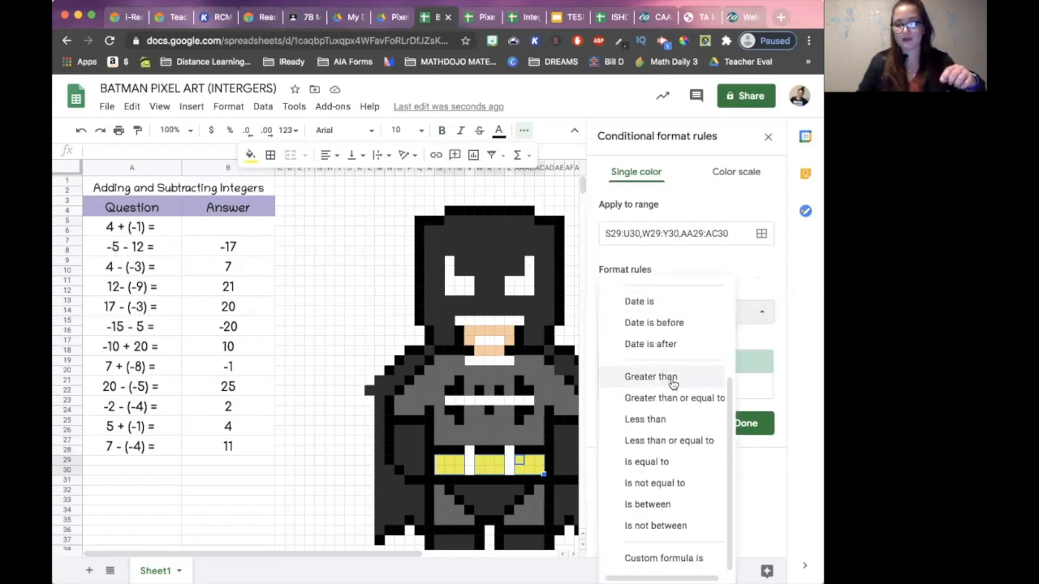
click(655, 558)
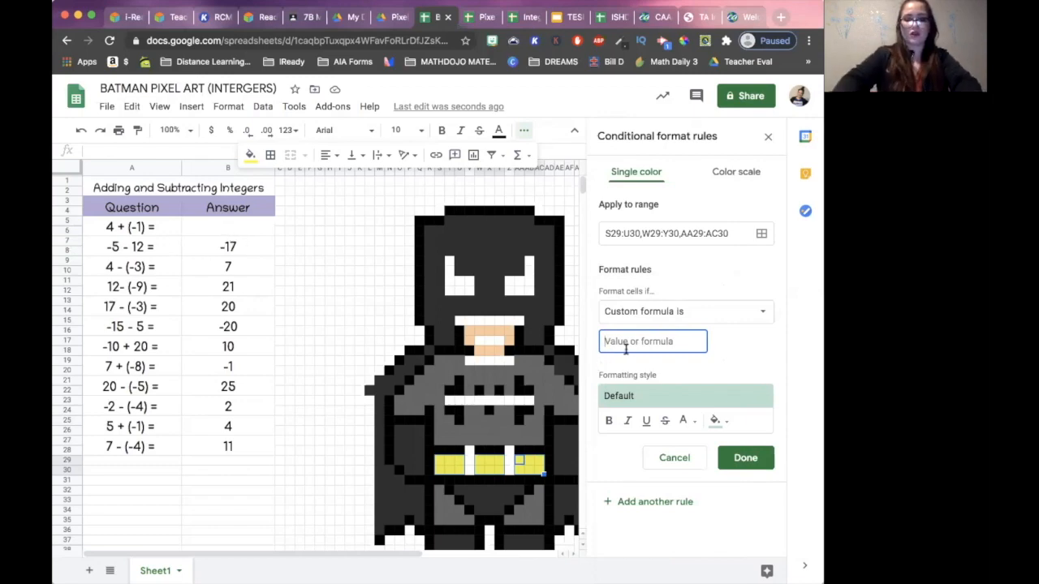
text(=)
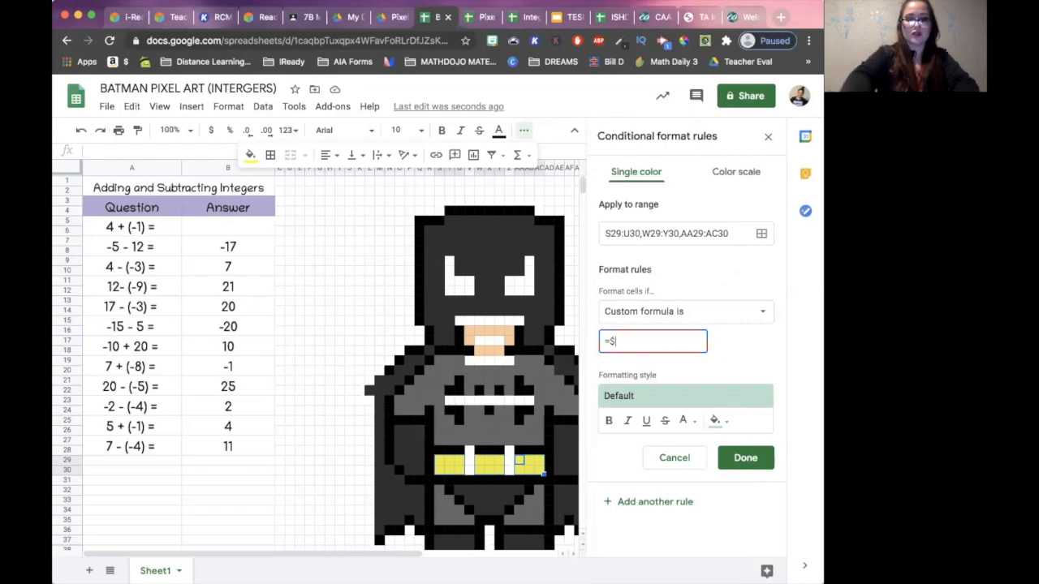
text($B$7=)
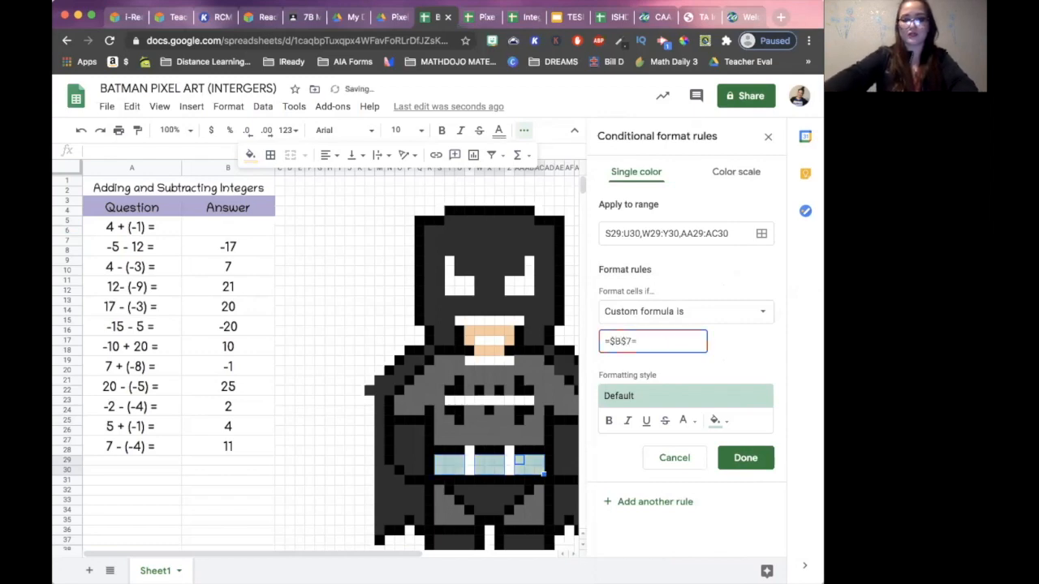
text(-17)
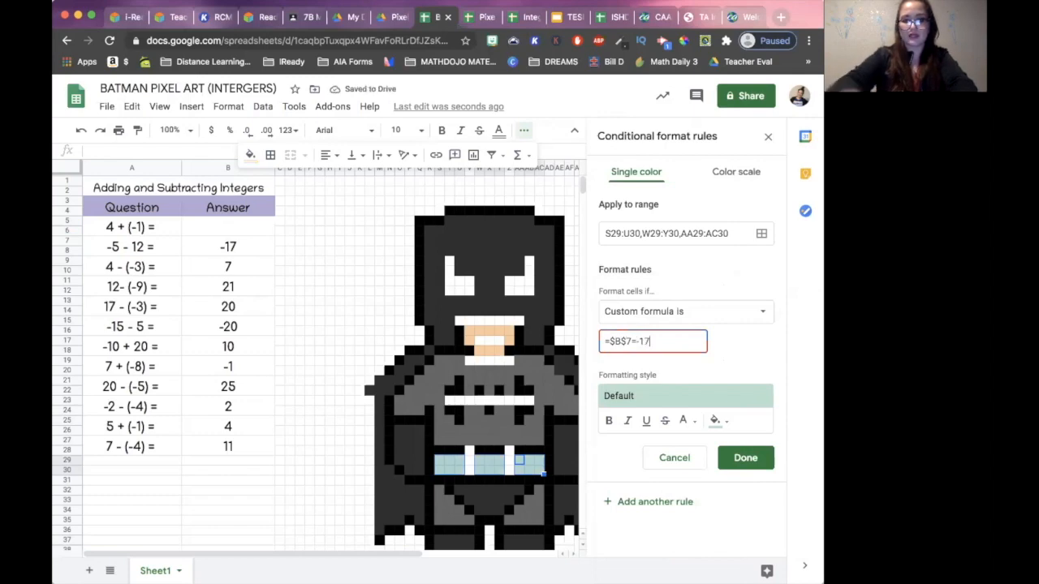
- Give the =$B$7=-17 rule a yellow fill and save it
click(715, 420)
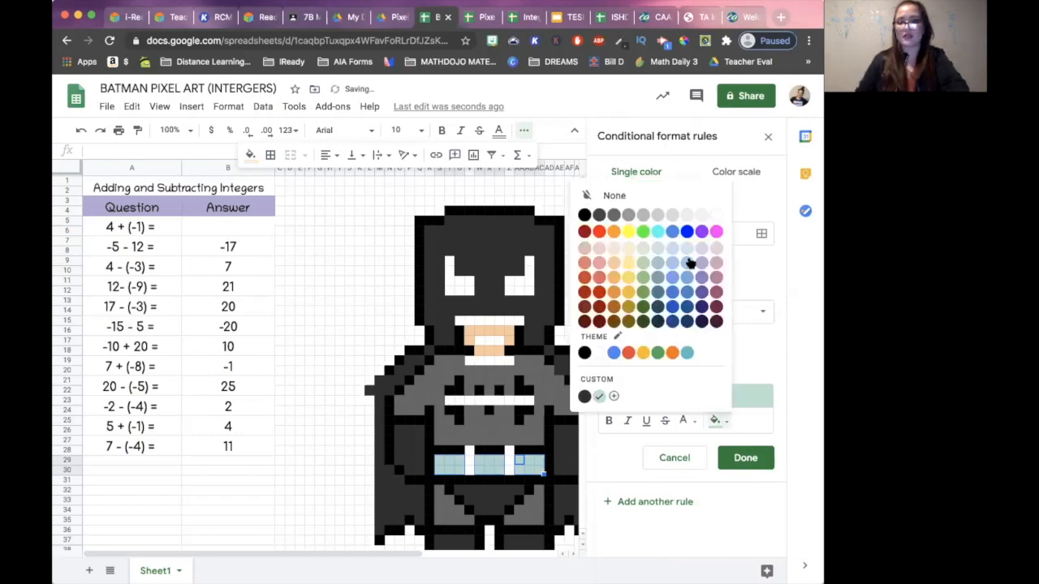
click(629, 230)
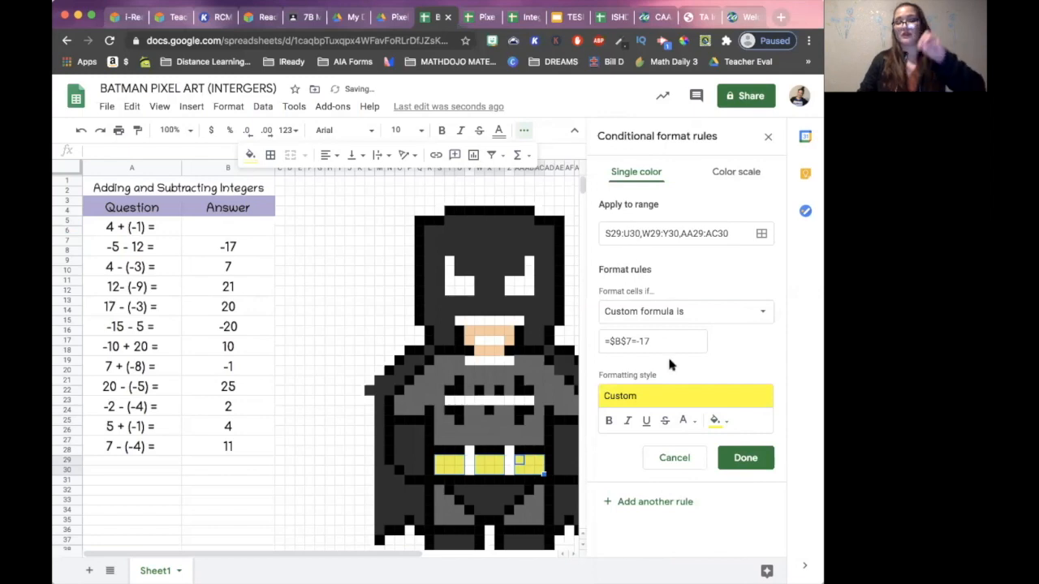
click(741, 457)
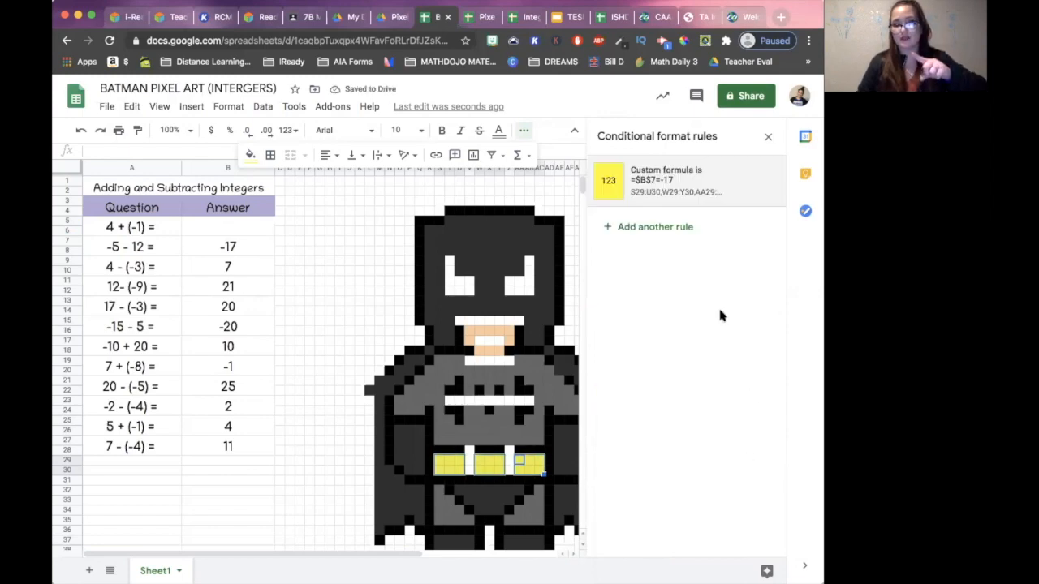
- Reset the belt cells' own fill colour and clear the answer to -5 - 12 in B7
click(251, 156)
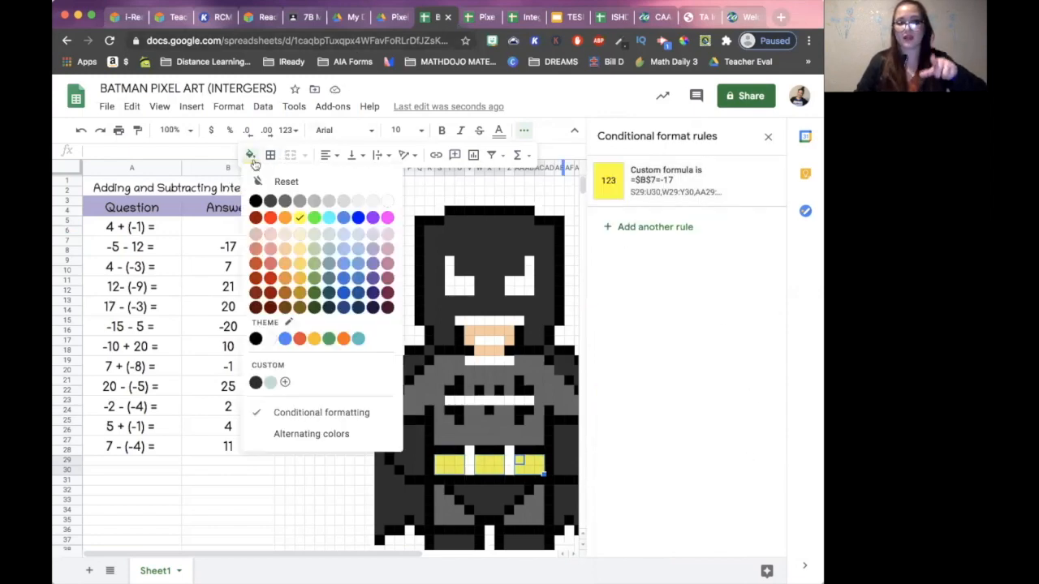
click(264, 182)
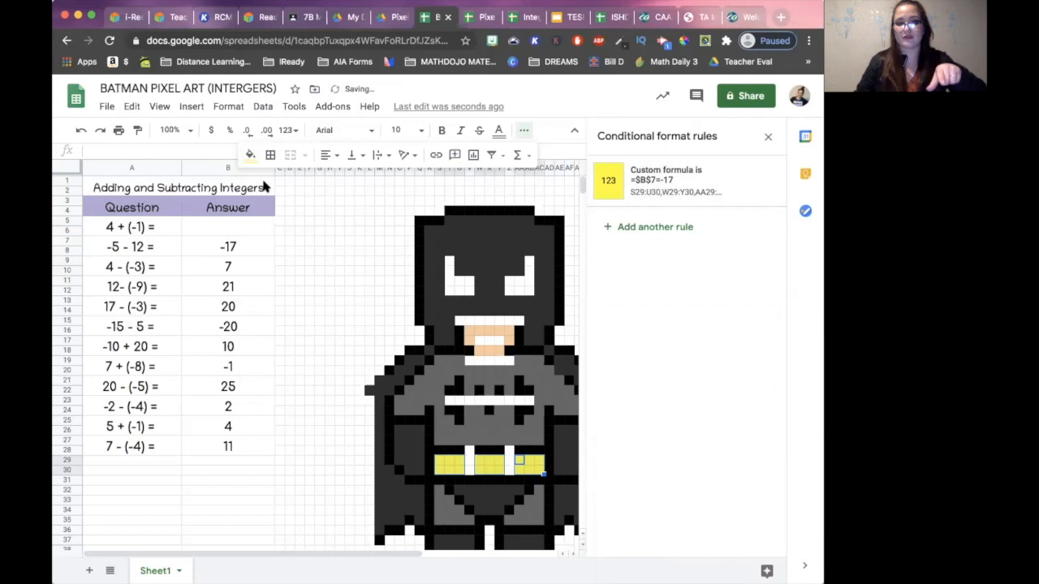
click(236, 243)
key(Delete)
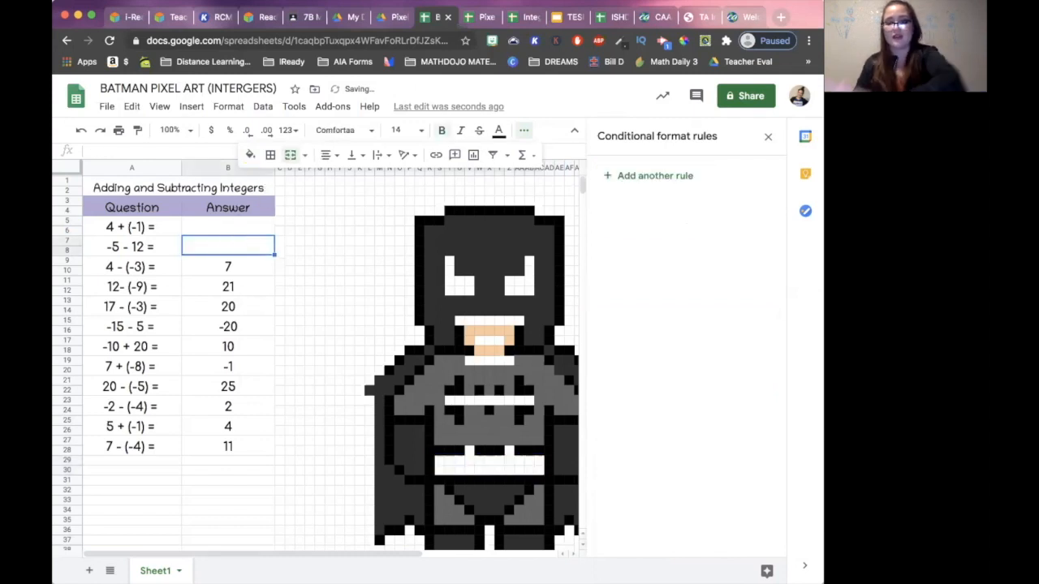
click(247, 228)
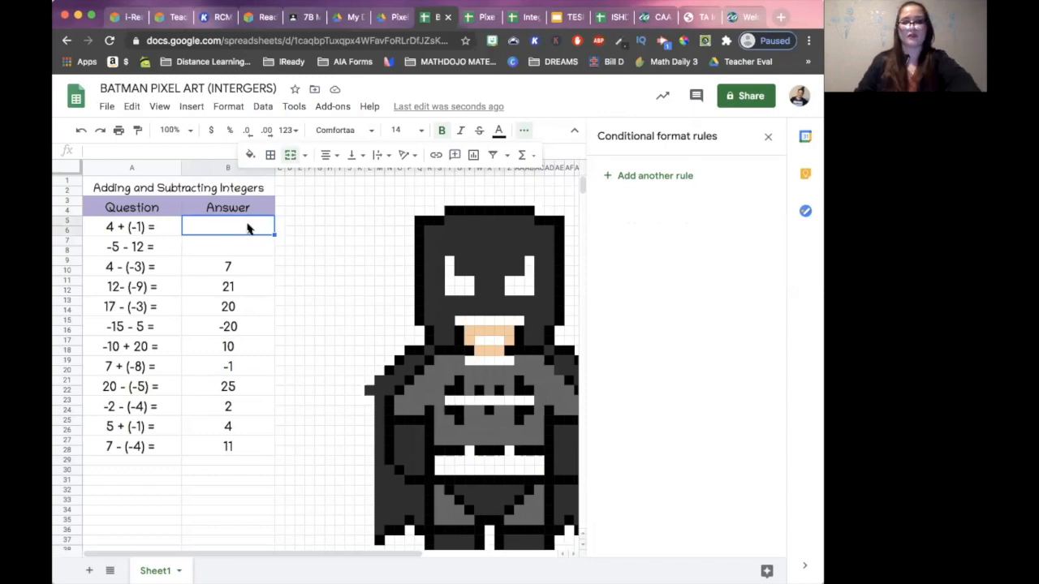
- Test the rules by entering 3 as the answer to 4 + (-1) and -17 as the answer to -5 - 12
text(3)
key(Return)
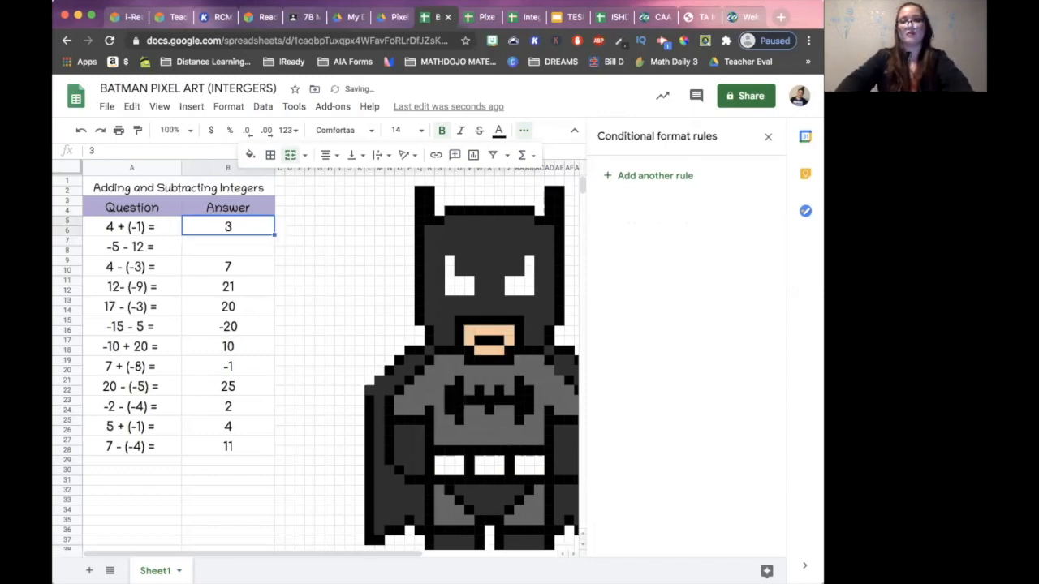
key(Return)
key(Return)
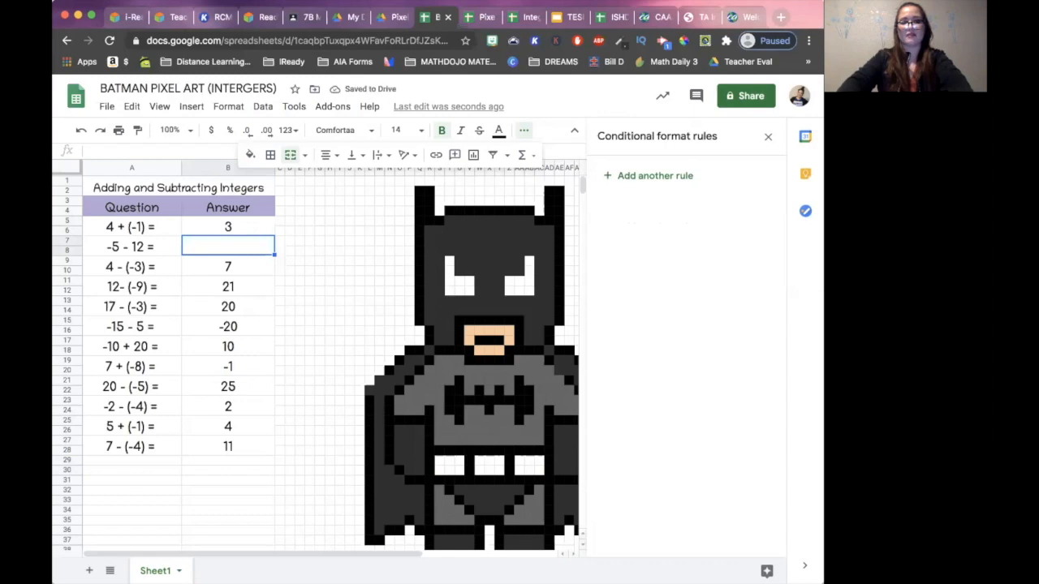
text(-)
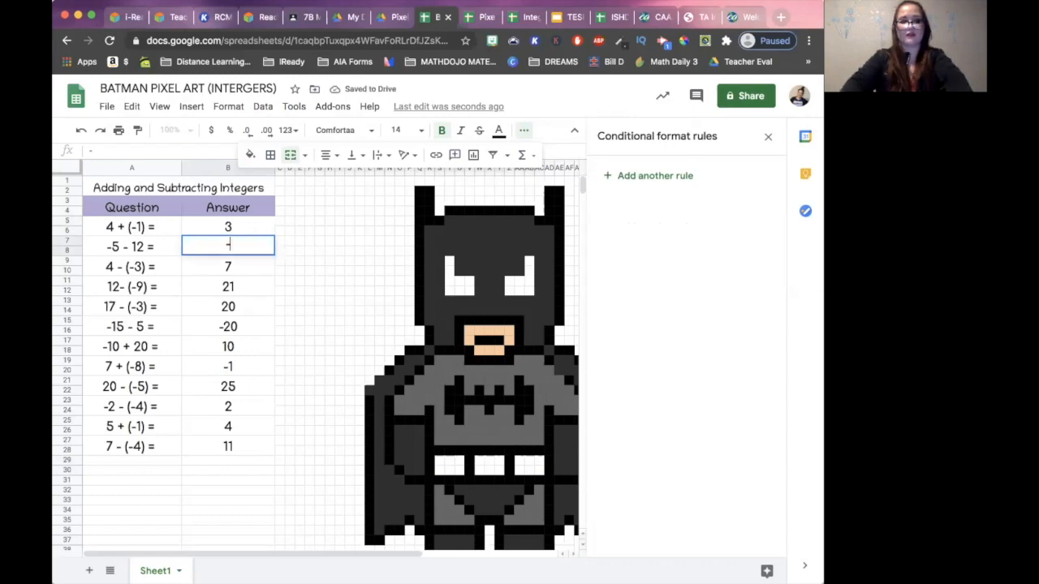
text(17)
key(Return)
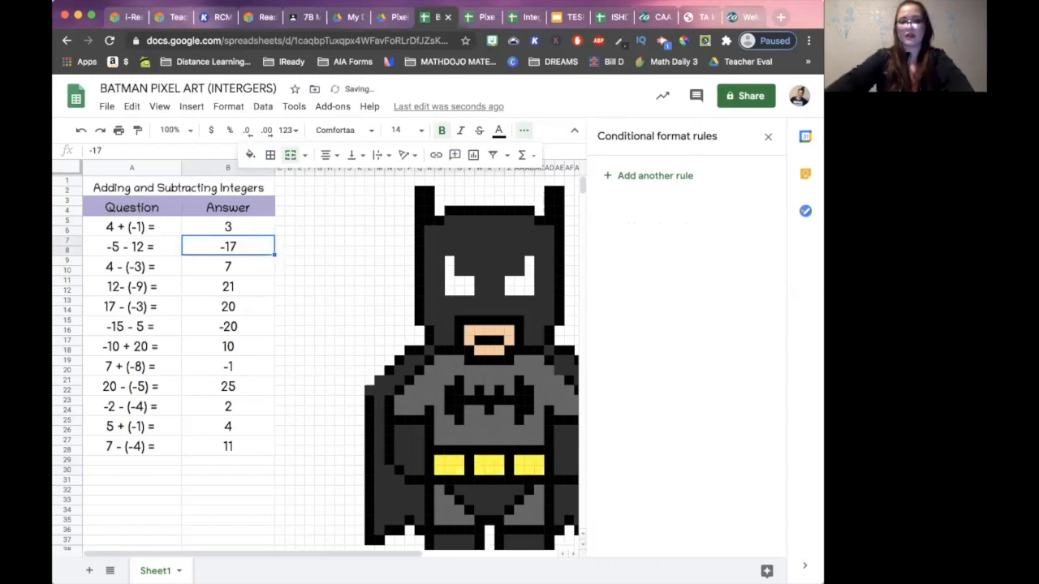
- Clear the answers to 4 + (-1) and -5 - 12 in B5 and B7
click(248, 227)
key(Delete)
click(237, 247)
key(Delete)
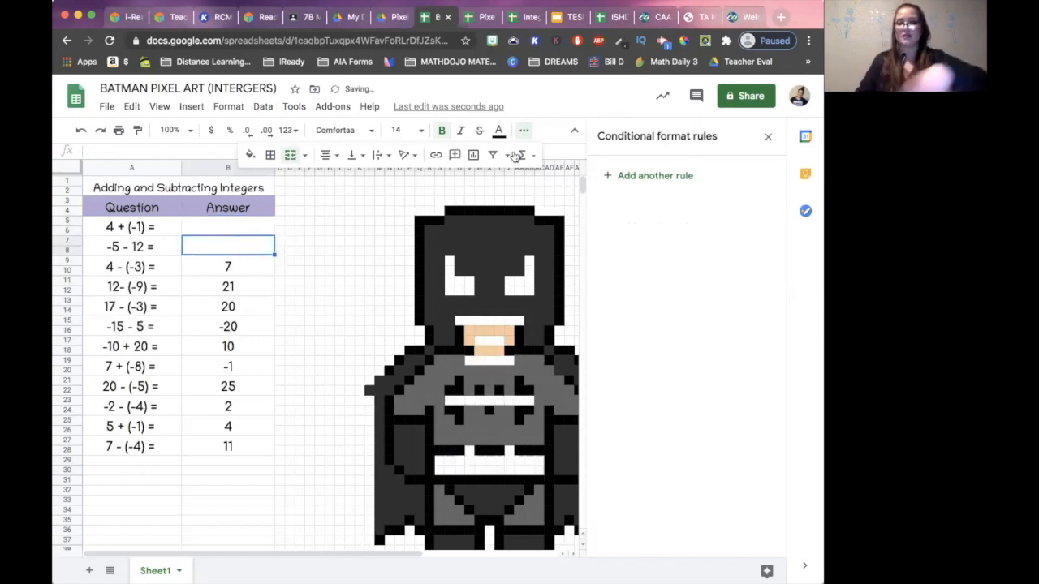
- Start a conditional formatting rule with a custom formula for the answer to 4 - (-3)
click(649, 180)
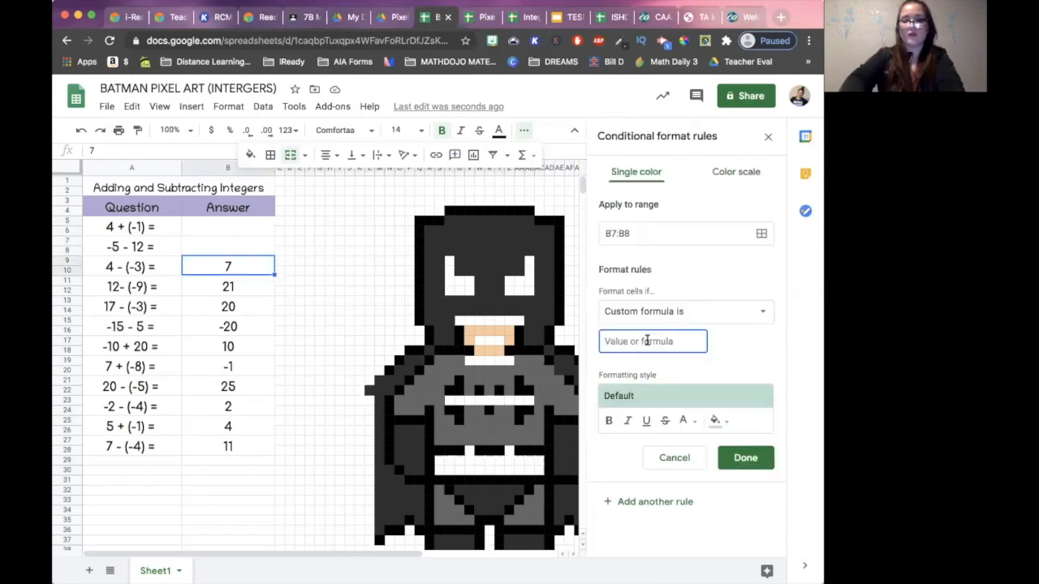
text(=)
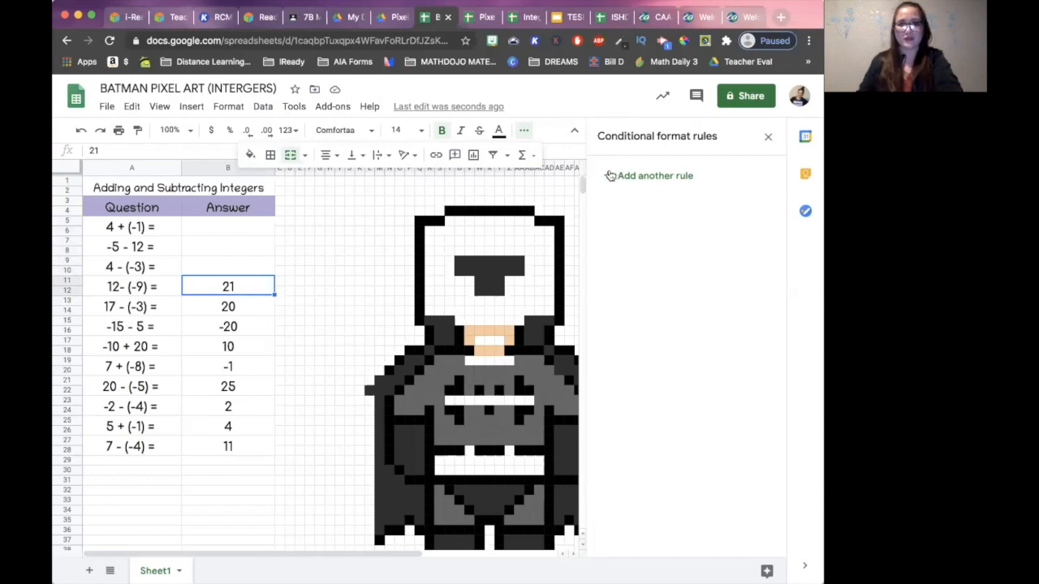
- Add a conditional formatting rule for the head outline ranges Q6:Q15, Q5, T4:AB4, AC5:AE5 and AE6:AE15
click(610, 175)
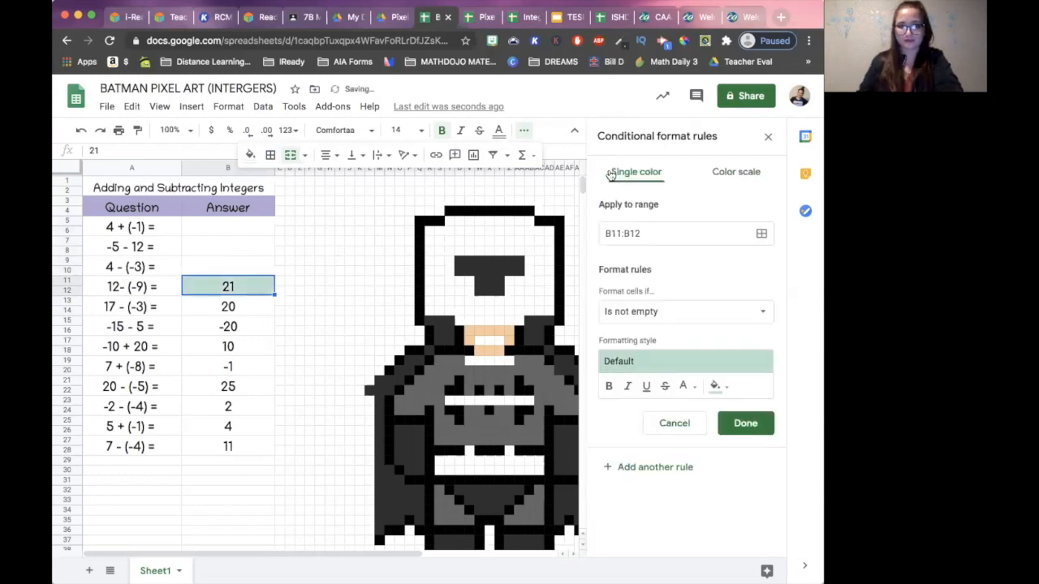
click(761, 233)
drag(458, 272, 328, 80)
click(430, 228)
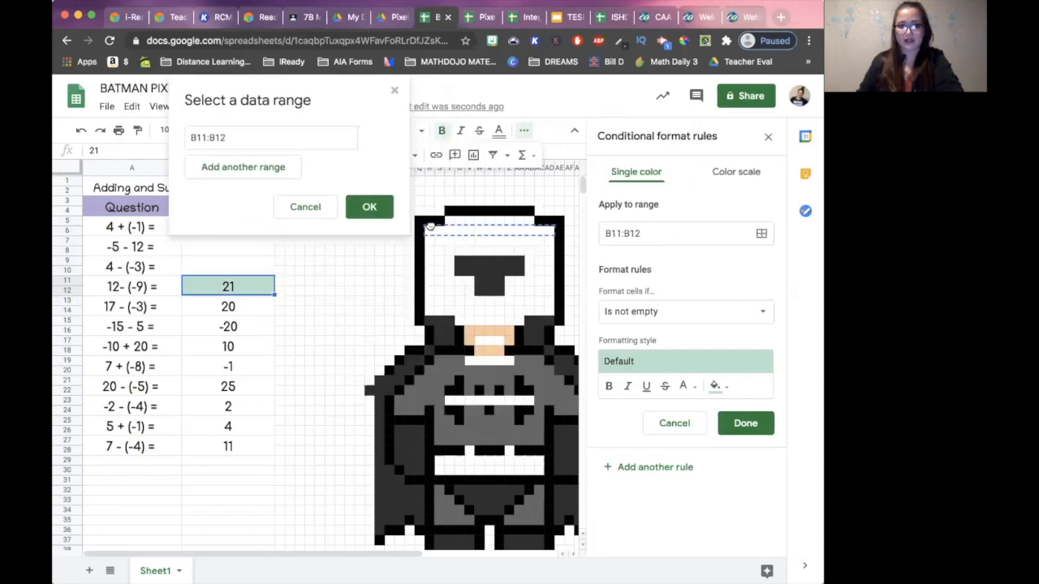
click(438, 224)
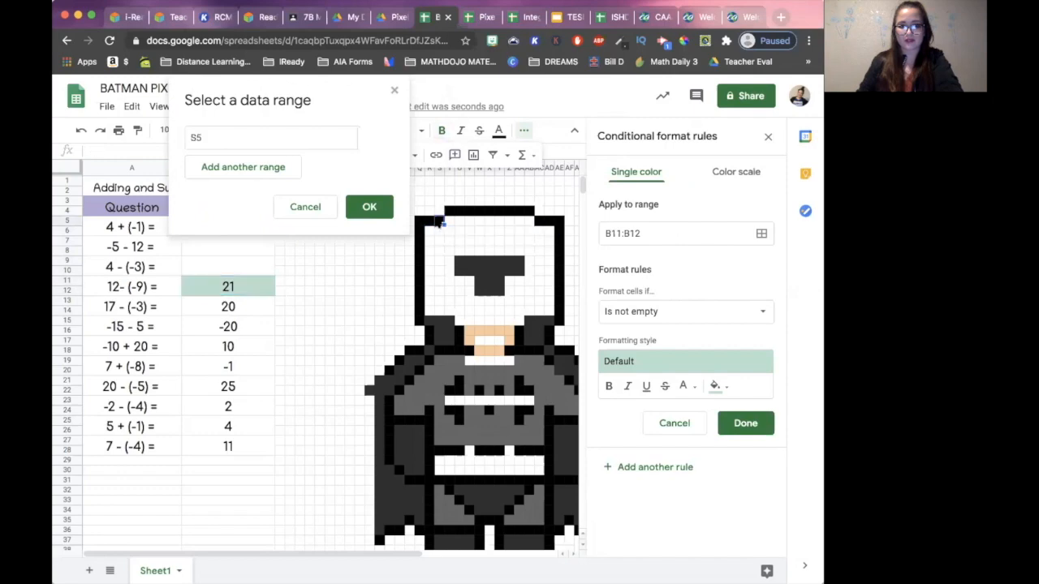
drag(439, 224, 445, 337)
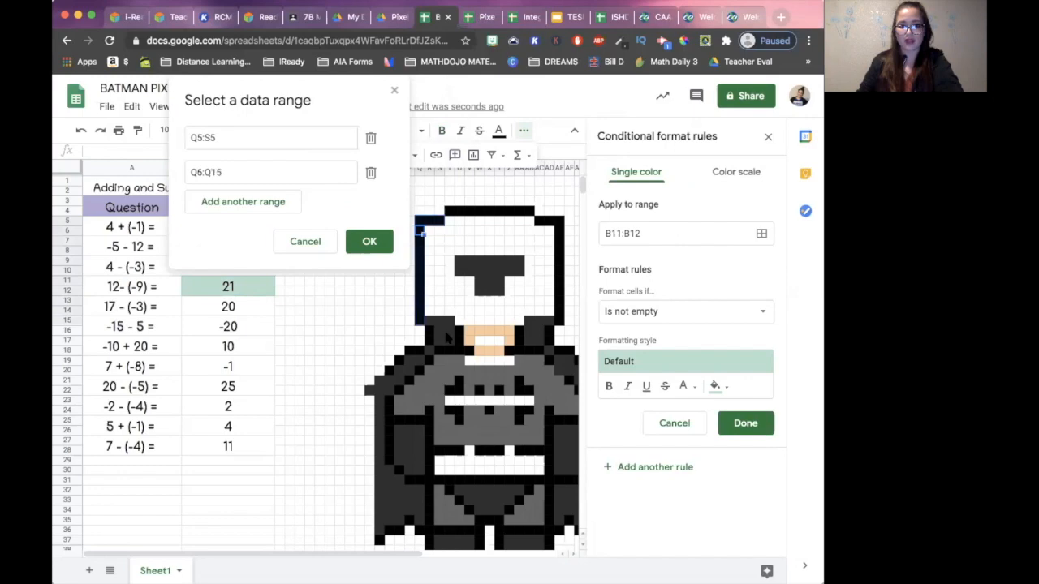
super+click(431, 222)
super+click(440, 223)
drag(449, 212, 558, 323)
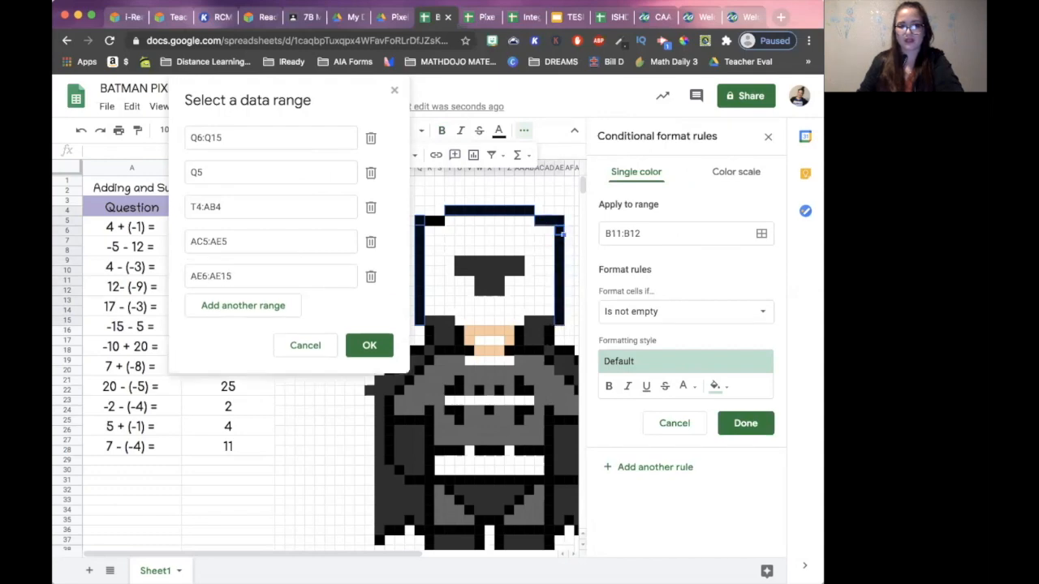
click(369, 345)
- Give the head outline rule a black fill and the custom formula =$B$11=21, and save it
click(714, 384)
click(714, 385)
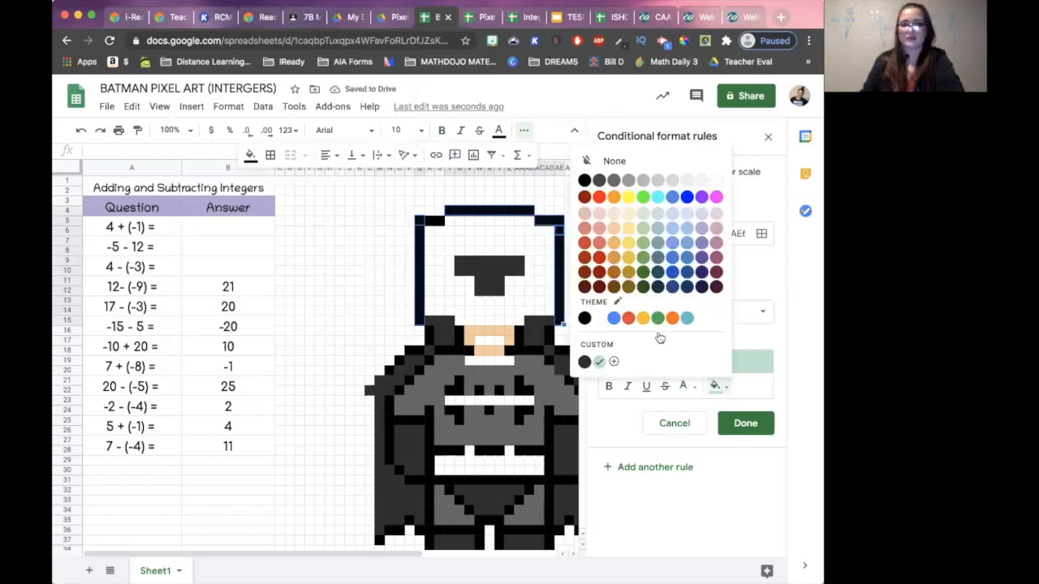
click(584, 180)
click(662, 312)
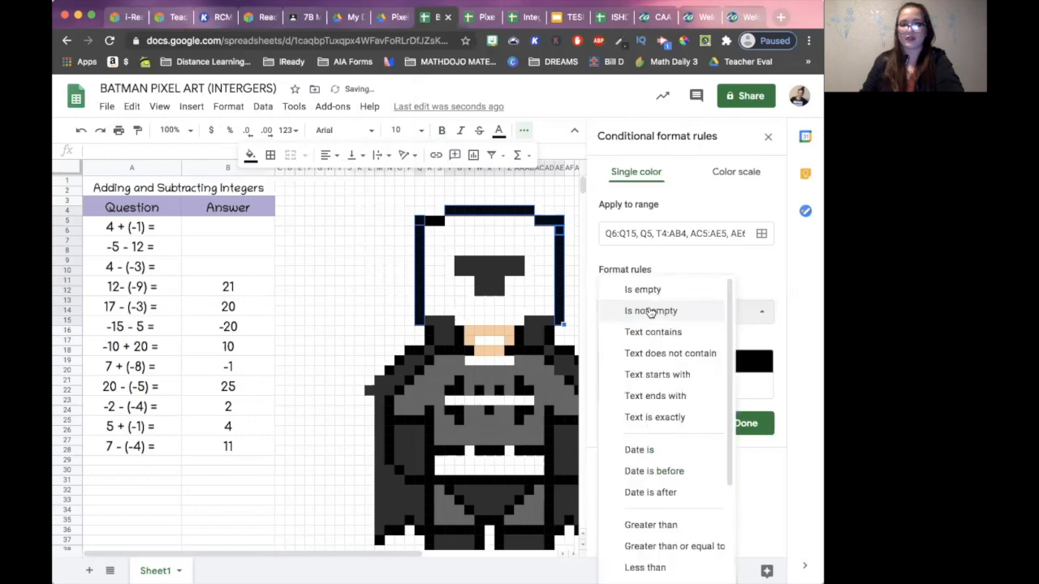
scroll(682, 487, down, 3)
click(686, 557)
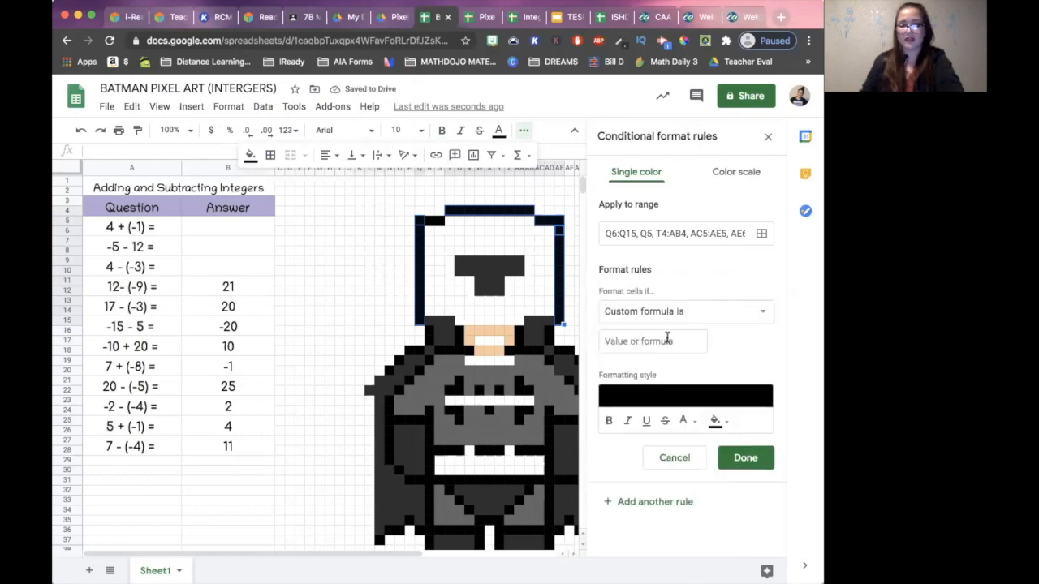
click(659, 341)
text(=)
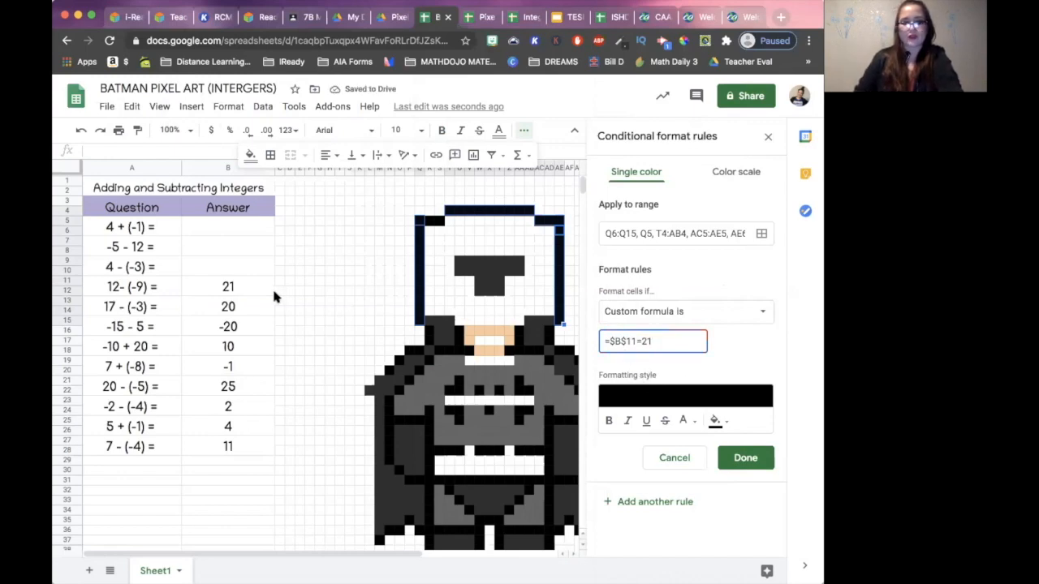
click(767, 458)
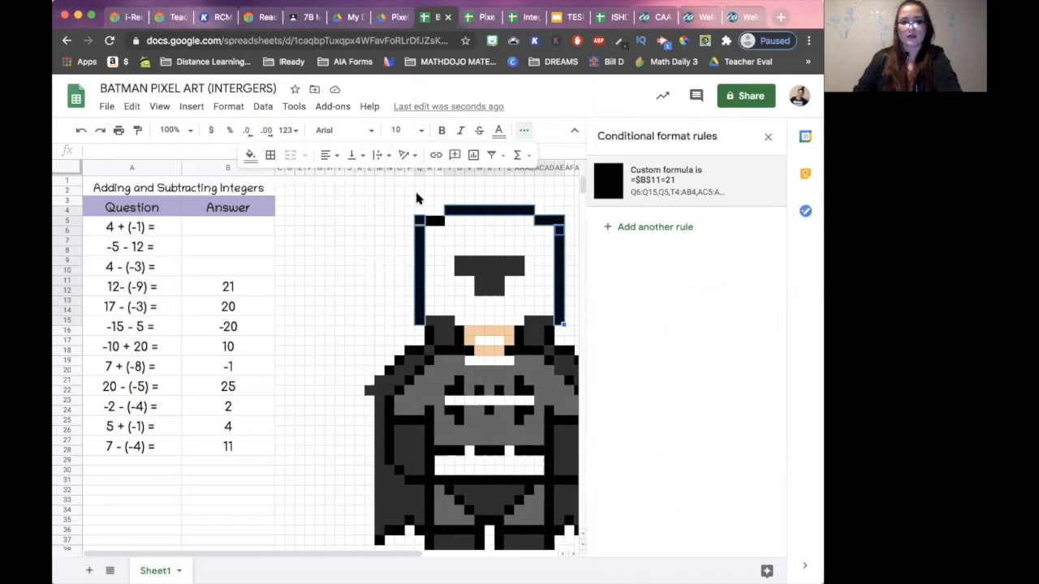
- Reset the head outline cells' own fill colour and clear the answer to 12 - (-9) in B11
click(250, 155)
click(286, 181)
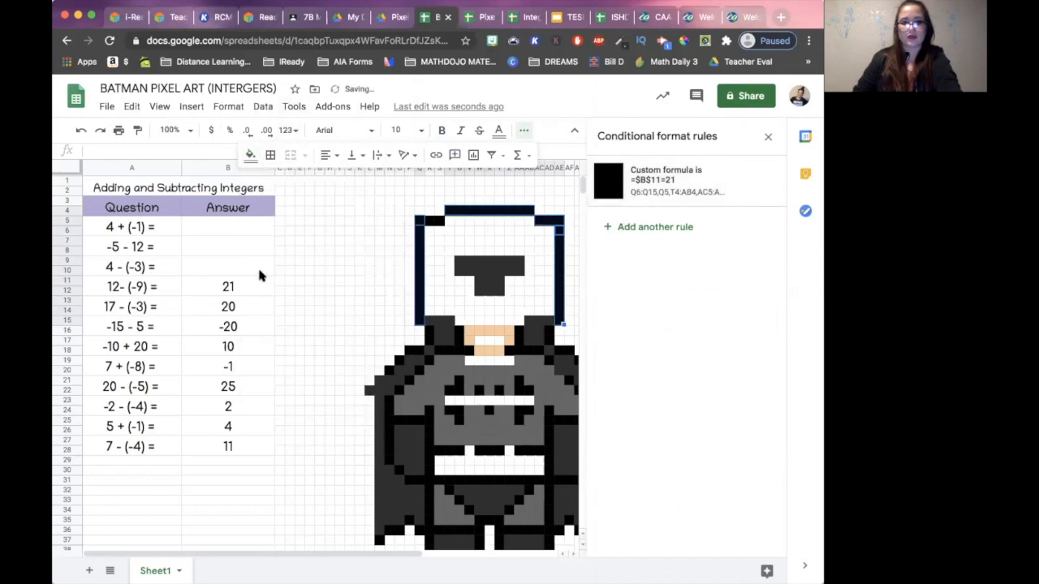
click(249, 287)
key(Delete)
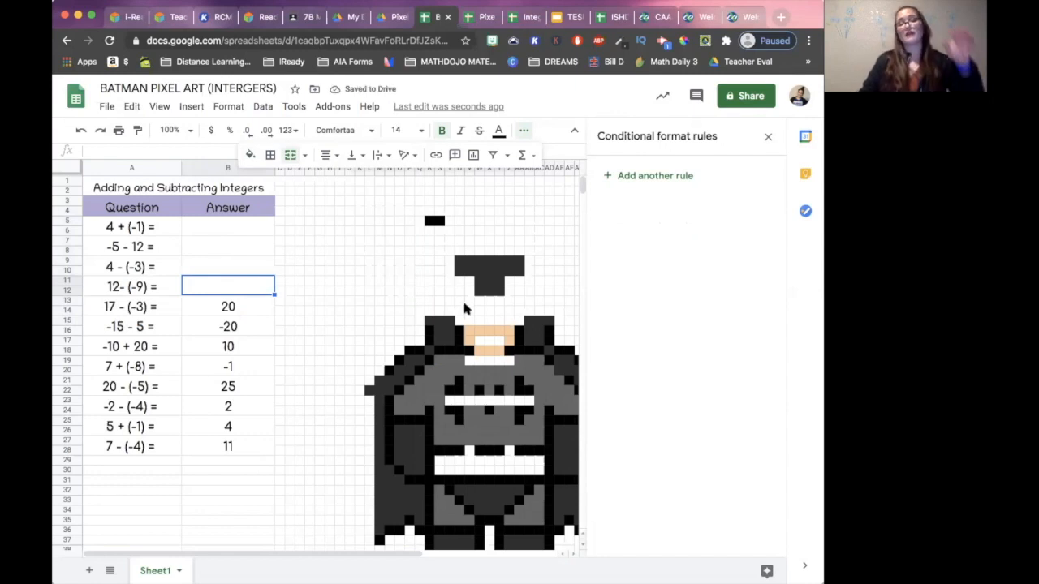
- Examine which conditional formatting rules cover the cells beside the two leftover black outline cells in row 5
click(451, 220)
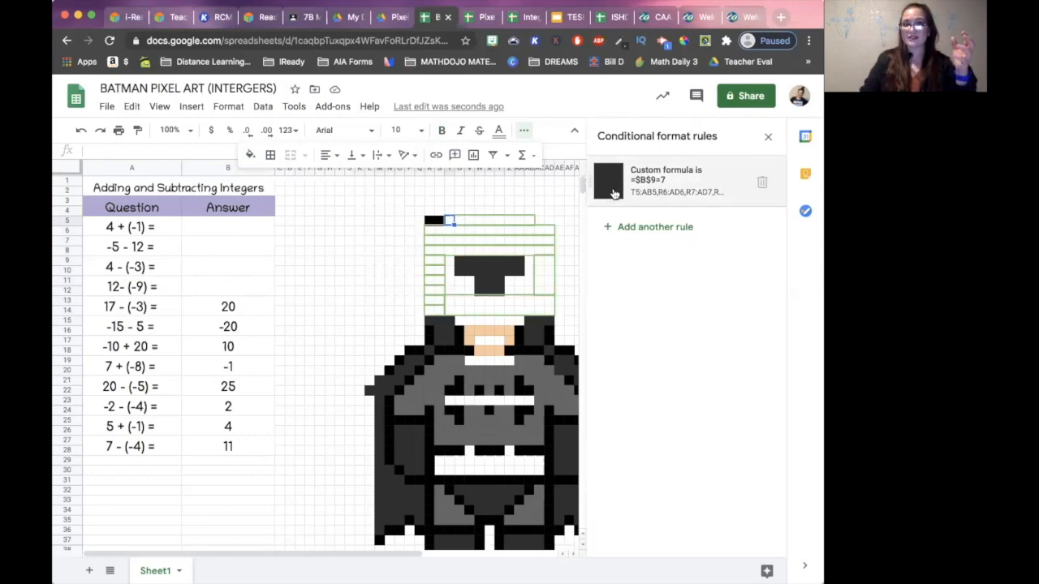
click(761, 181)
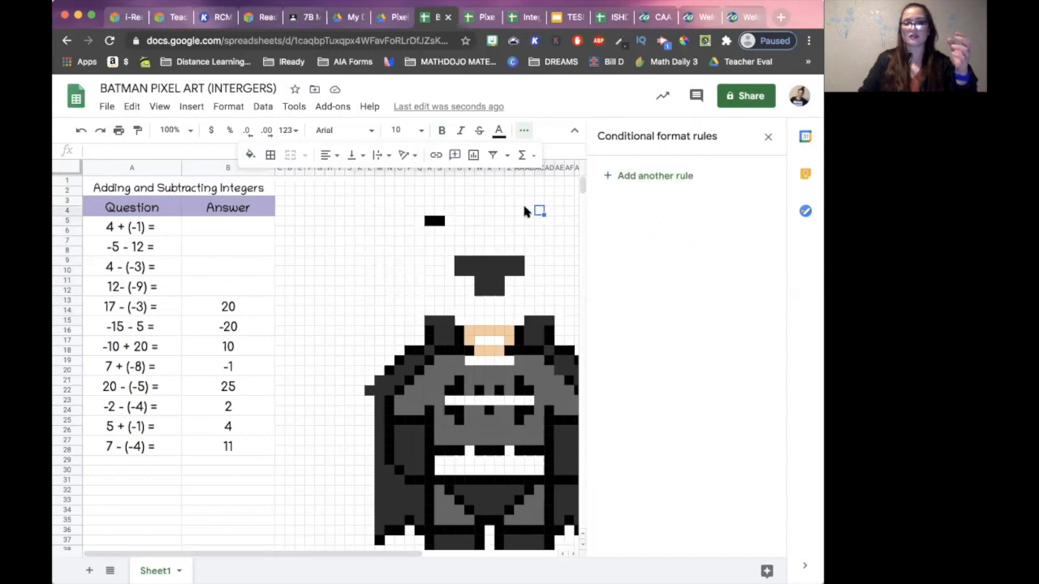
click(414, 221)
key(super+z)
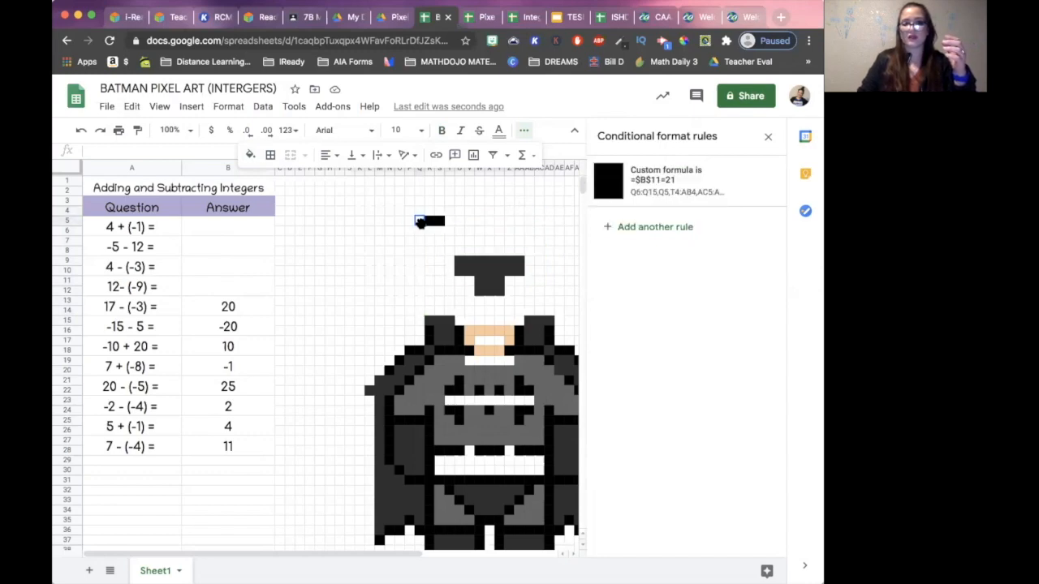
- Change the last range of the =$B$11=21 rule to the leftover outline cells R5:S5 and save the rule
click(647, 185)
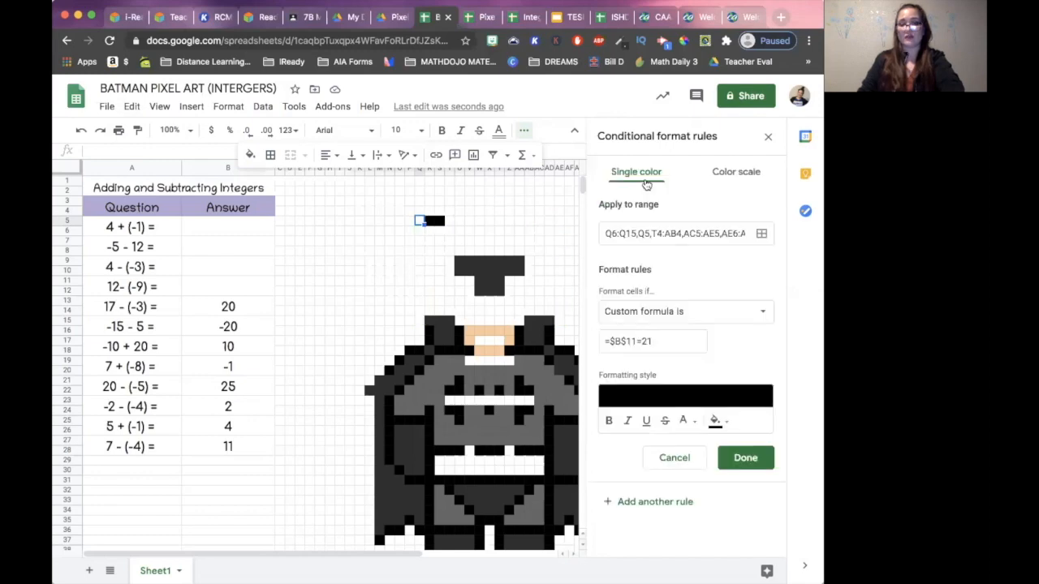
click(761, 233)
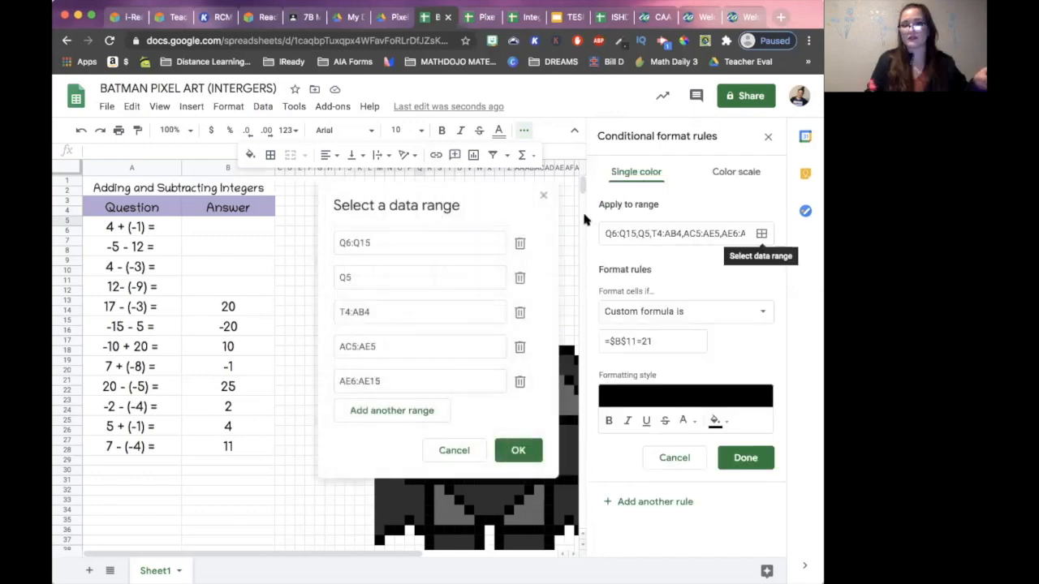
drag(478, 195, 219, 215)
click(432, 223)
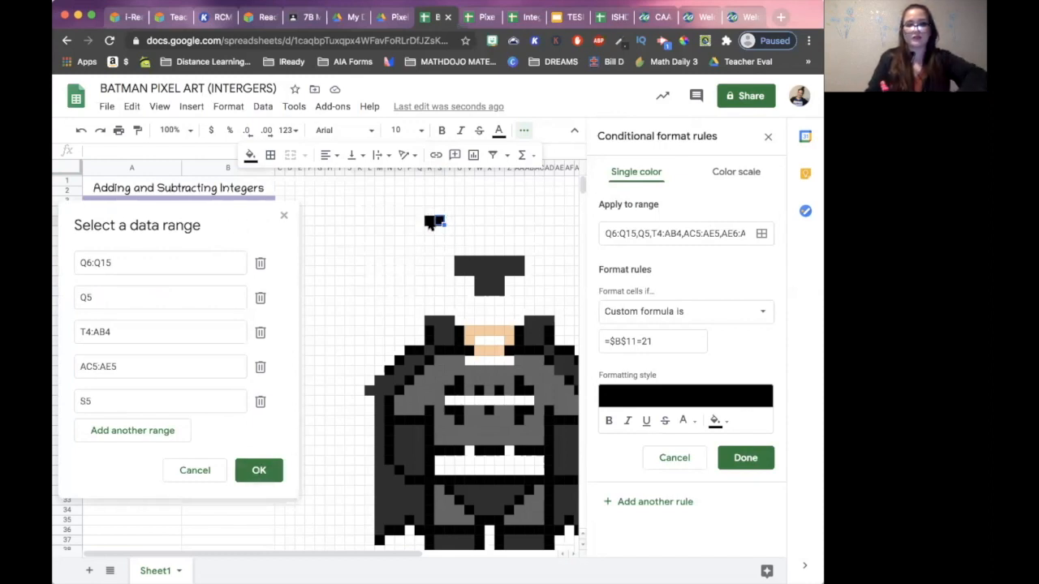
drag(434, 223, 427, 224)
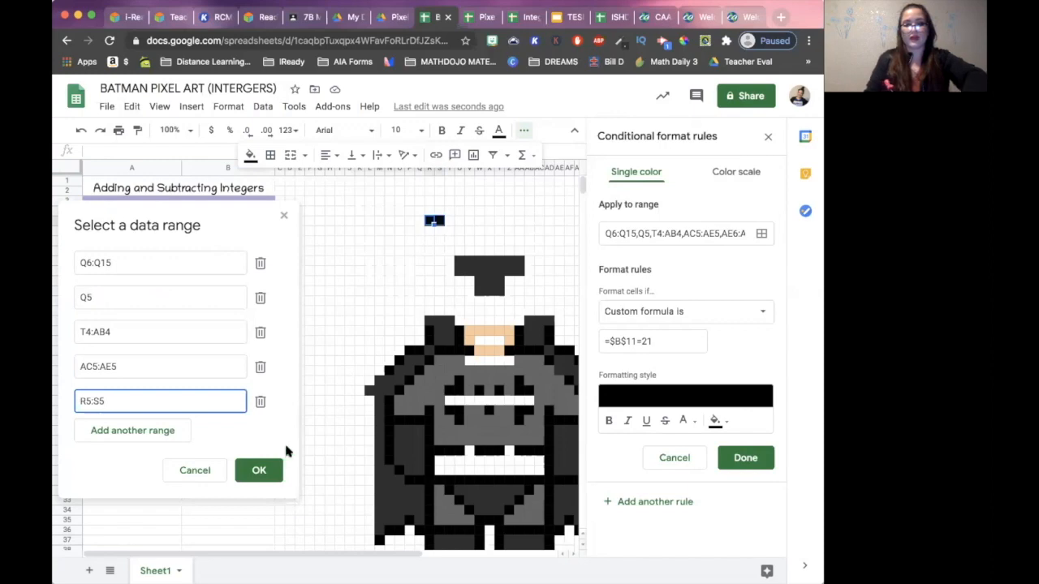
click(262, 468)
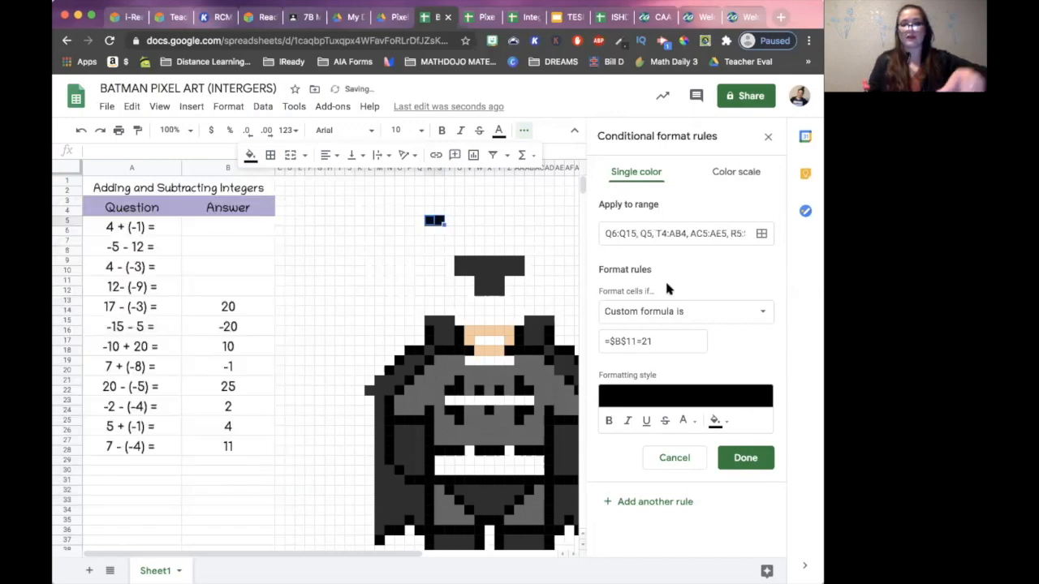
click(746, 458)
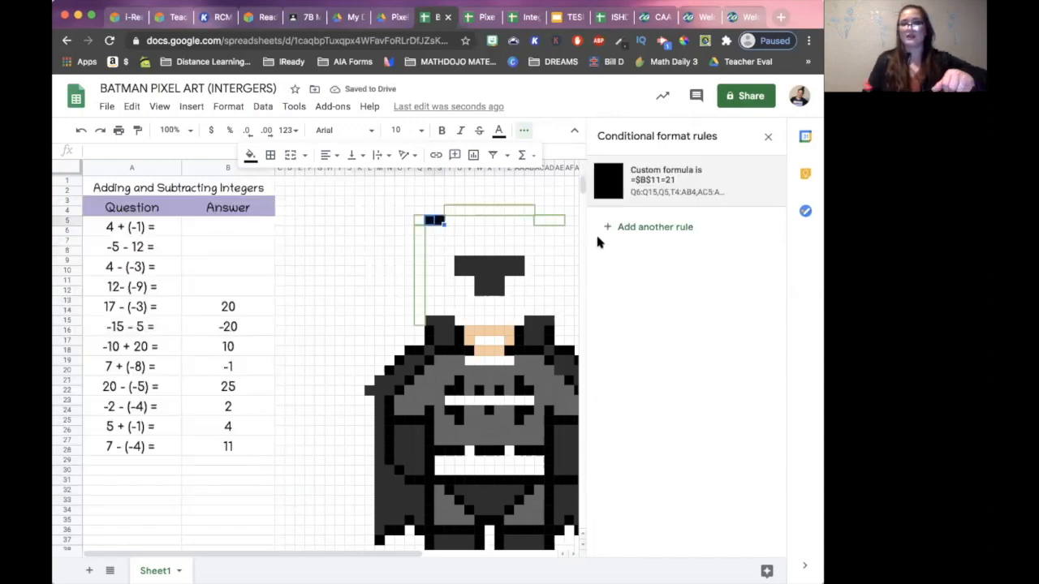
- Reset the own fill colour of R5:S5 and enter 21 as the answer to 12 - (-9) in B11
click(250, 155)
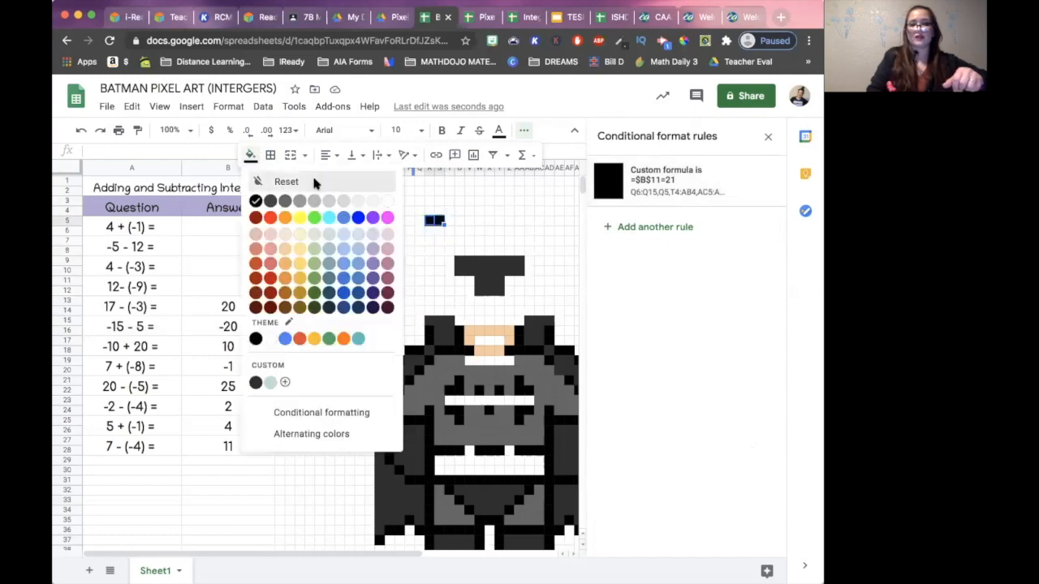
click(314, 182)
click(253, 284)
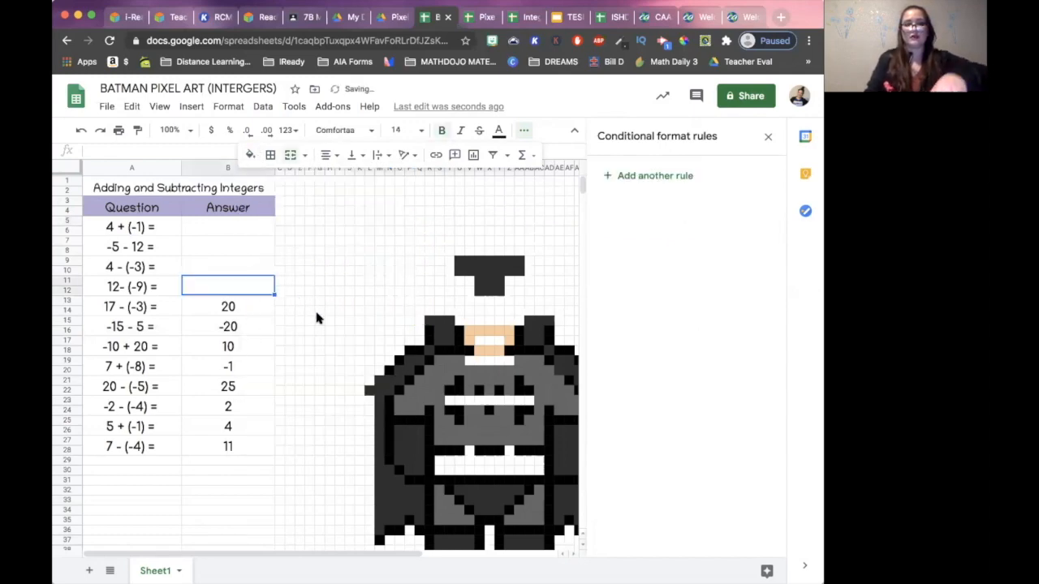
text(21)
key(Return)
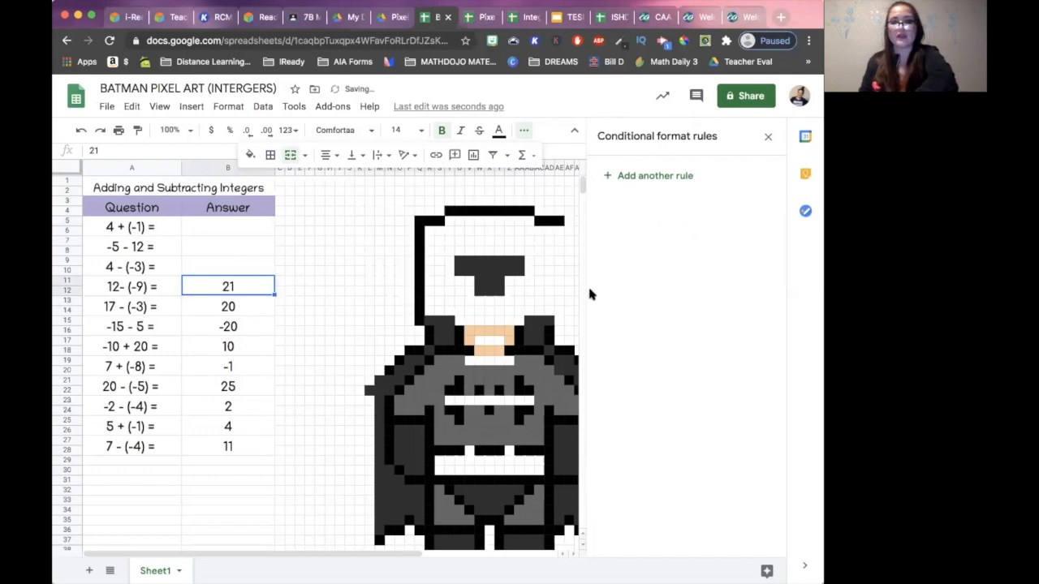
- Add the right side of the head outline, AE6:AE14, as another range of the =$B$11=21 conditional formatting rule
scroll(423, 365, right, 3)
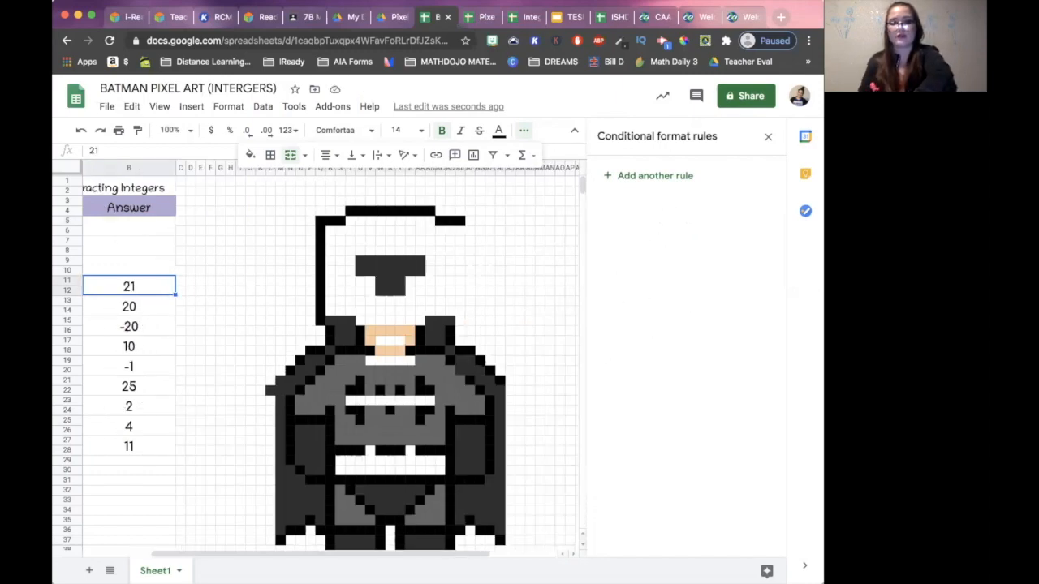
click(459, 224)
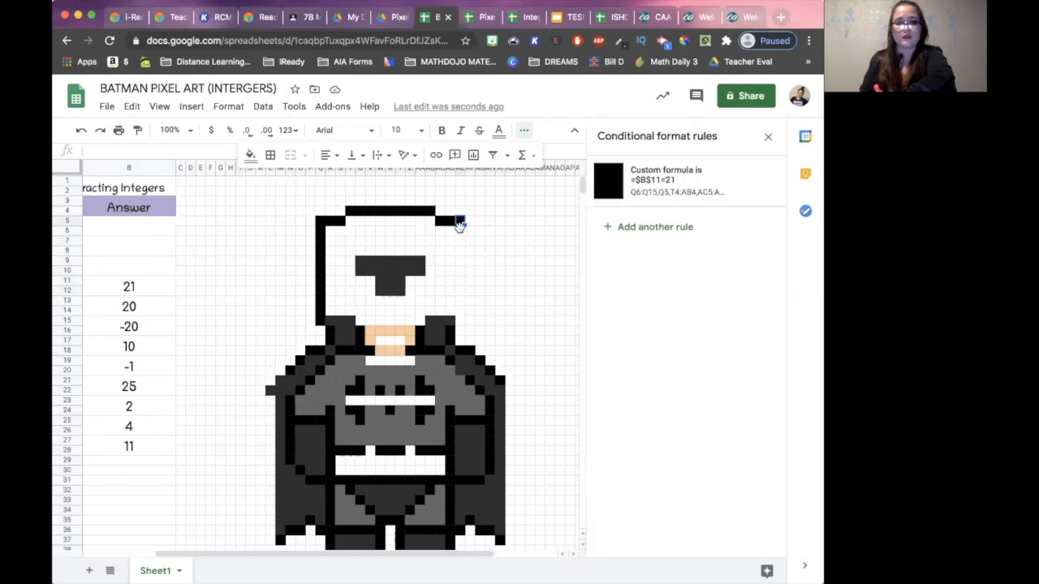
click(617, 201)
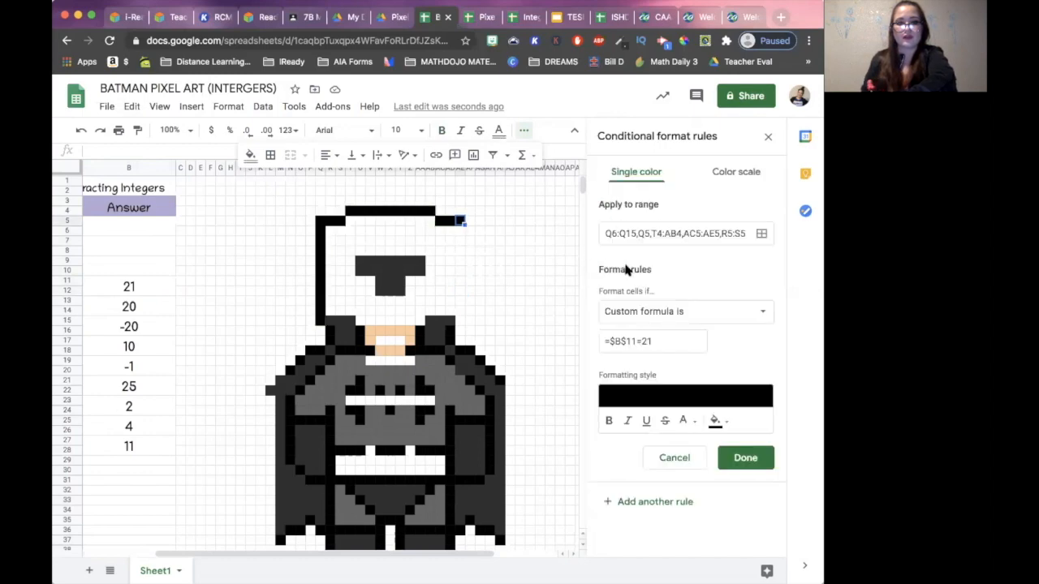
click(762, 234)
drag(528, 195, 228, 203)
click(178, 424)
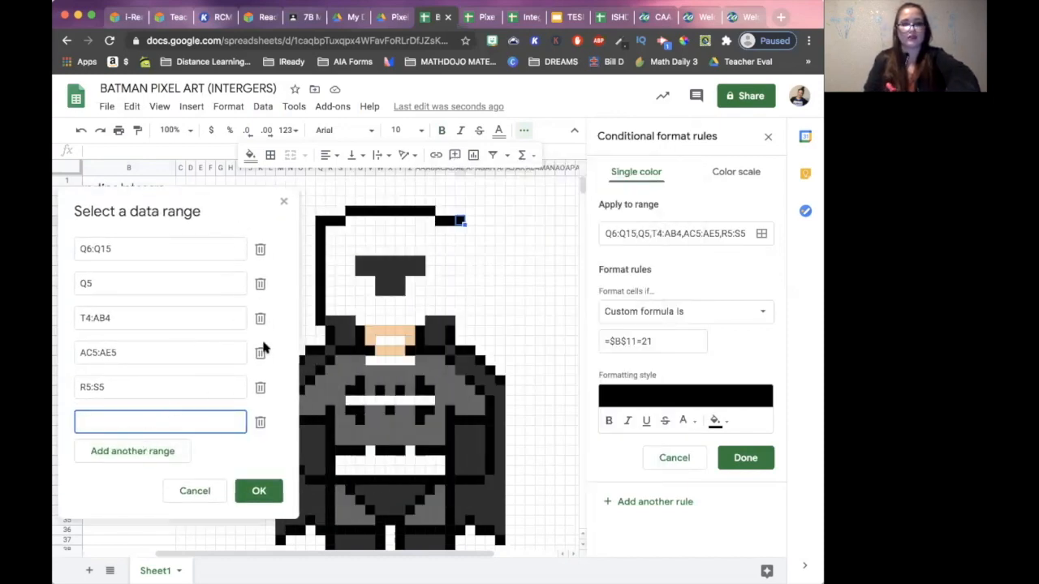
click(460, 231)
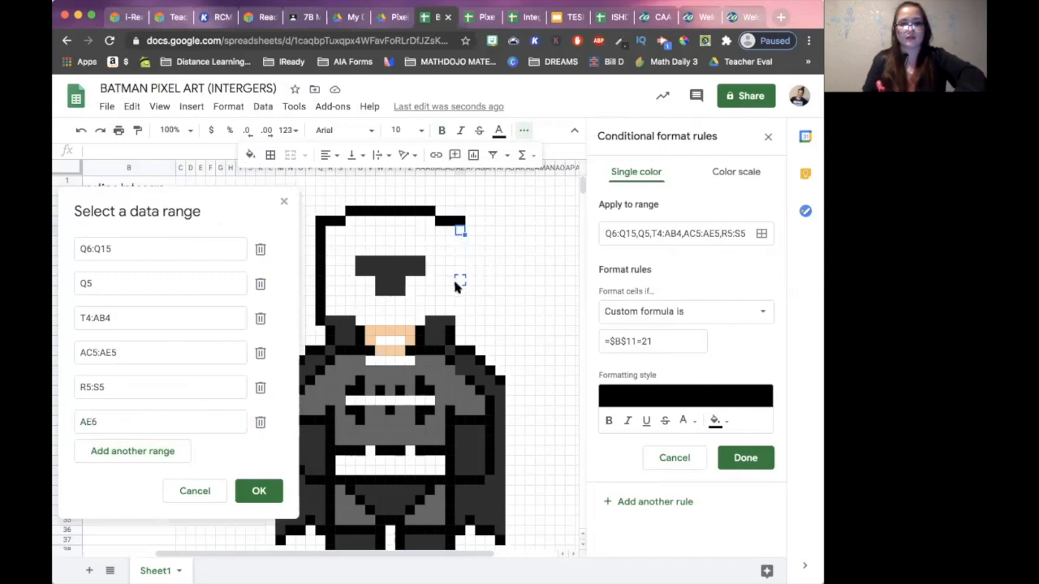
click(459, 299)
click(457, 231)
drag(458, 232, 457, 306)
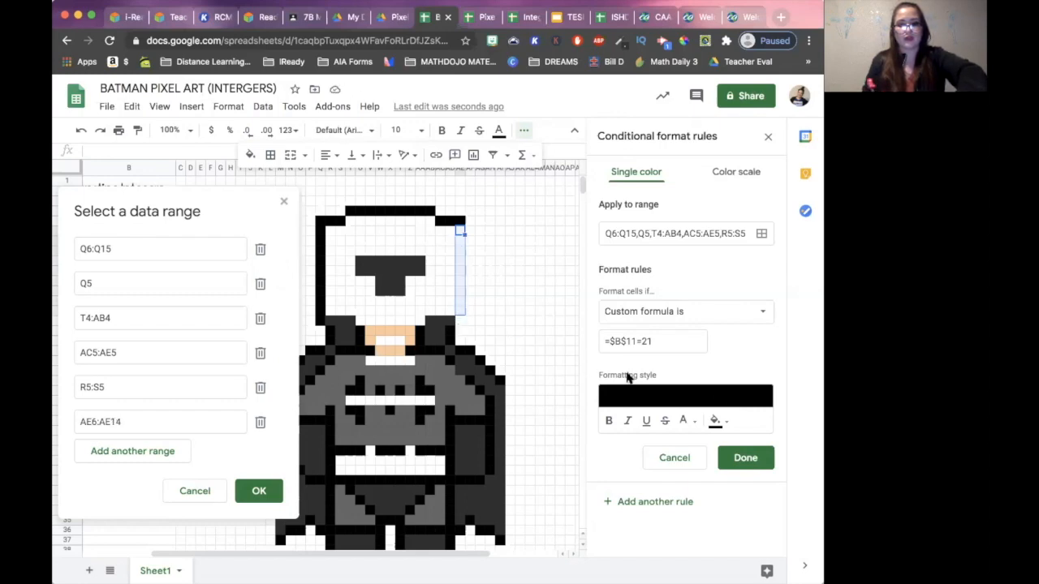
click(260, 492)
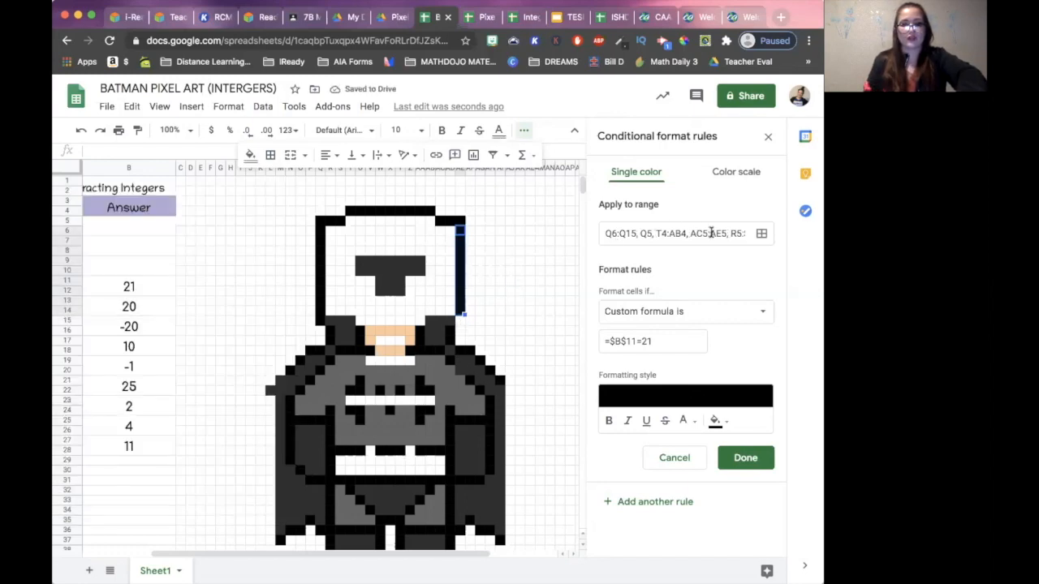
- Extend the last range of the =$B$11=21 rule to AE6:AE15 and save the rule
click(761, 233)
drag(330, 187, 106, 181)
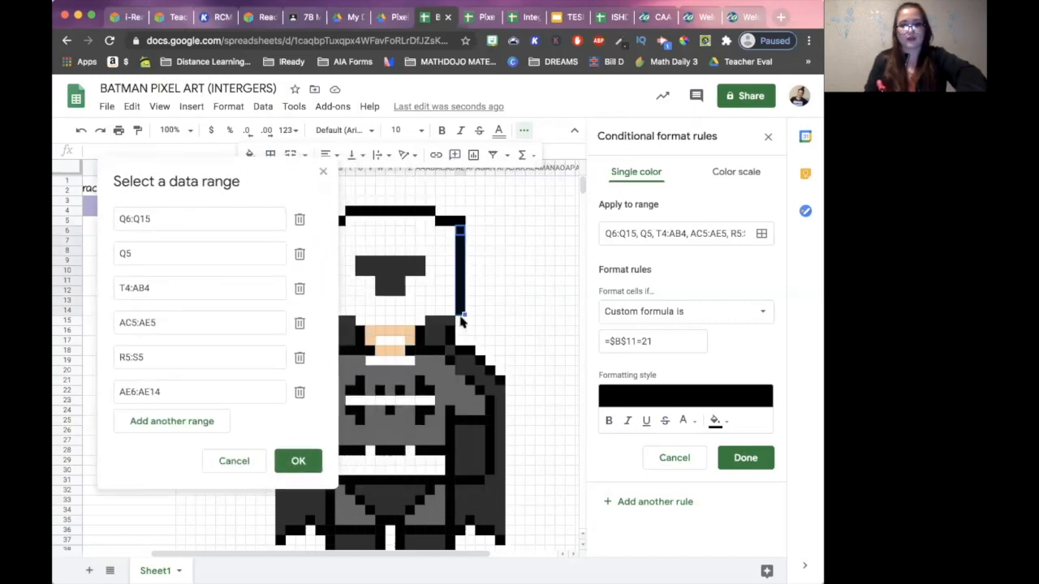
drag(462, 321, 461, 323)
click(297, 461)
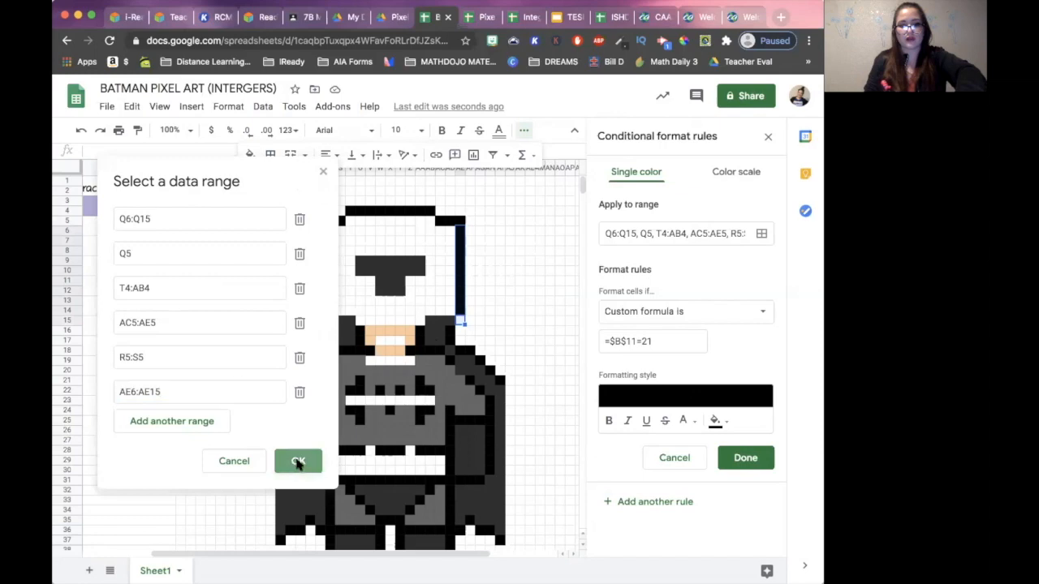
click(742, 457)
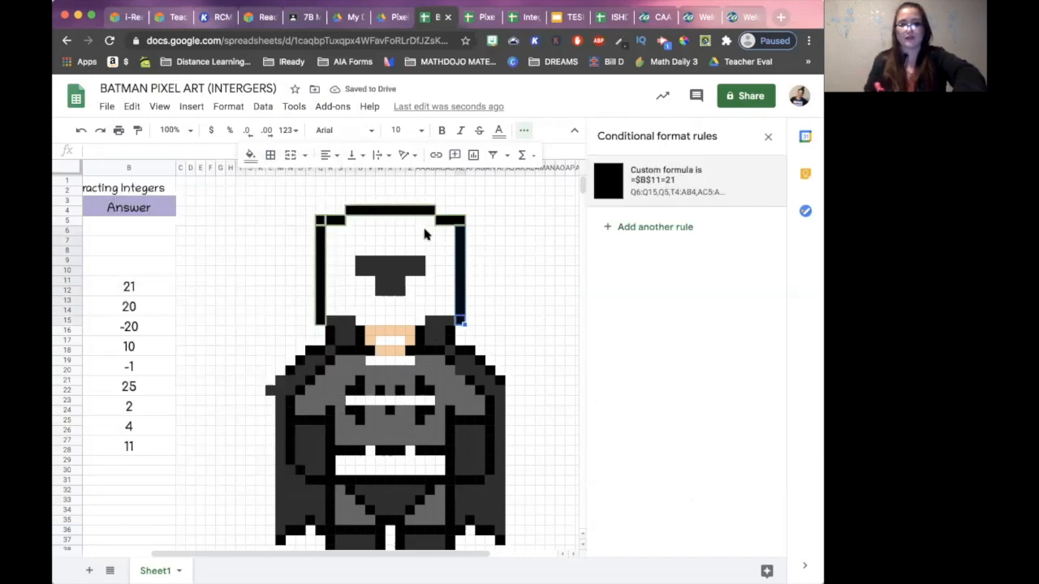
- Reset the own fill colour of AE6:AE15 and clear the answer to 12 - (-9) in B11
click(264, 155)
click(280, 180)
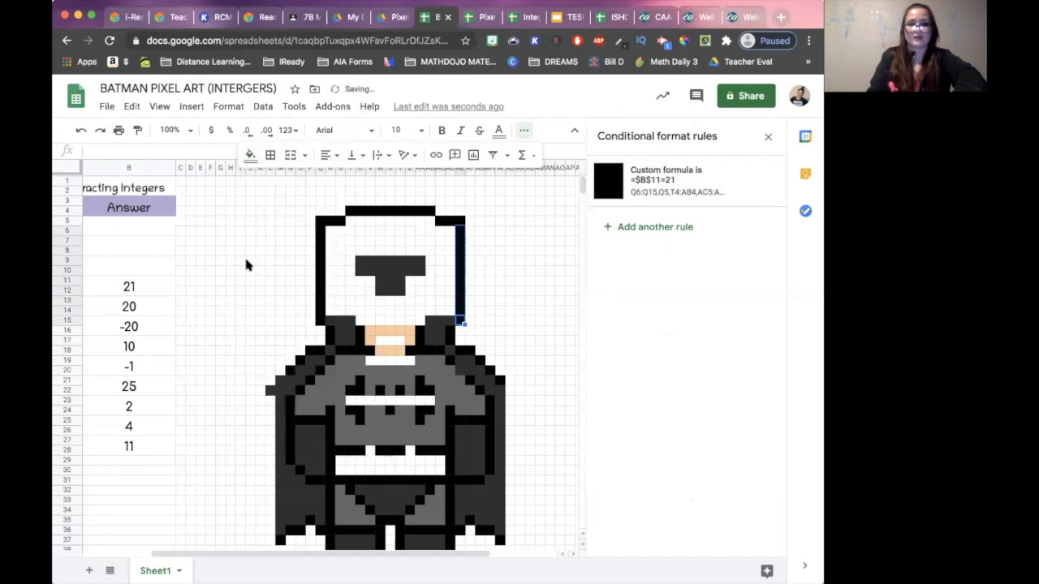
click(150, 287)
key(Delete)
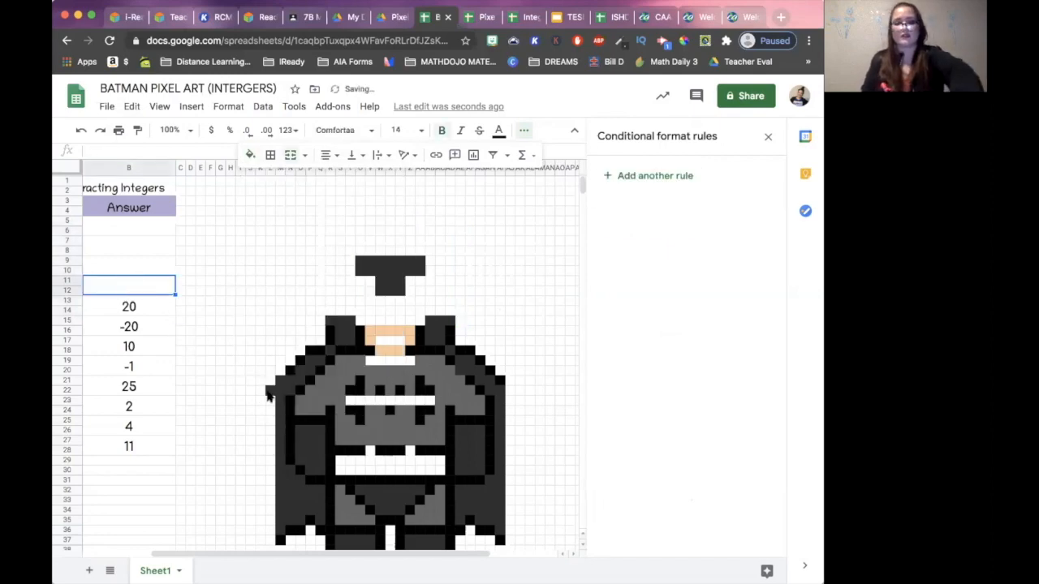
key(ctrl+z)
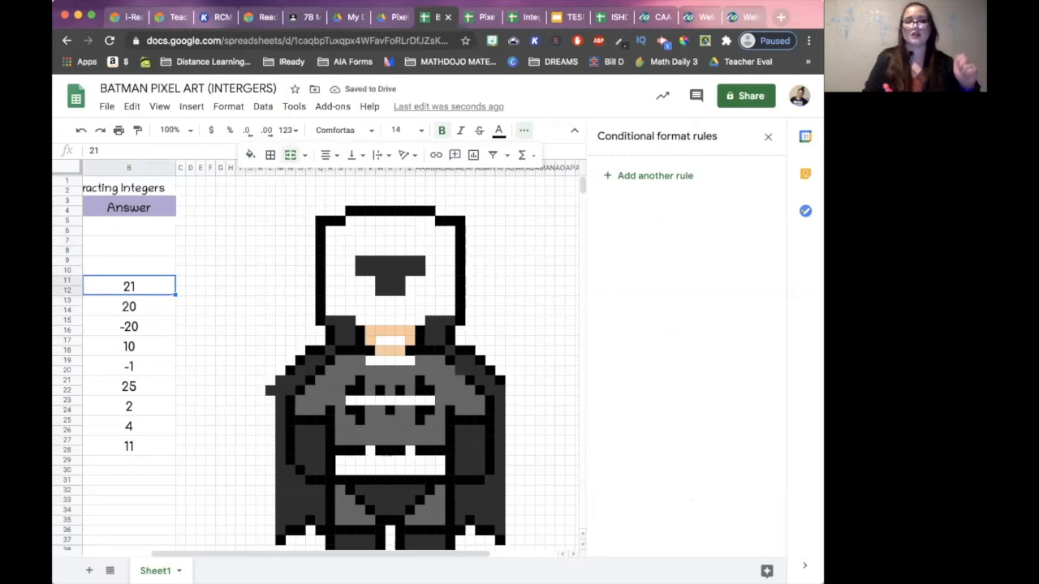
scroll(324, 365, left, 3)
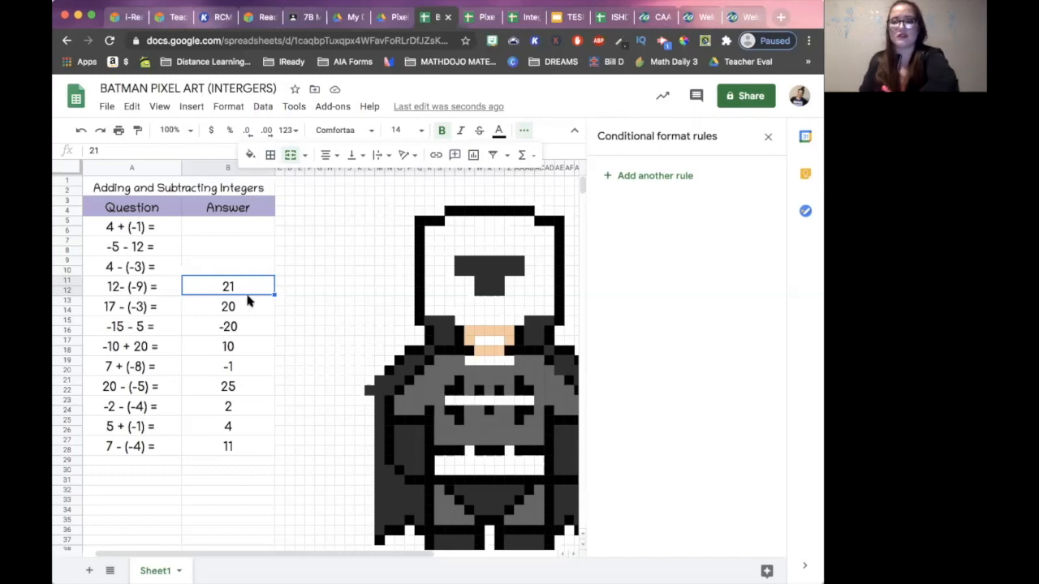
key(Delete)
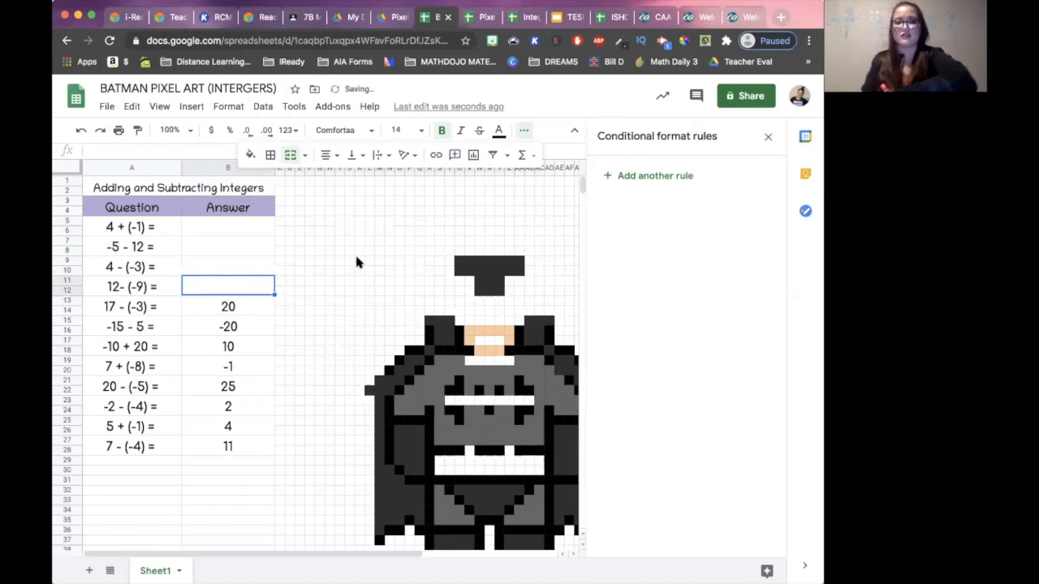
- Examine which cells of the hidden head outline the =$B$11=21 rule covers and review its list of ranges
click(430, 361)
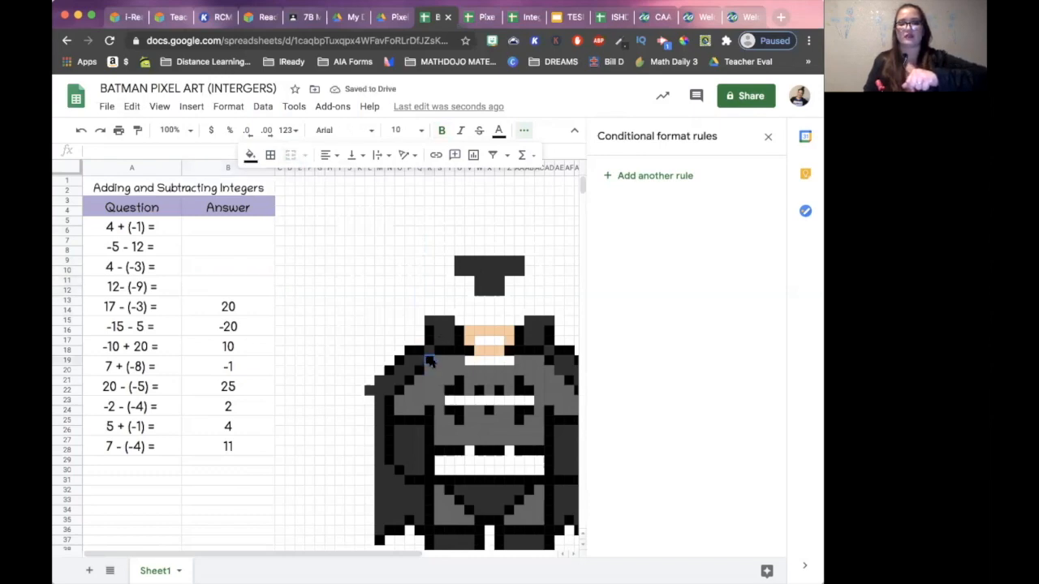
click(433, 236)
click(419, 231)
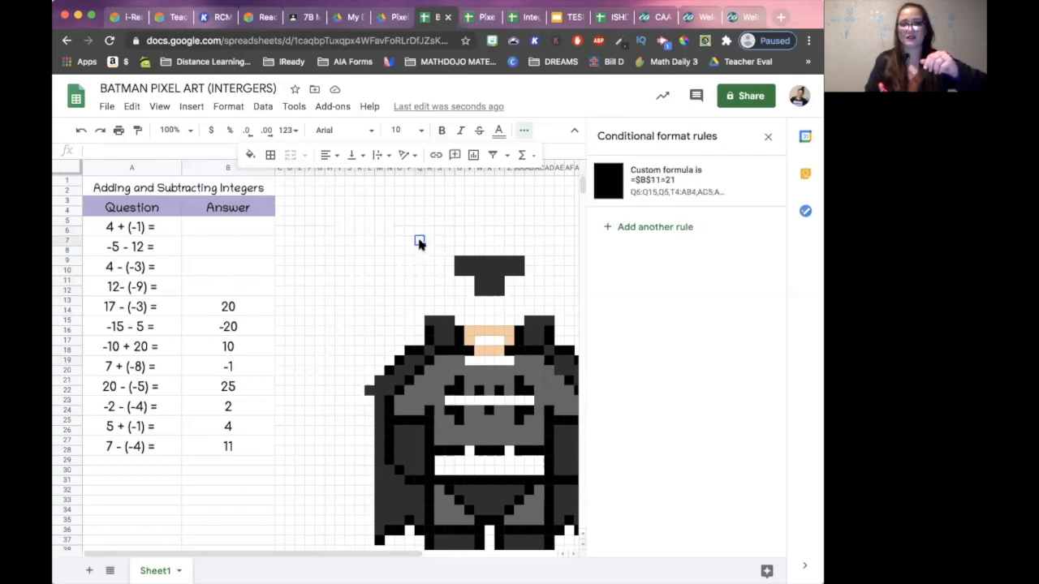
click(430, 200)
click(419, 229)
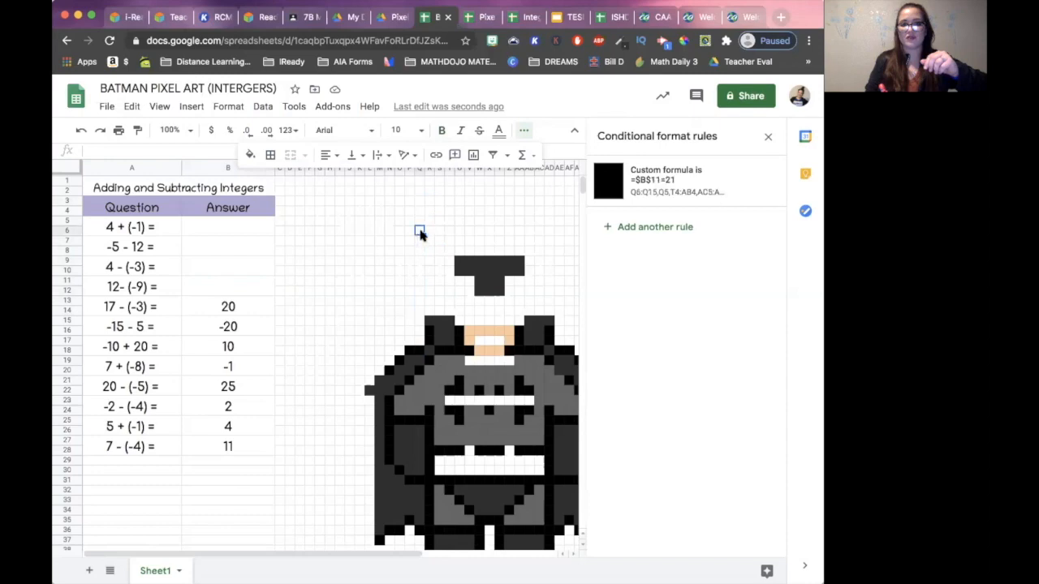
click(676, 182)
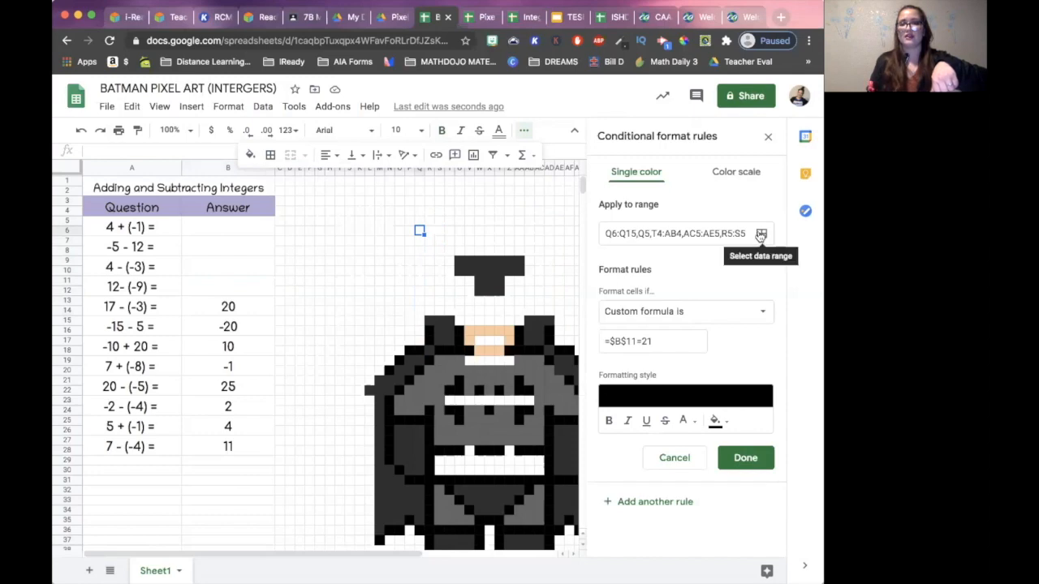
click(761, 234)
click(406, 431)
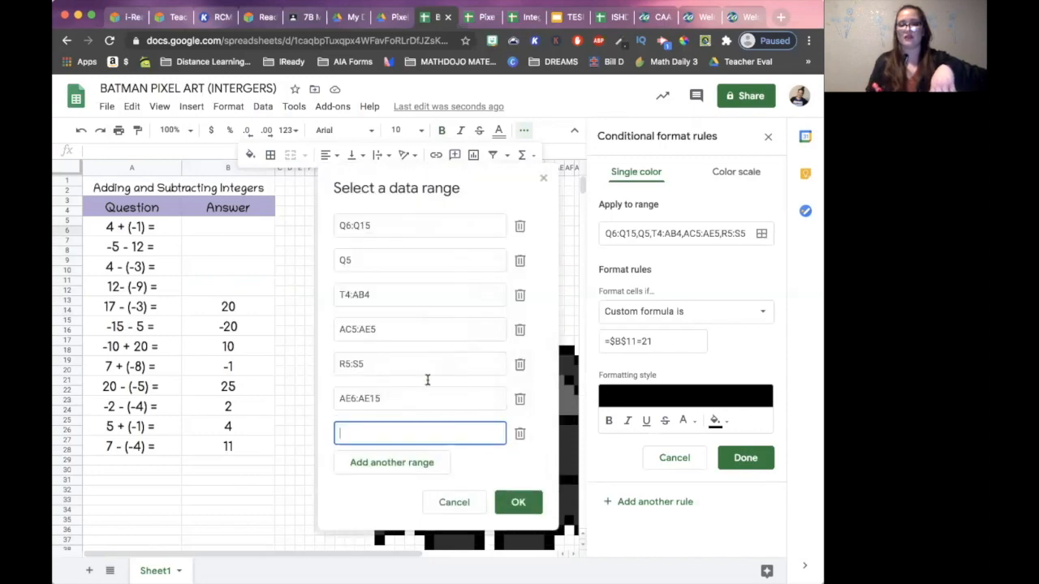
drag(405, 181, 177, 178)
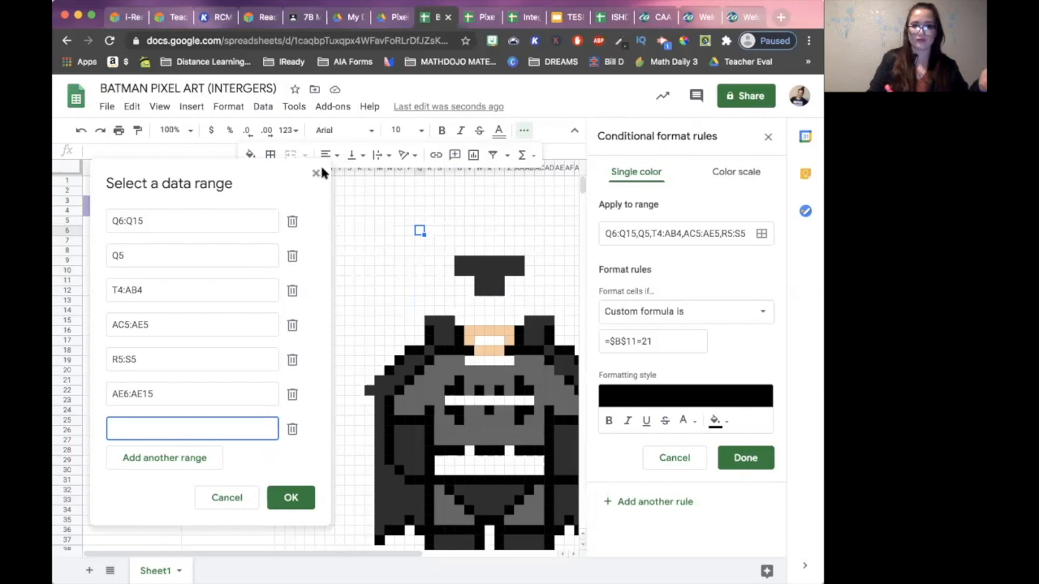
click(228, 499)
click(428, 220)
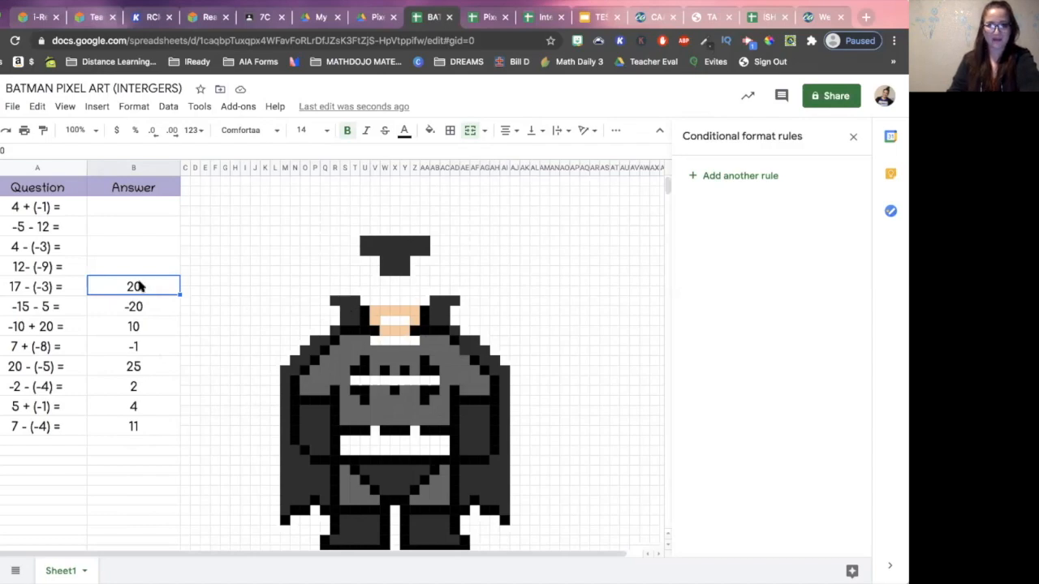
- Add conditional formatting rules for the body's grey and dark grey cell groups and clear their answers in B13:B17
drag(395, 401, 395, 421)
super+click(395, 371)
click(739, 176)
click(832, 459)
key(Delete)
click(739, 176)
click(834, 460)
key(Delete)
- Add a conditional formatting rule for the black outline cells on the body's right half and clear its matching answer
super+click(466, 343)
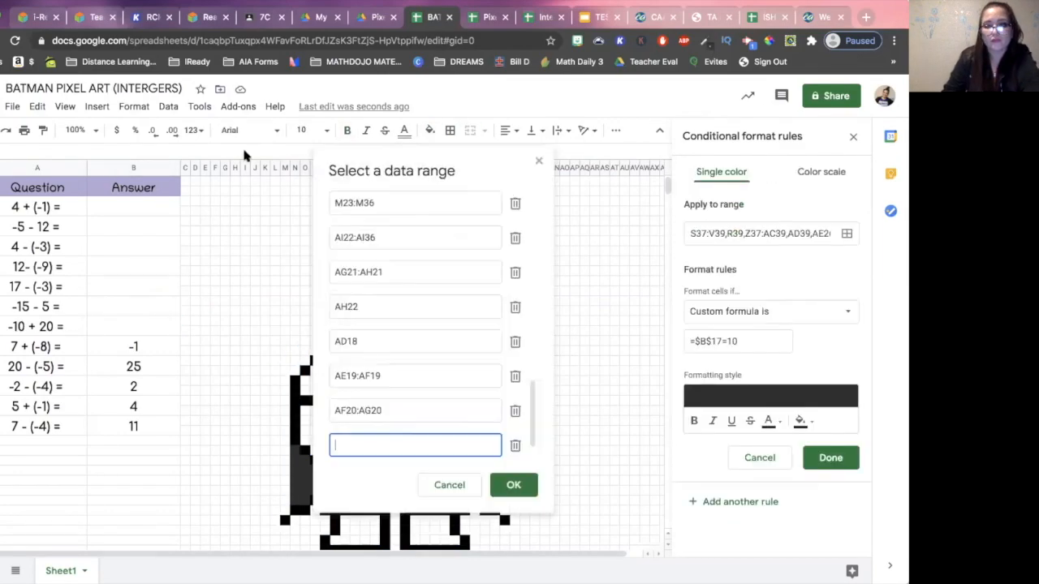
click(510, 484)
click(828, 454)
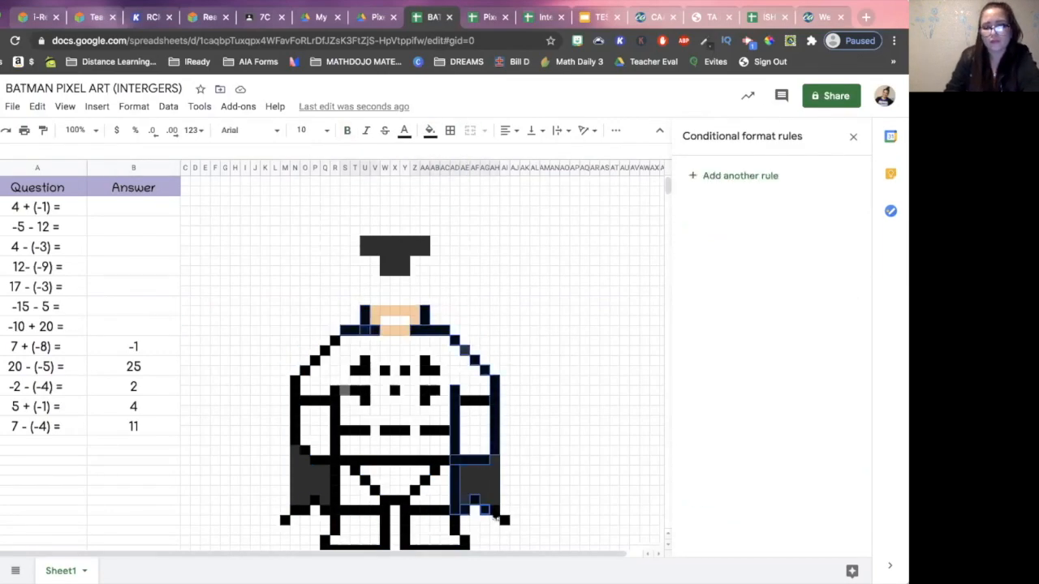
key(Delete)
- Adjust the range of the conditional formatting rule for the leftover grey cell in column S and save it
click(345, 390)
click(846, 233)
click(213, 473)
click(831, 457)
- Add a conditional formatting rule for the lower cape cells and clear the answers in B21 and B23
scroll(457, 455, down, 1)
super+click(495, 410)
click(739, 176)
click(723, 340)
click(831, 457)
click(134, 317)
key(Delete)
click(159, 336)
key(Delete)
- Add a conditional formatting rule for the black bat logo and trunks outline cells and clear the answer to 5 + (-1)
super+click(431, 342)
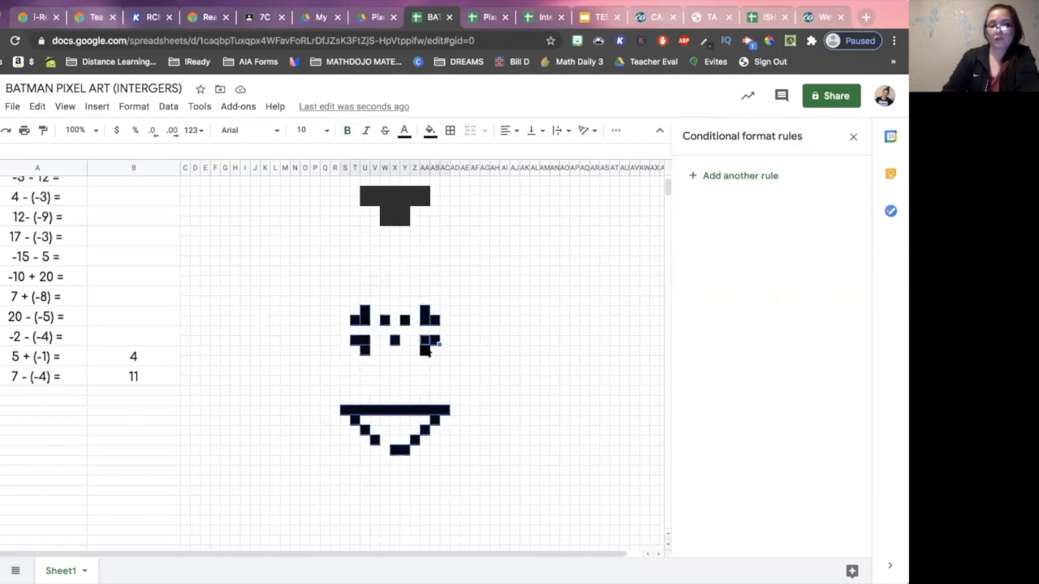
click(831, 458)
key(Delete)
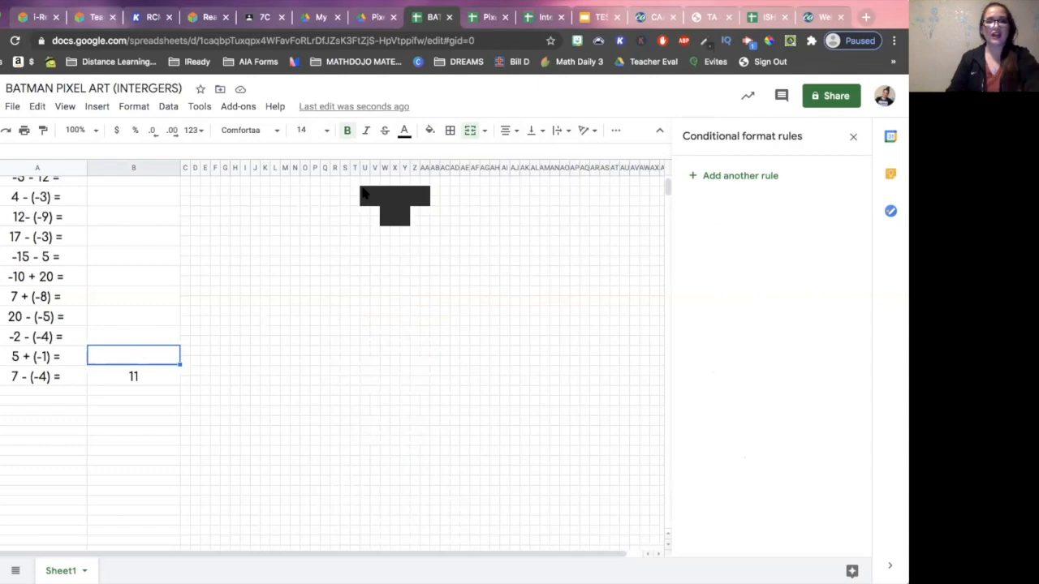
- Start a custom-formula conditional formatting rule for the remaining dark grey cells in U9:AA10 and W11:Y12
click(384, 211)
mouse_move(410, 228)
mouse_down()
mouse_move(405, 222)
mouse_move(401, 234)
mouse_up()
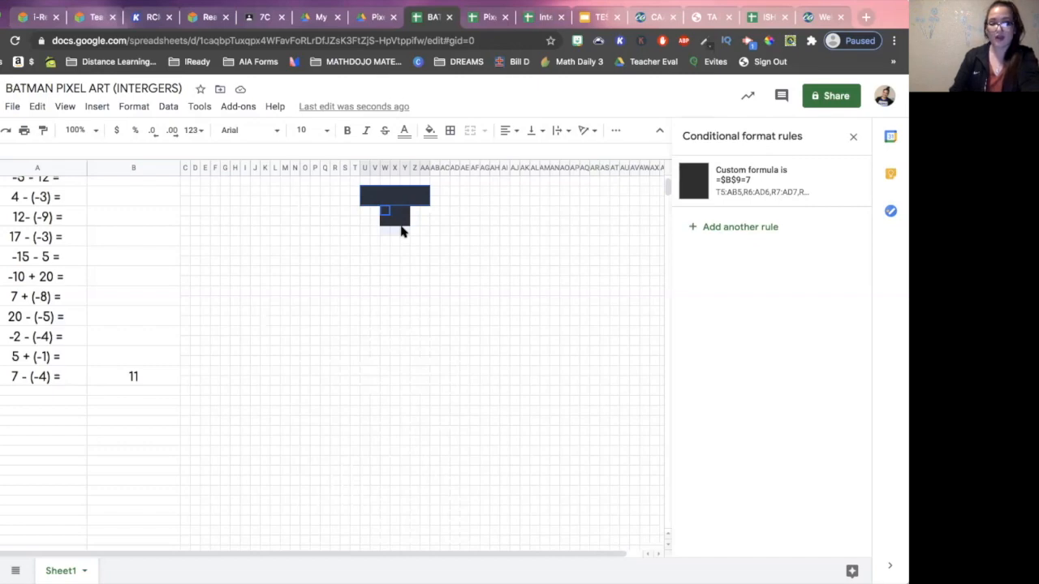
drag(401, 231, 400, 225)
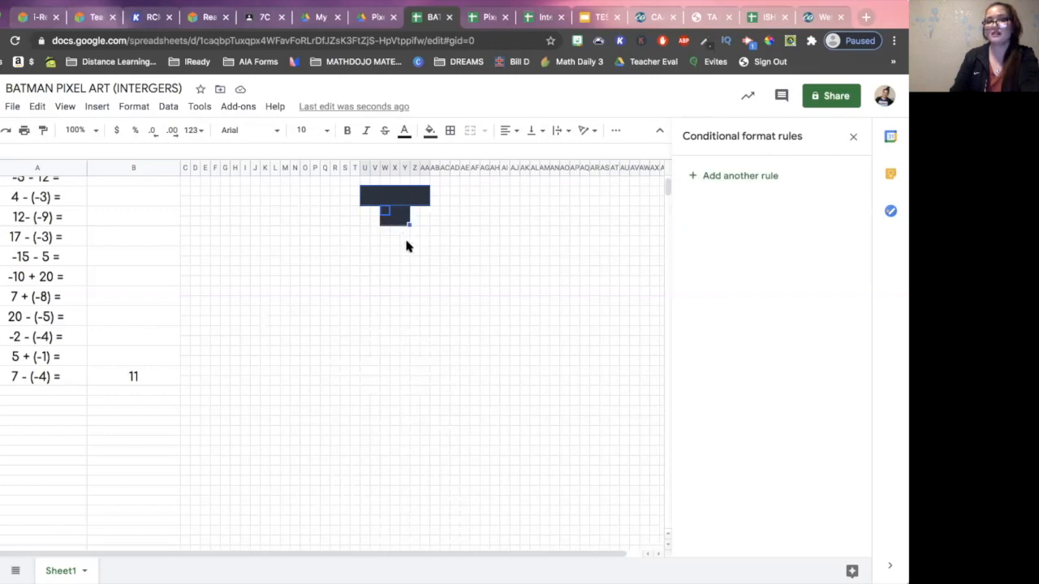
click(403, 241)
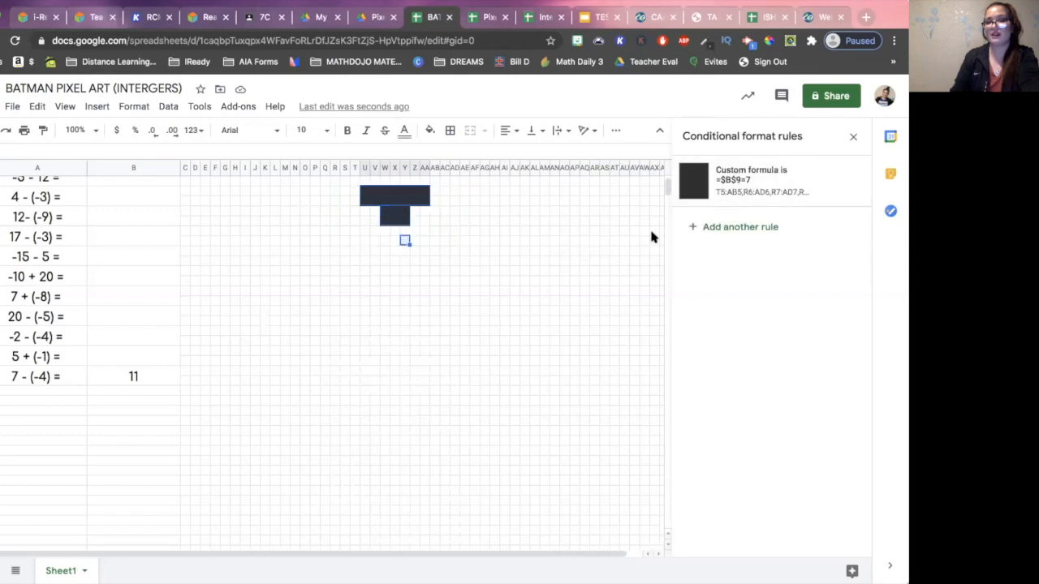
super+click(403, 239)
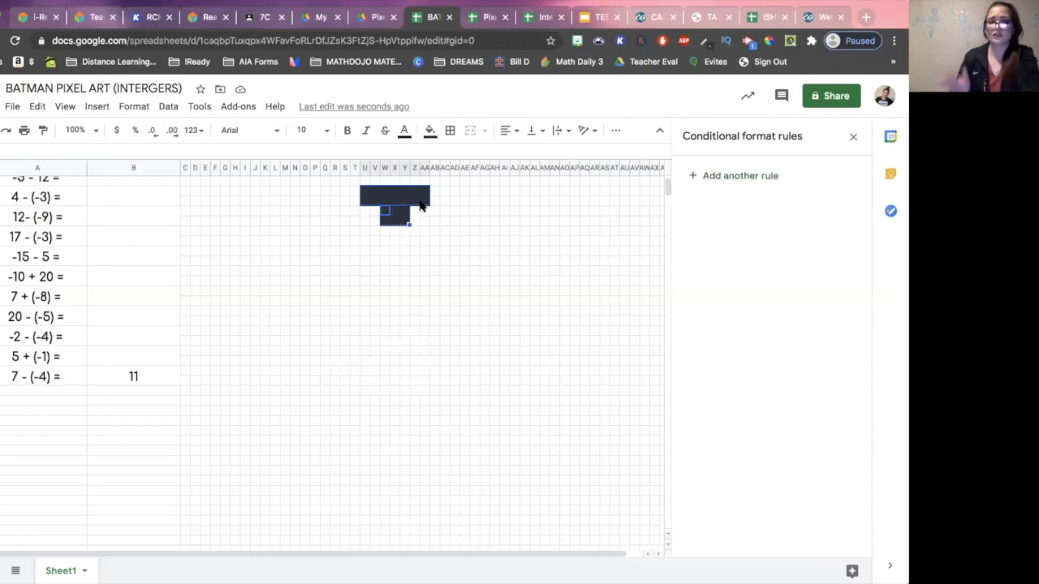
click(736, 177)
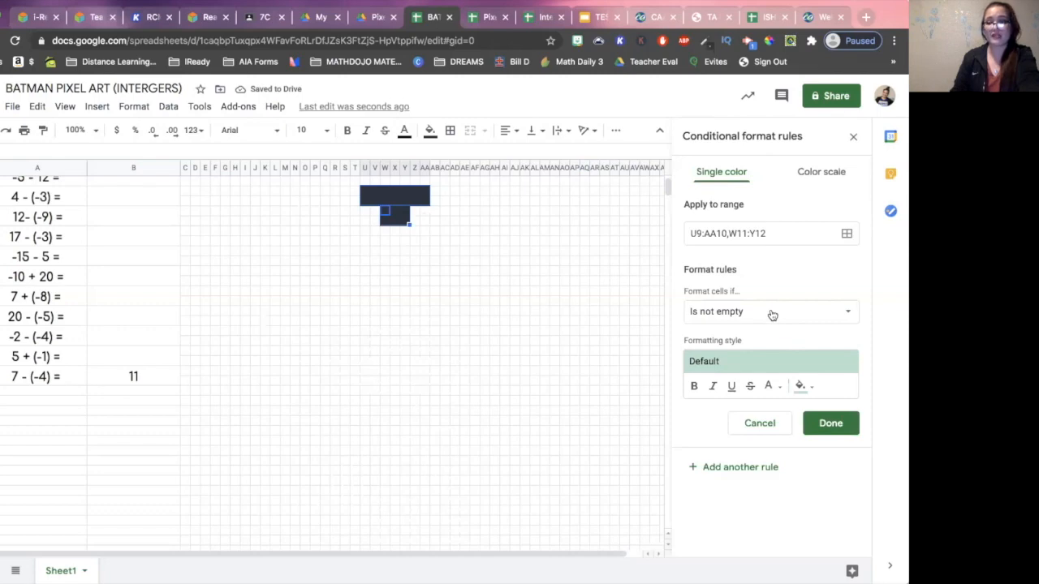
click(772, 314)
scroll(758, 463, down, 3)
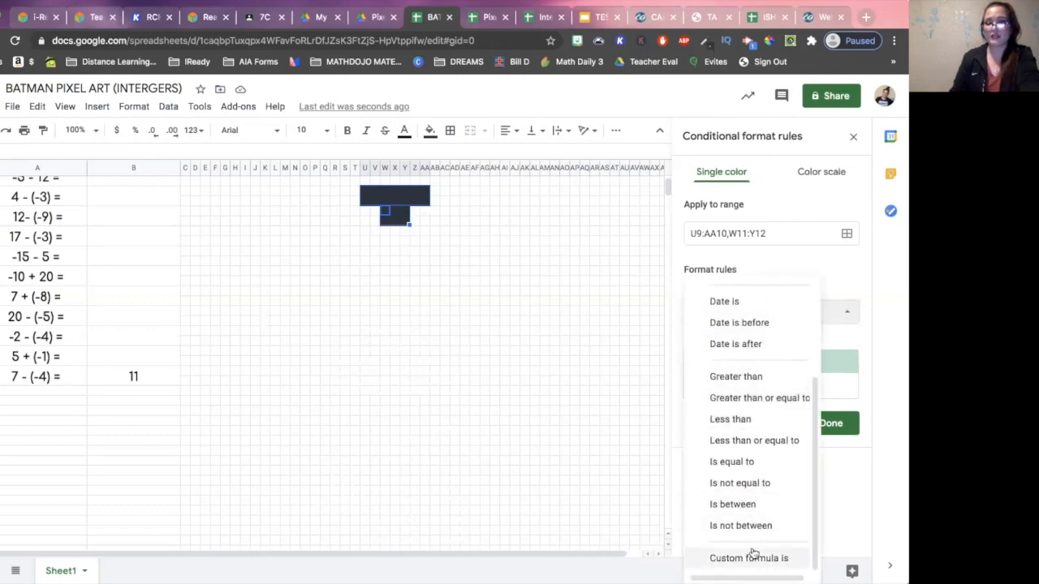
click(752, 557)
click(730, 342)
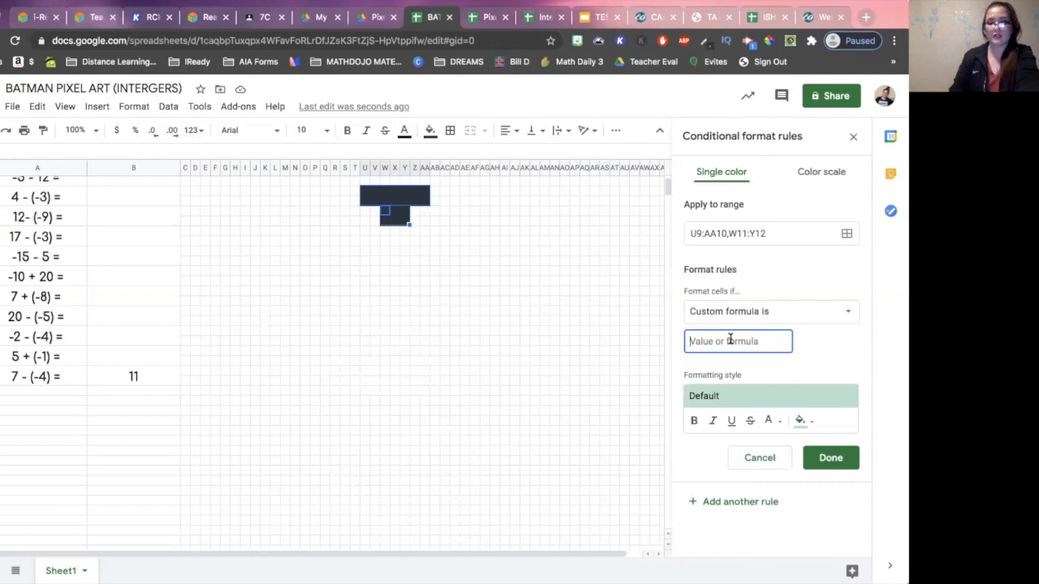
- Complete the rule with the formula =$B$27=11 and the custom dark grey fill, and clear the answer to 7 - (-4)
text(=$B$)
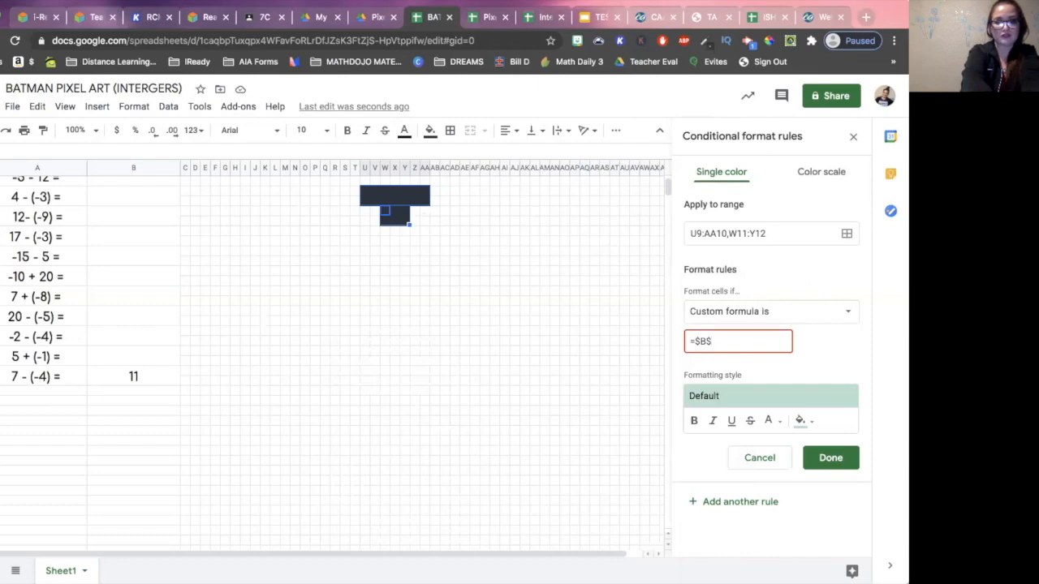
text(27)
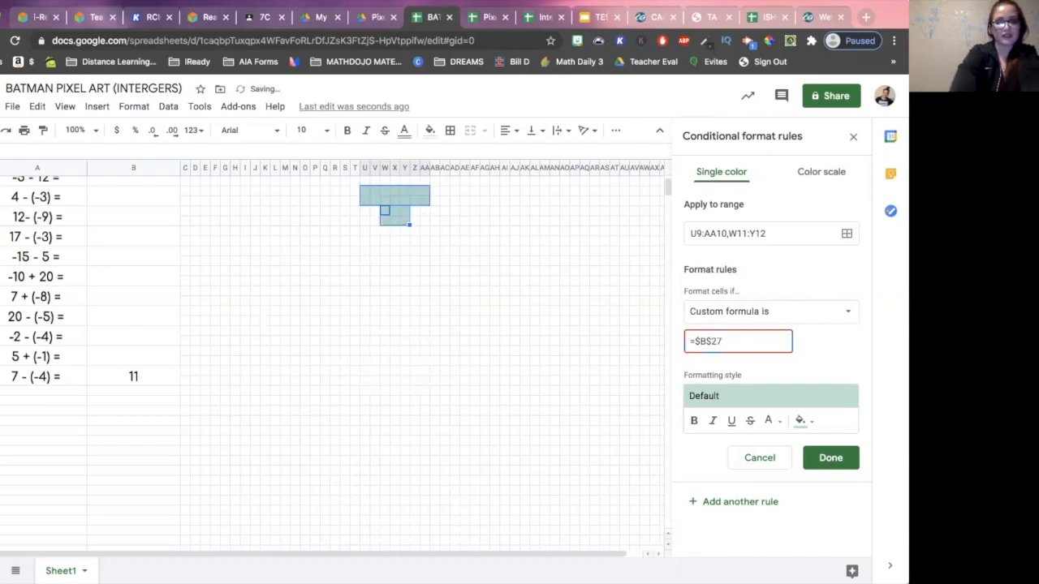
text(=)
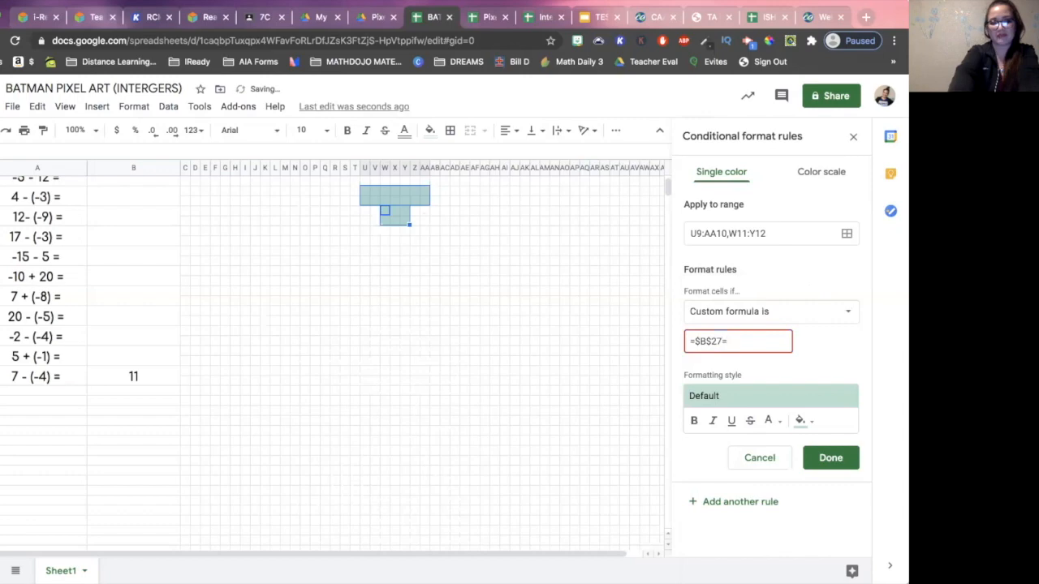
text(11)
click(801, 423)
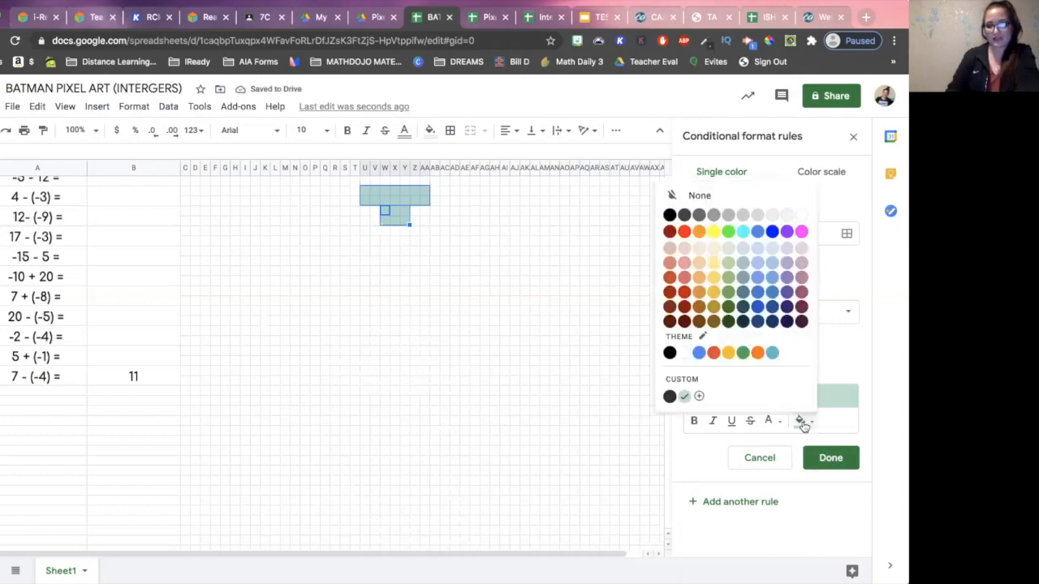
click(669, 396)
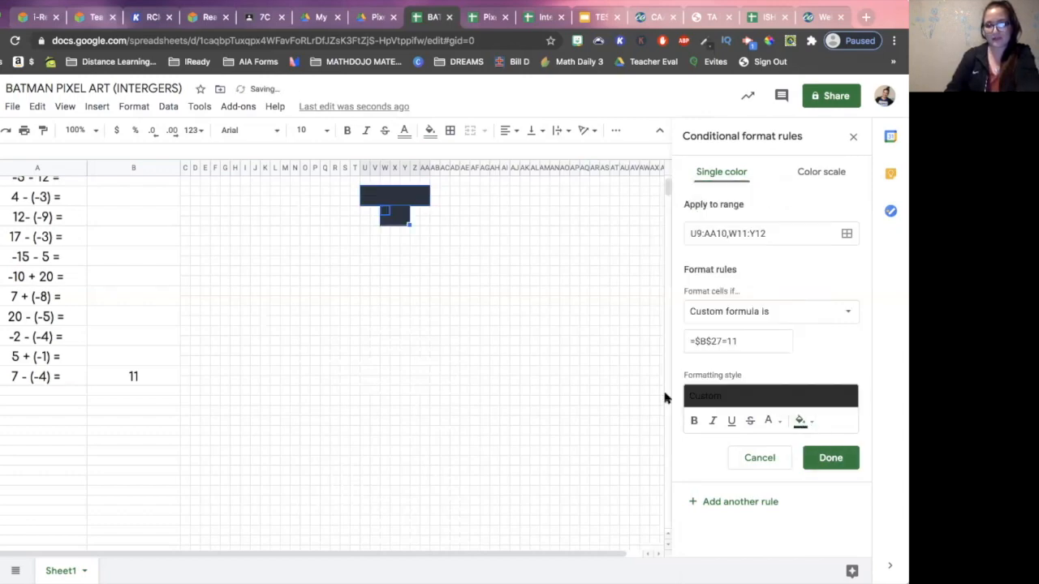
click(829, 459)
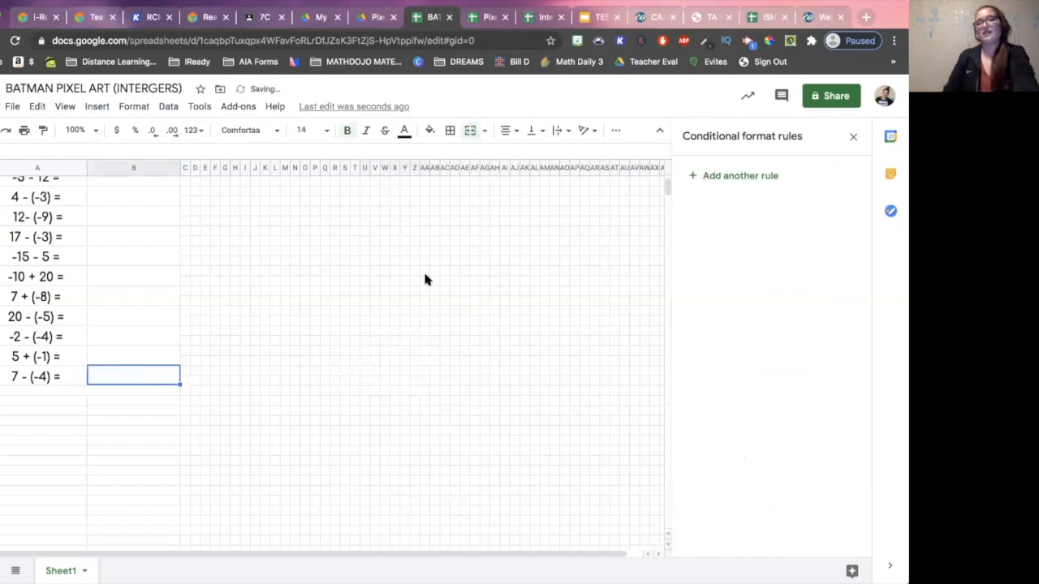
- Select the empty answer cell for 4 + (-1) and close the conditional formatting rules
scroll(136, 306, up, 2)
click(146, 229)
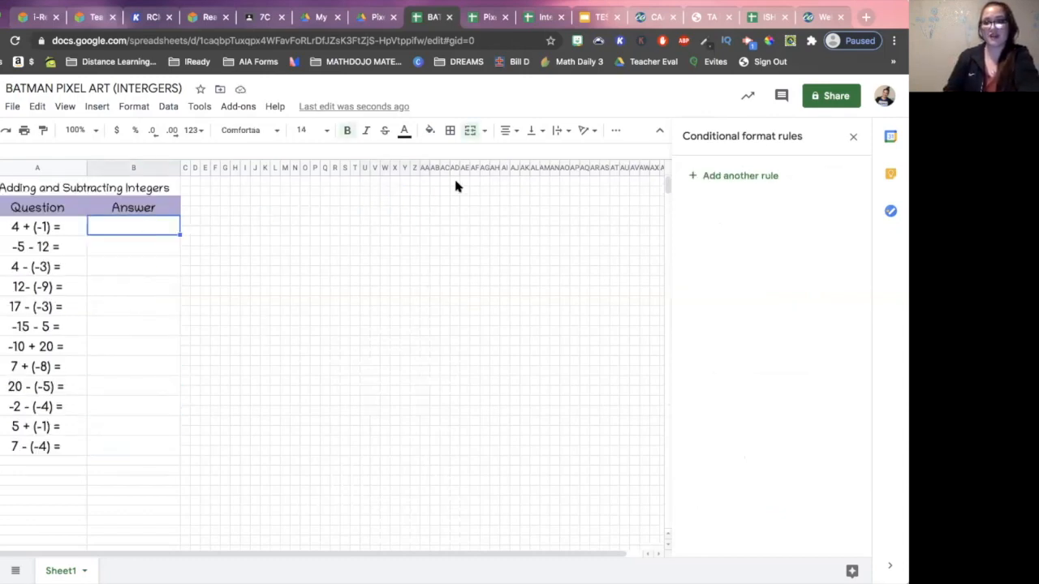
click(853, 137)
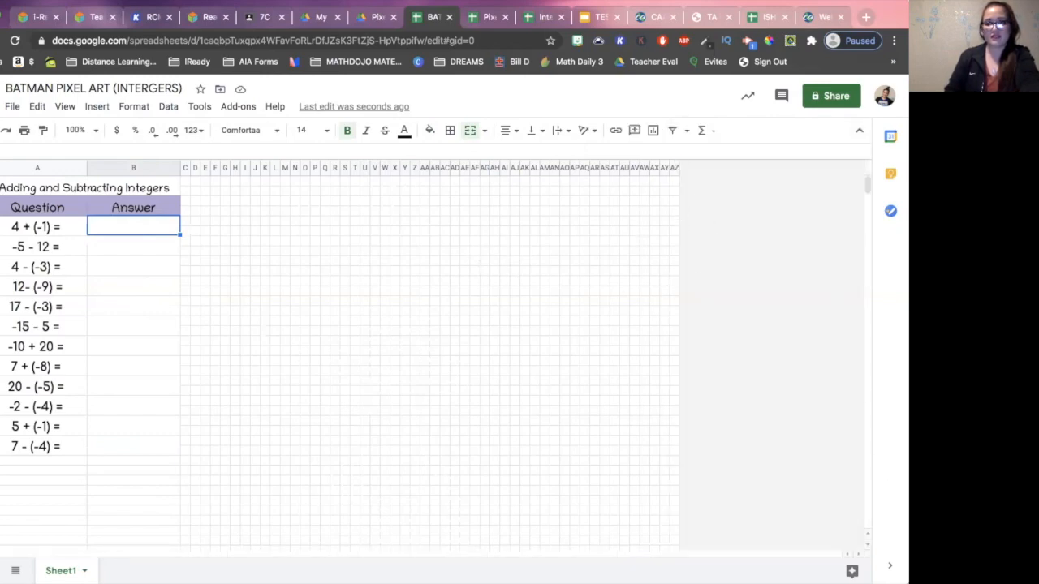
drag(862, 486, 801, 485)
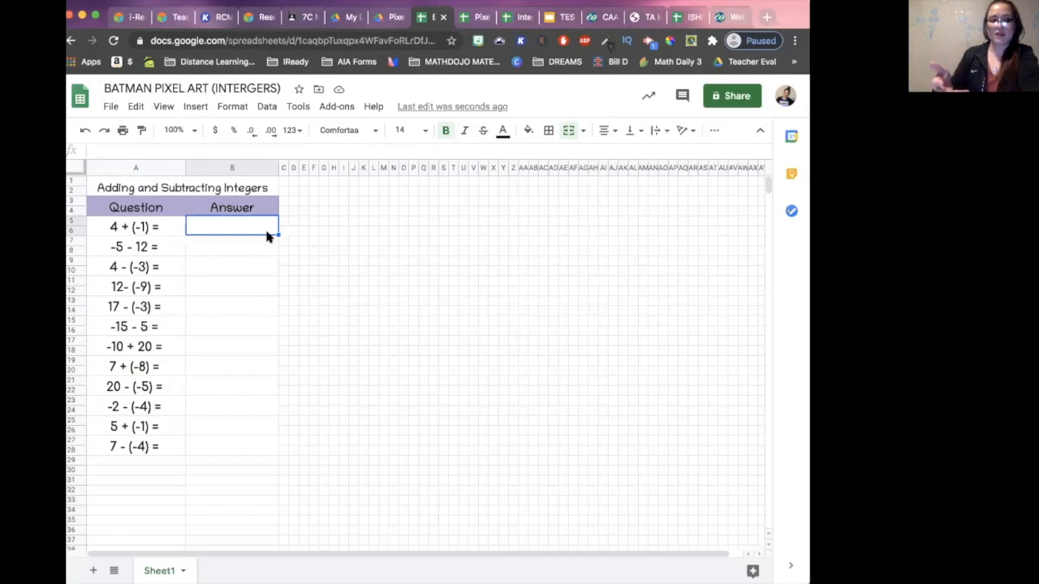
- Test the wrong answer 5 for 4 + (-1), and clear it from the answer cell
text(5)
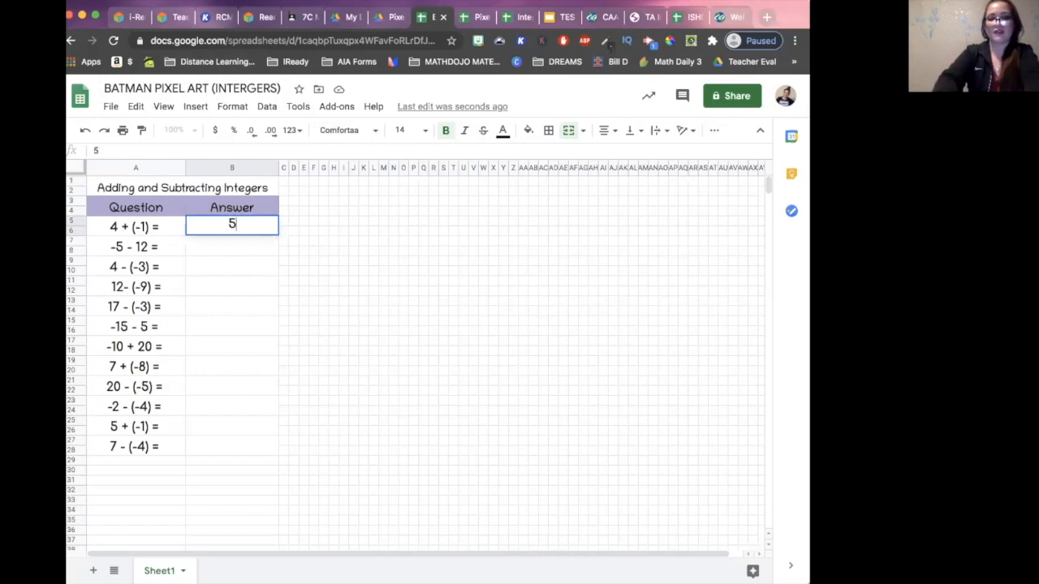
click(255, 248)
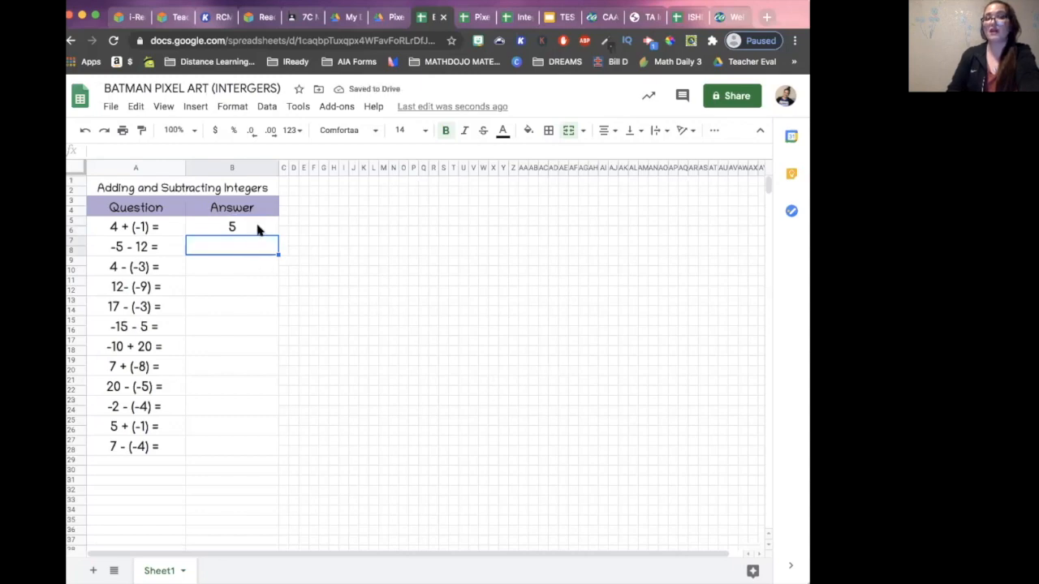
click(256, 230)
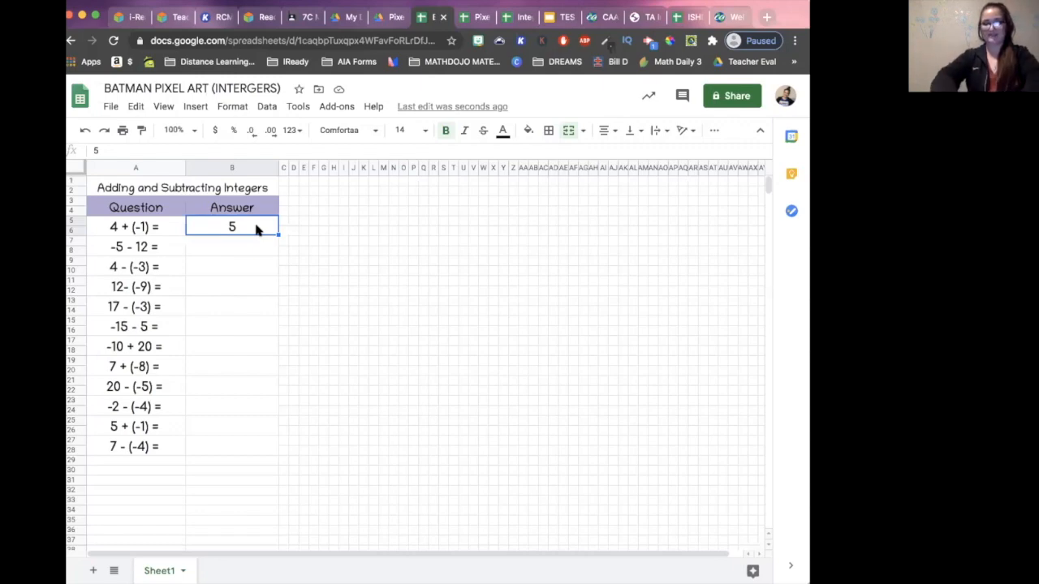
key(Delete)
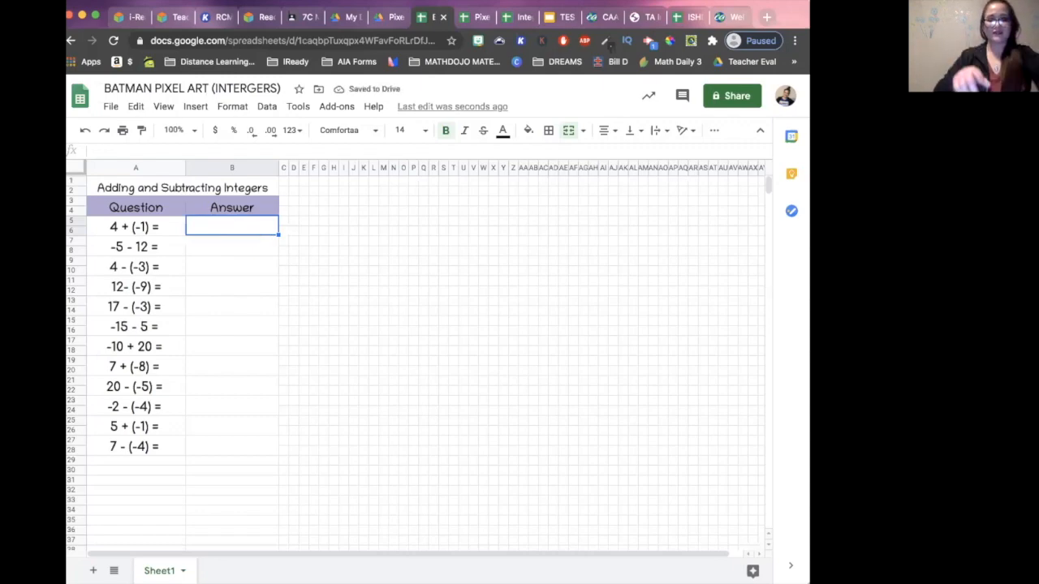
- Enter the correct answers 3 for 4 + (-1) and -17 for -5 - 12
text(3)
key(Return)
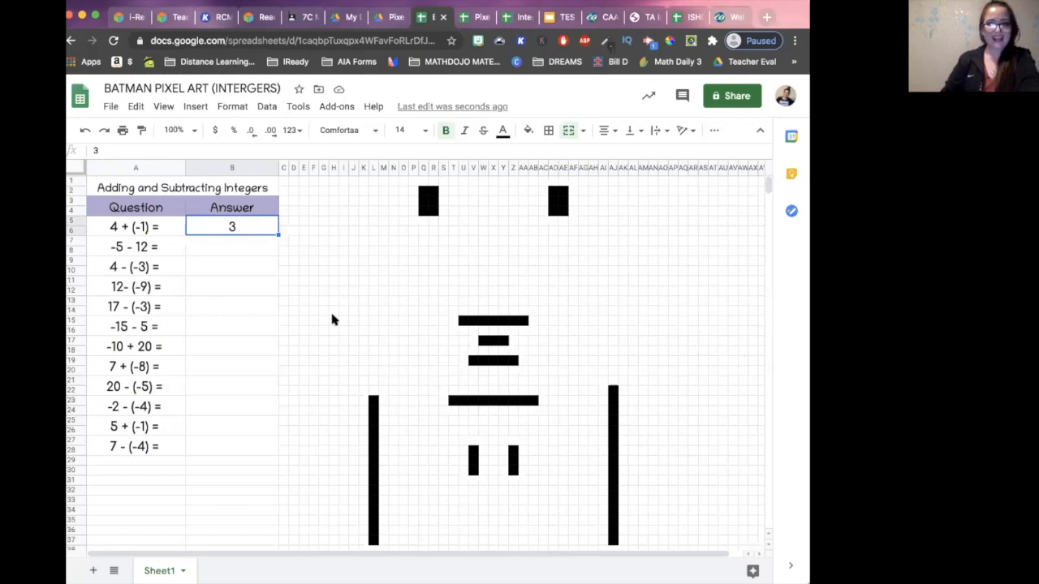
click(233, 249)
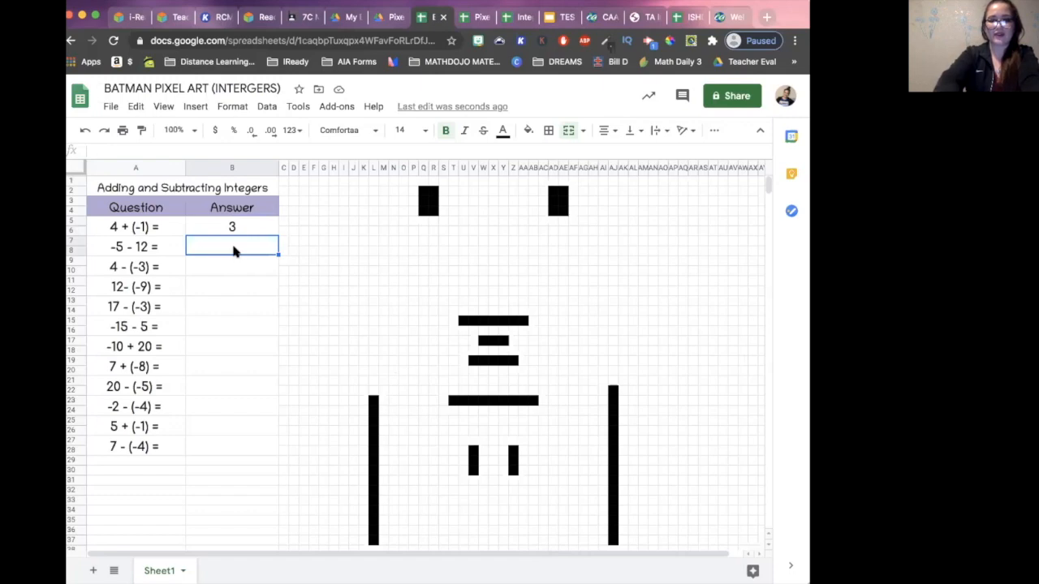
text(-17)
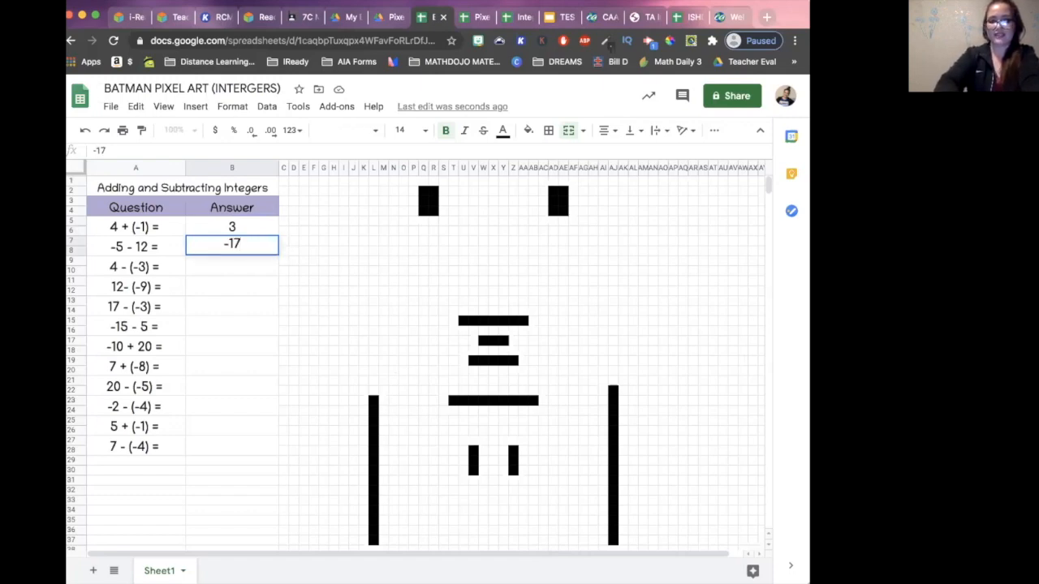
key(Return)
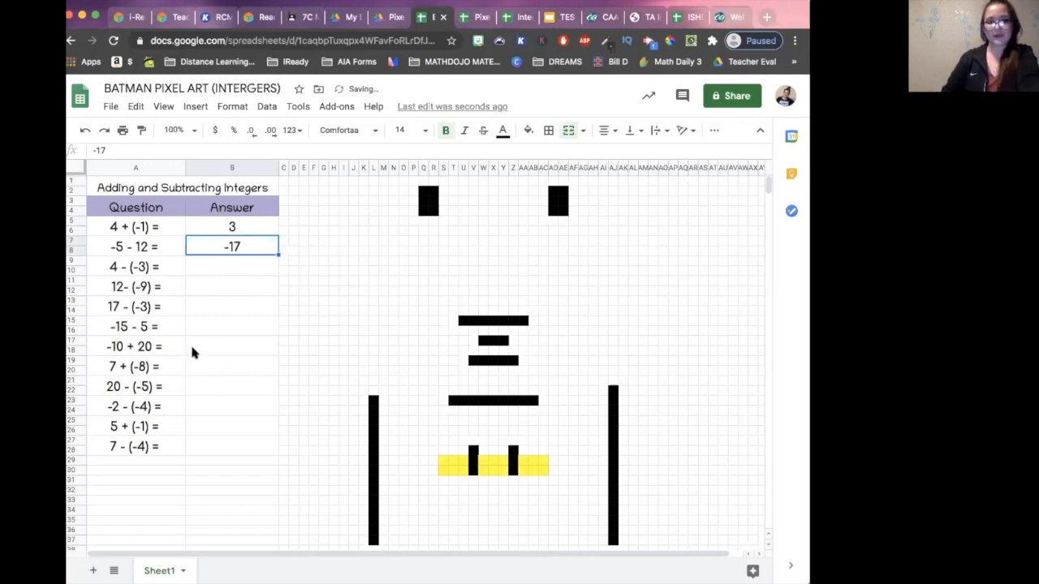
- Enter the correct answers 7 for 4 - (-3) and 21 for 12 - (-9)
click(208, 273)
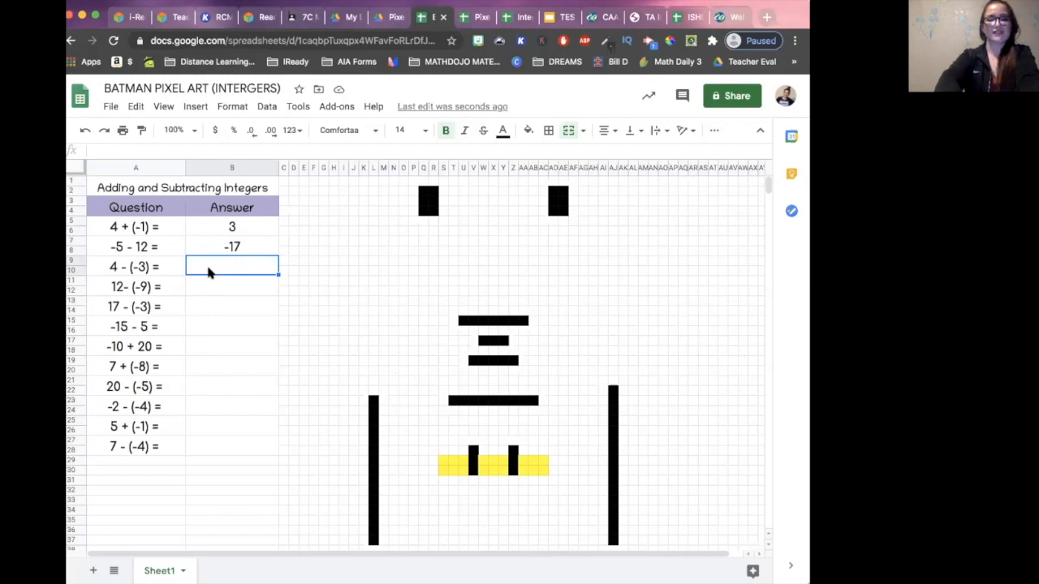
text(7)
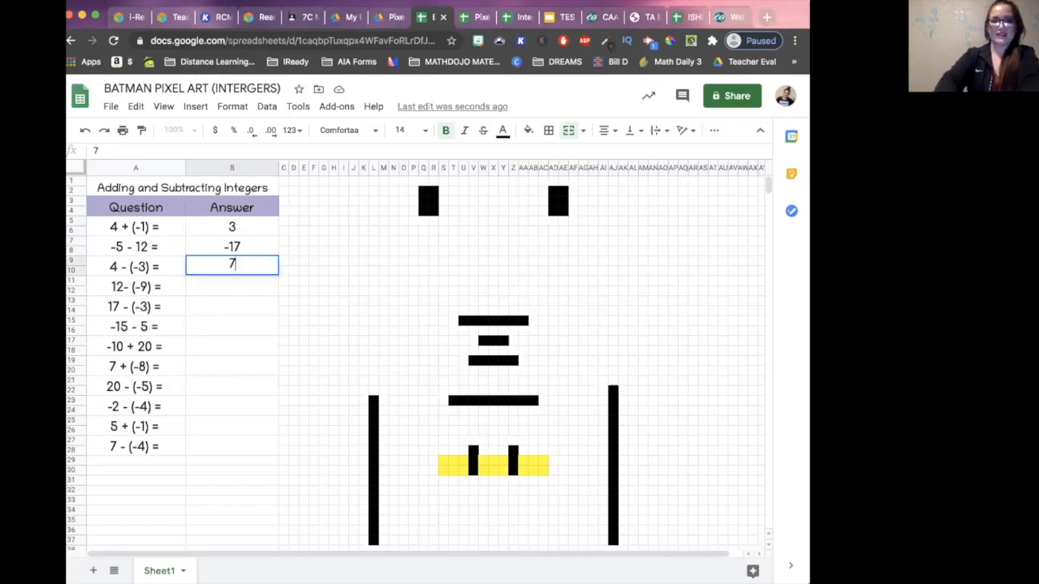
key(Return)
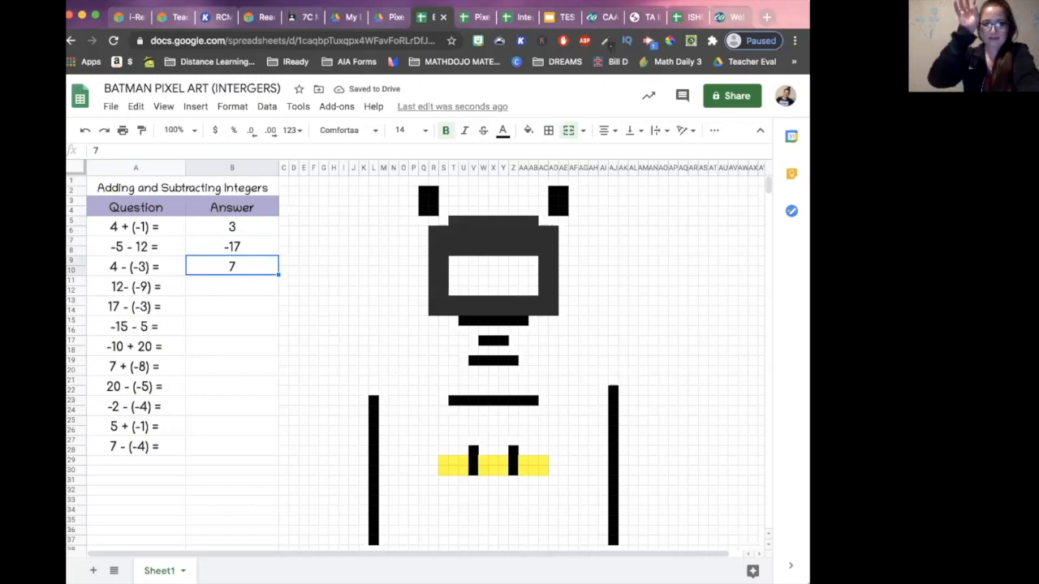
click(201, 285)
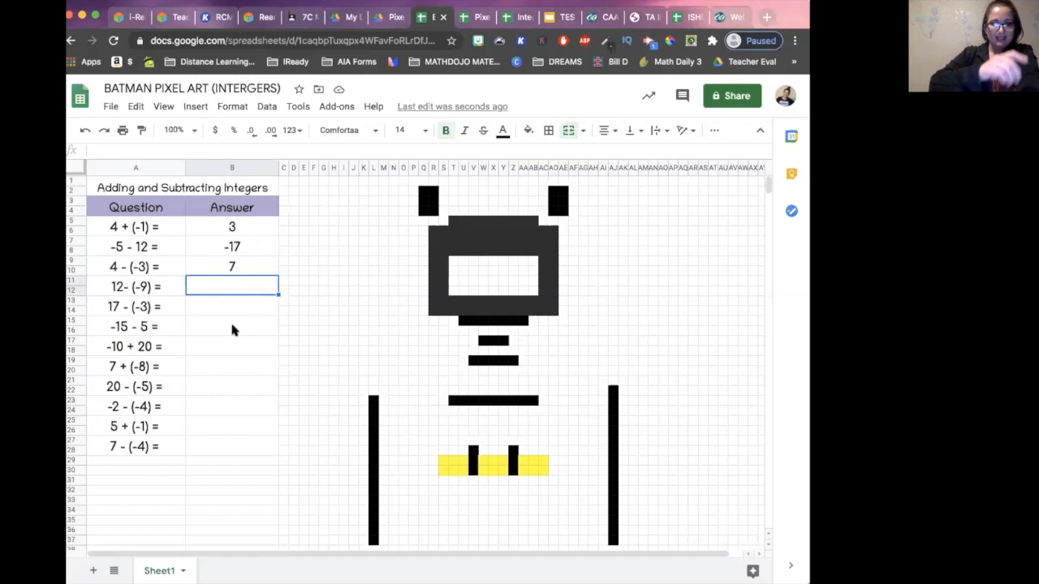
text(21)
key(Return)
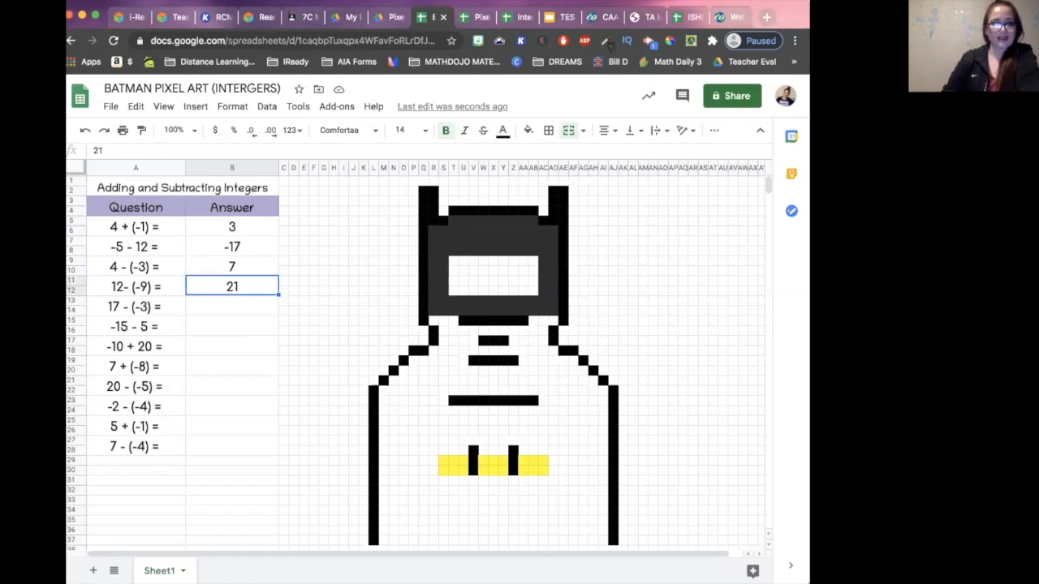
- Enter the correct answers 20 for 17 - (-3) and -20 for -15 - 5
click(233, 312)
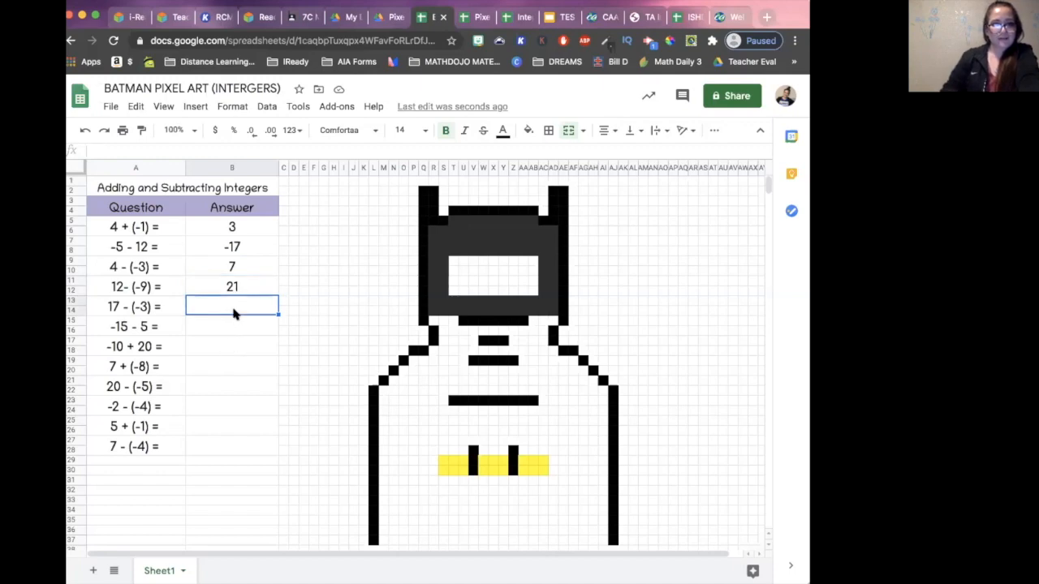
text(20)
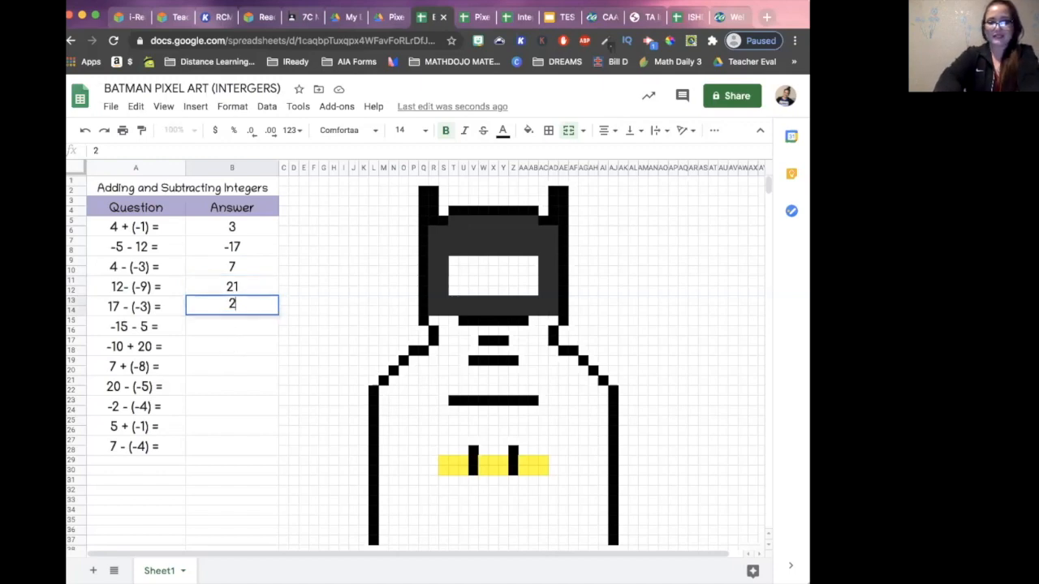
key(Return)
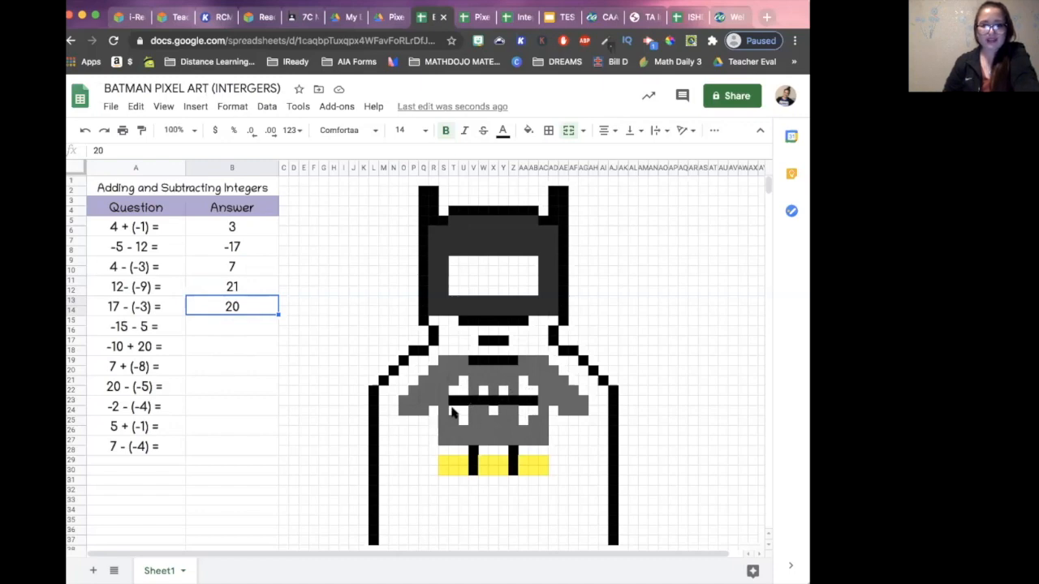
click(221, 329)
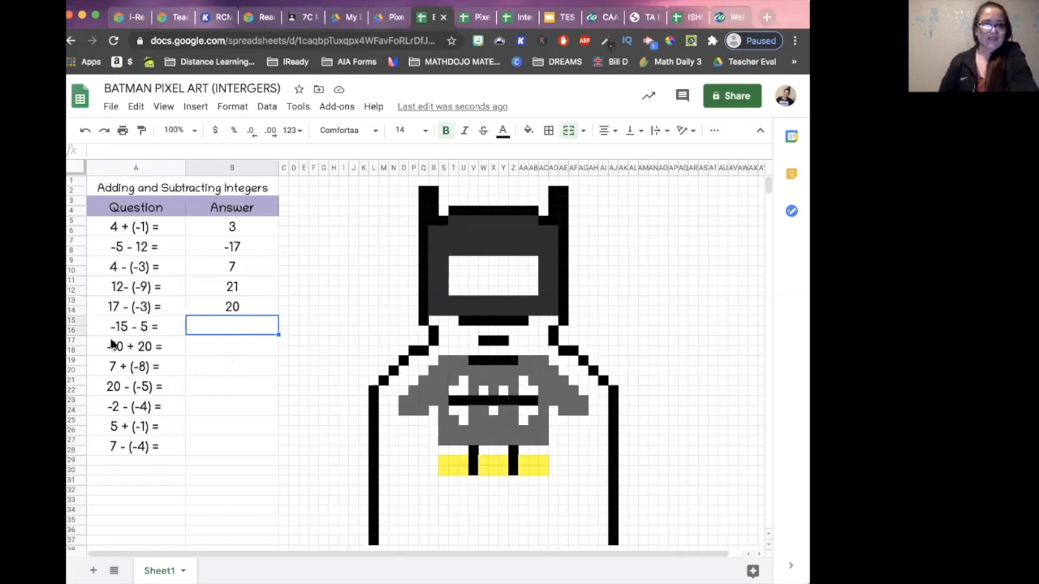
text(-20)
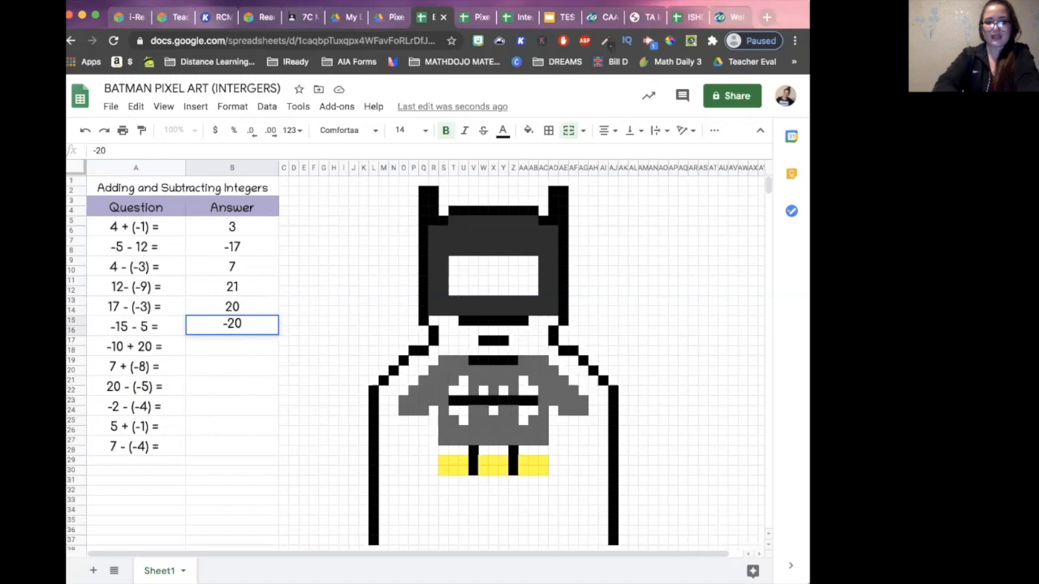
key(Return)
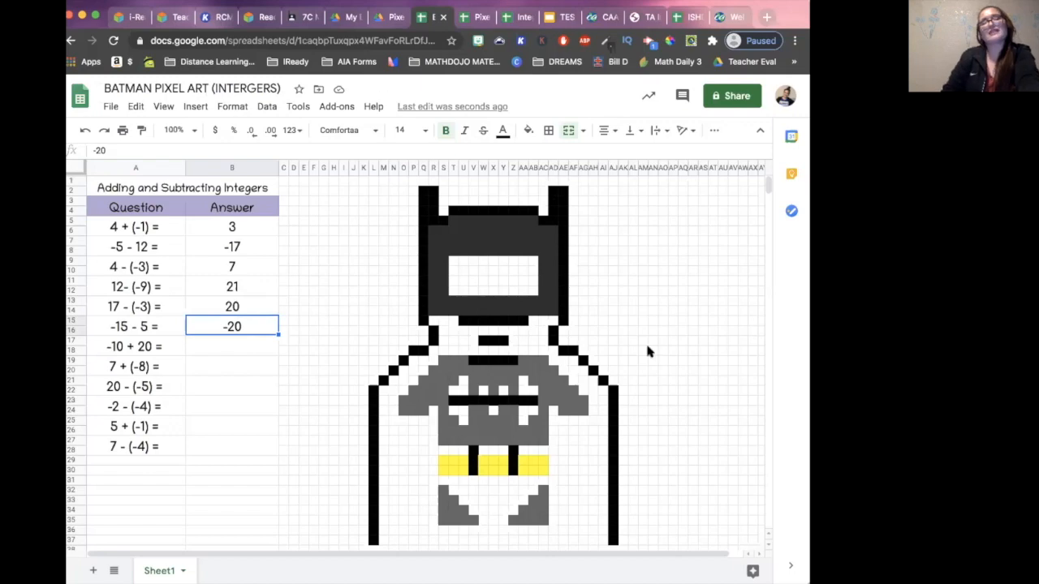
- Enter the correct answers 10 for -10 + 20 and -1 for 7 + (-8)
click(247, 350)
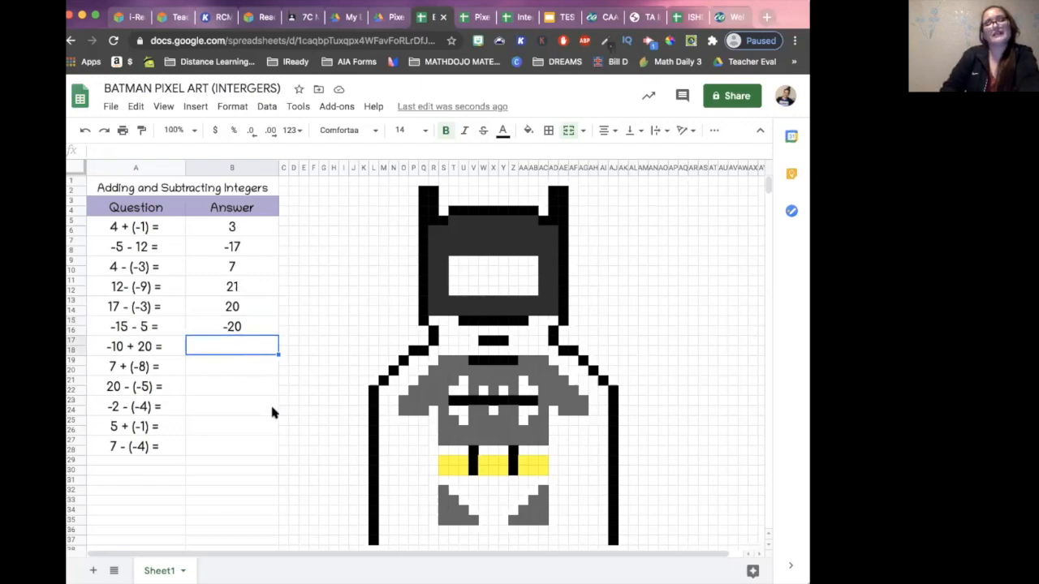
text(10)
key(Return)
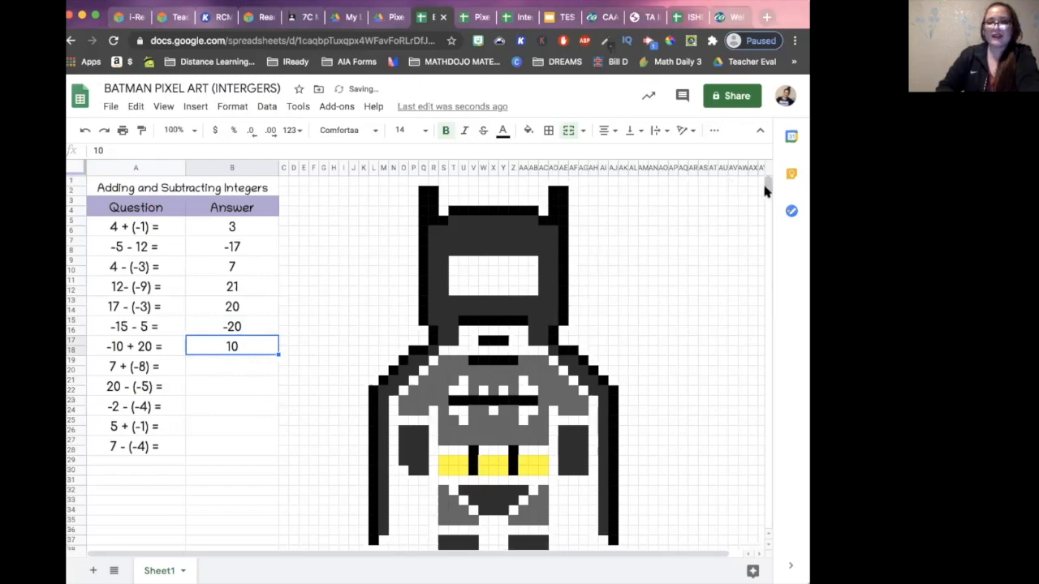
drag(768, 185, 769, 190)
click(228, 366)
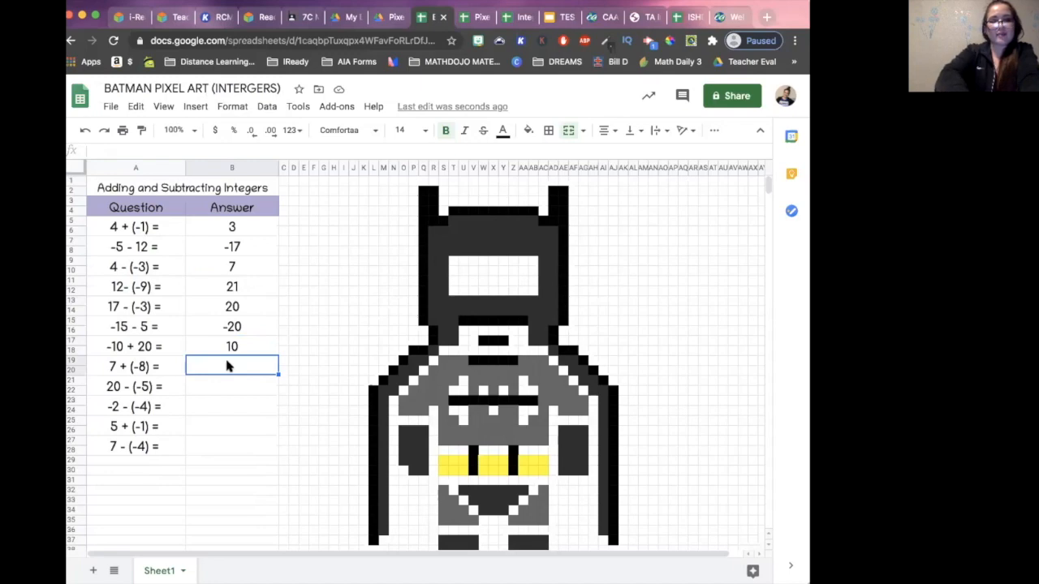
text(-1)
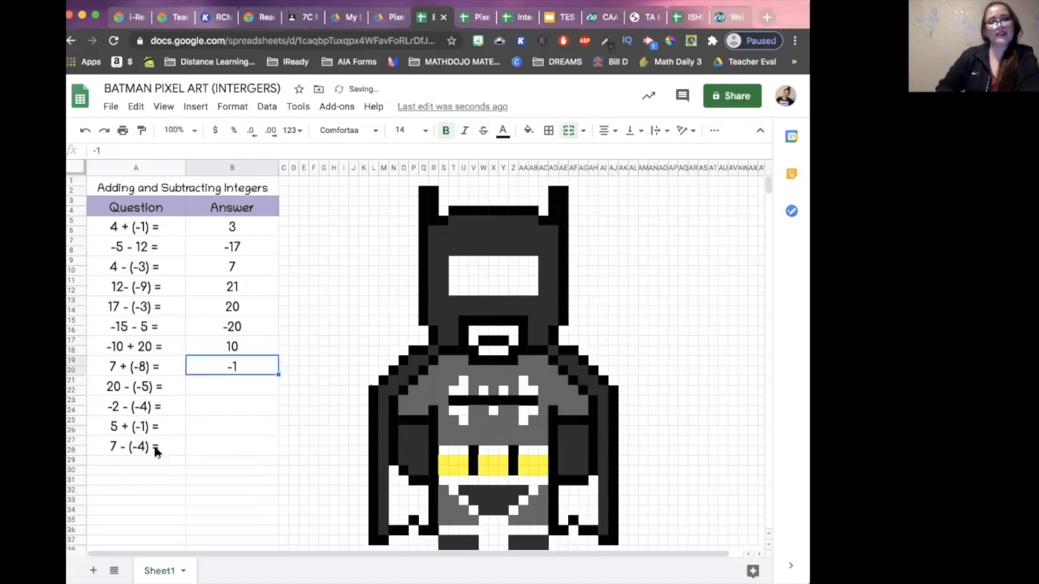
- Enter the correct answers 25 for 20 - (-5) and 2 for -2 - (-4)
click(232, 389)
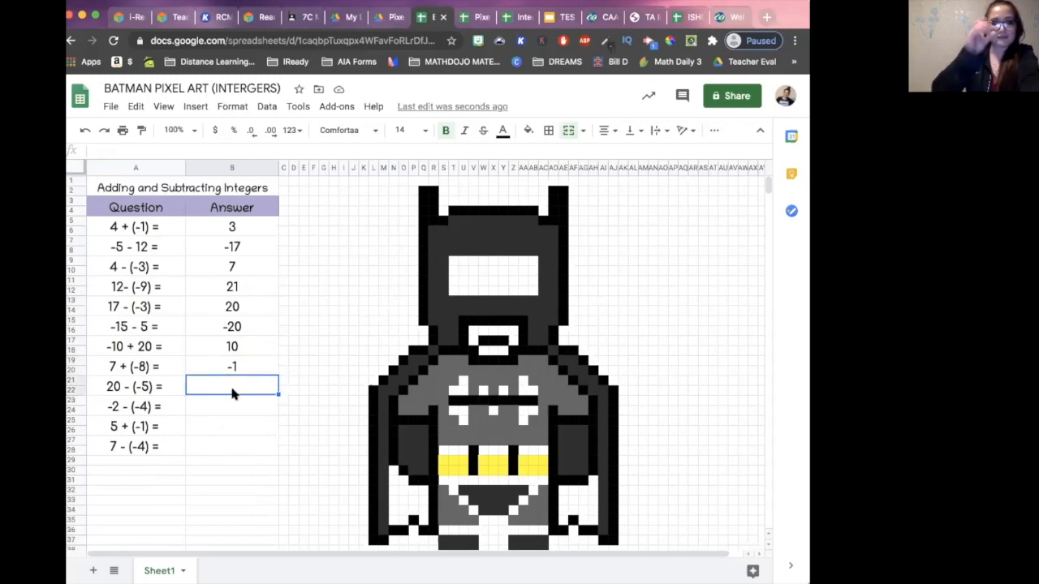
text(25)
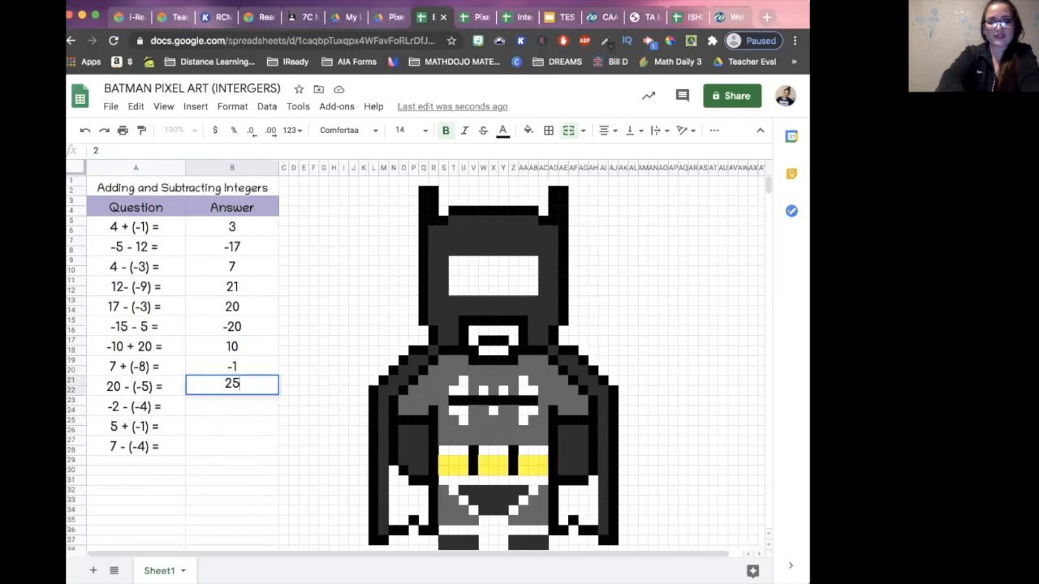
key(Return)
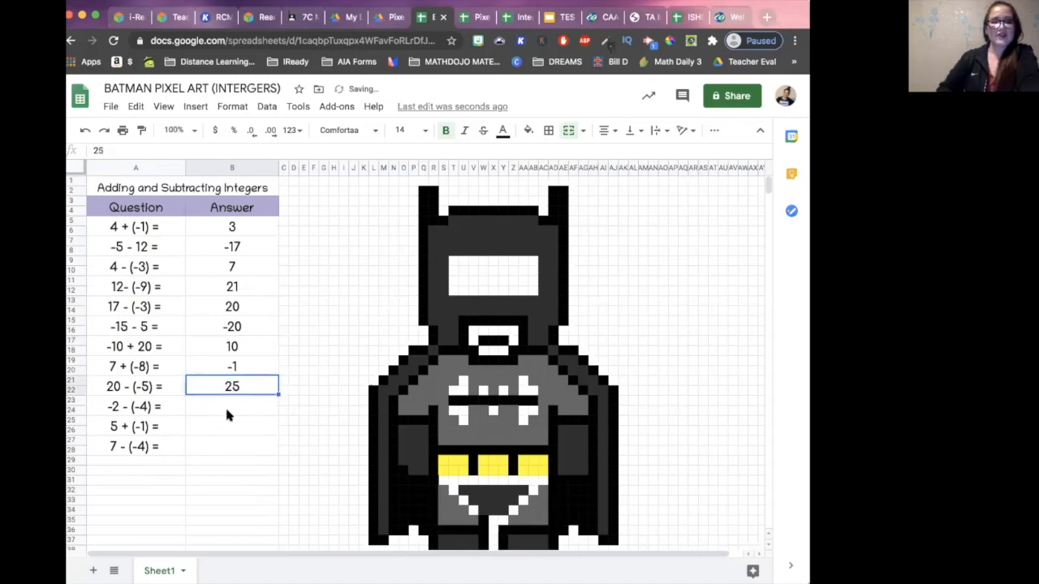
click(222, 412)
text(2)
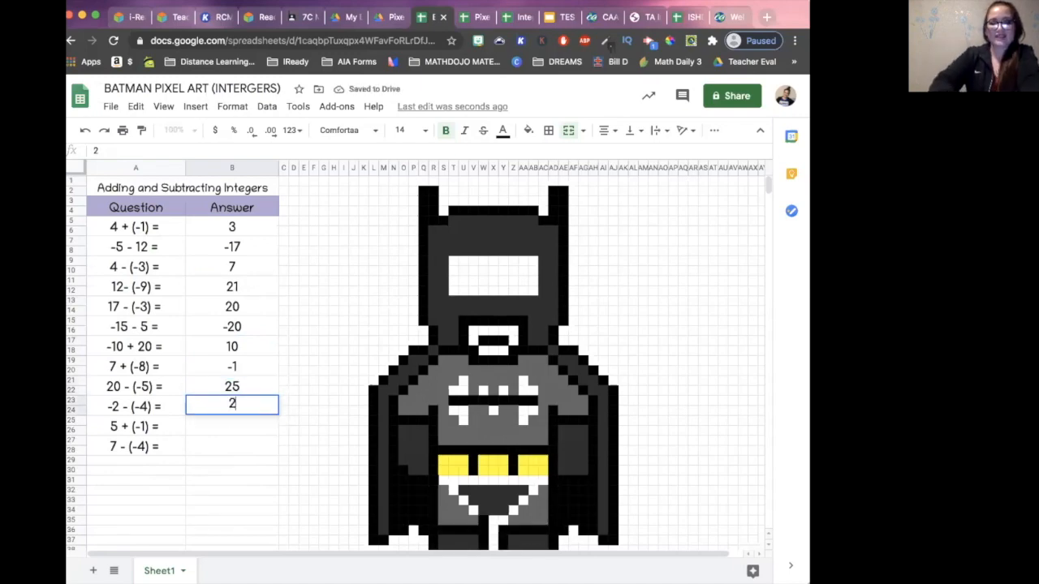
- Enter the correct answers 4 for 5 + (-1) and 11 for 7 - (-4), and check the whole Batman picture
click(214, 427)
text(4)
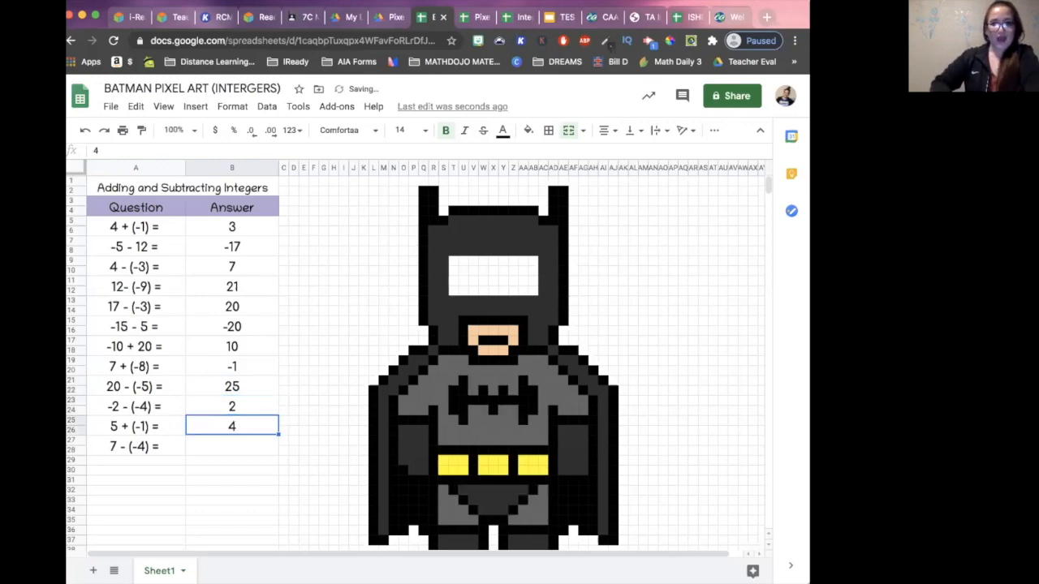
click(217, 448)
text(11)
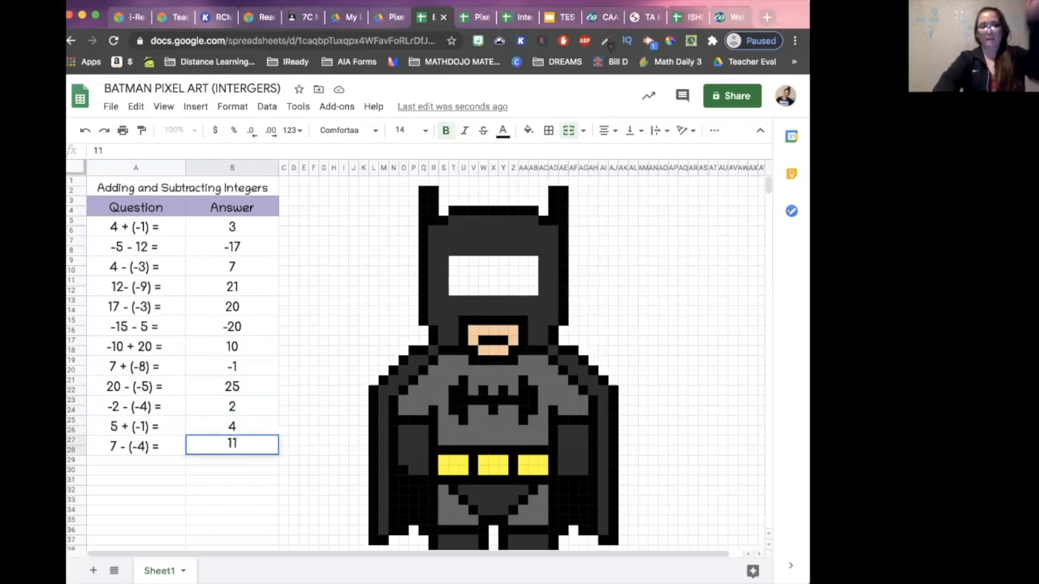
key(Return)
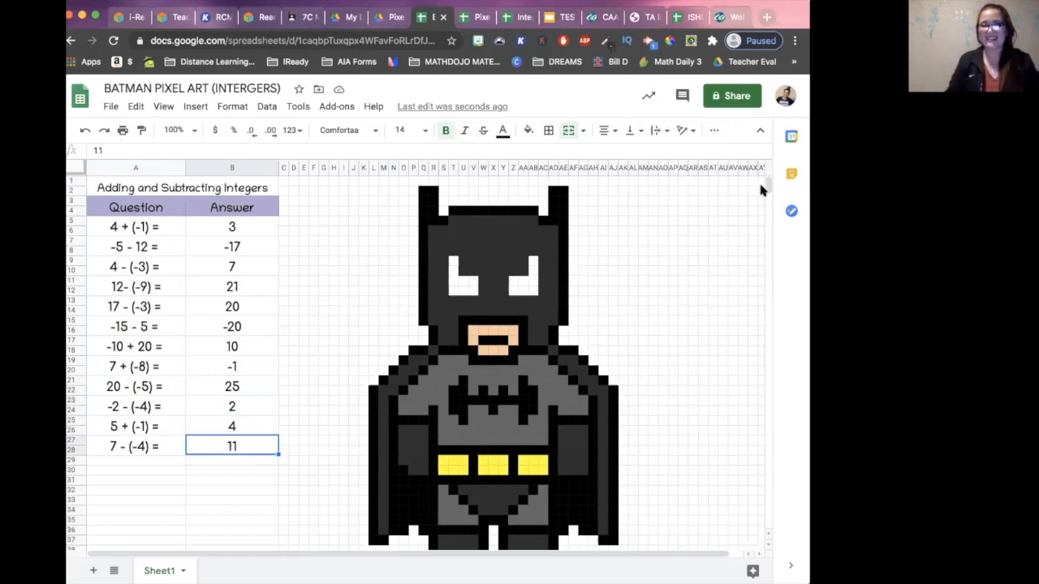
scroll(764, 190, down, 2)
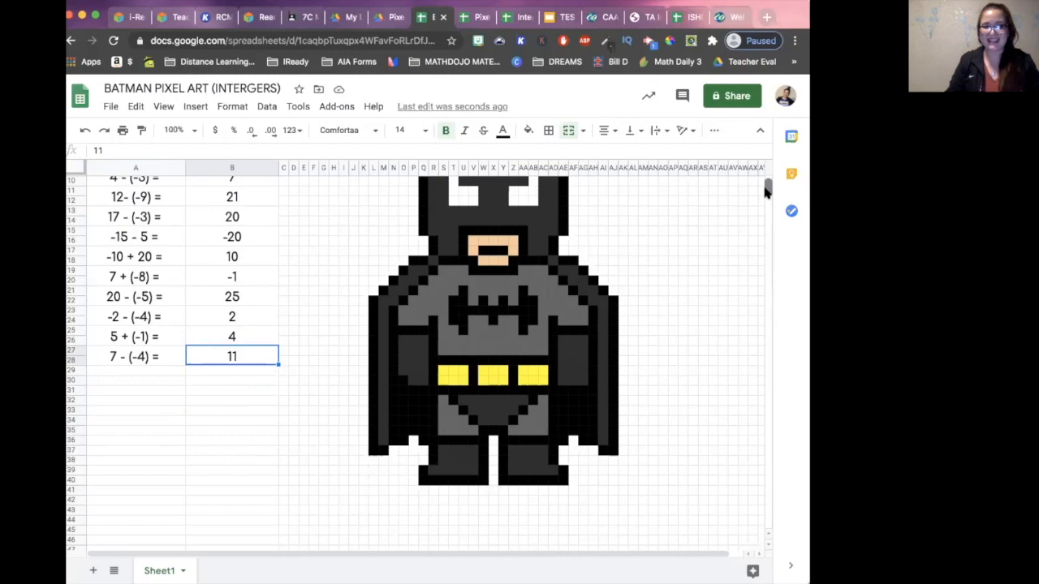
scroll(765, 190, up, 2)
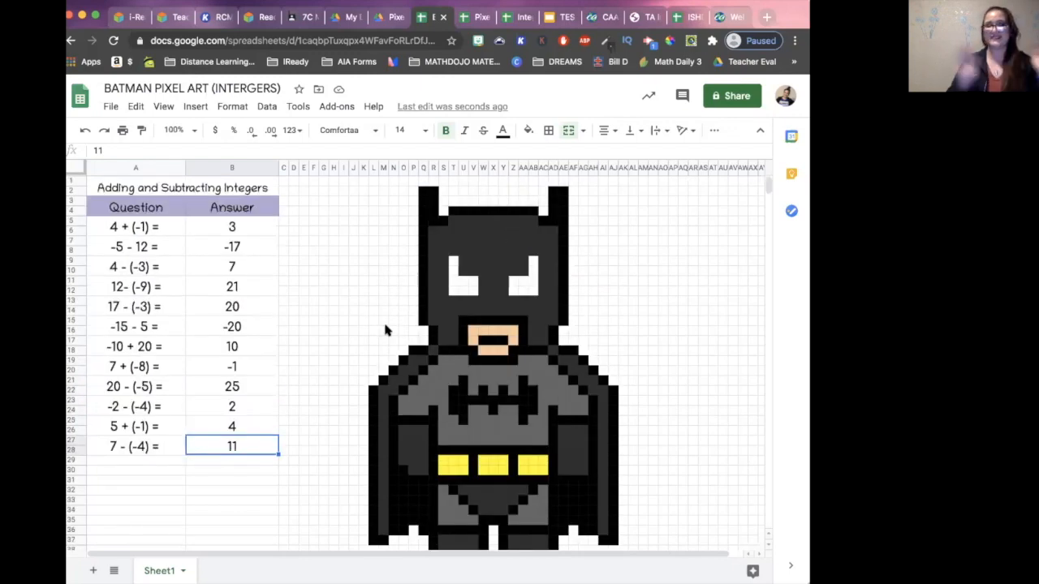